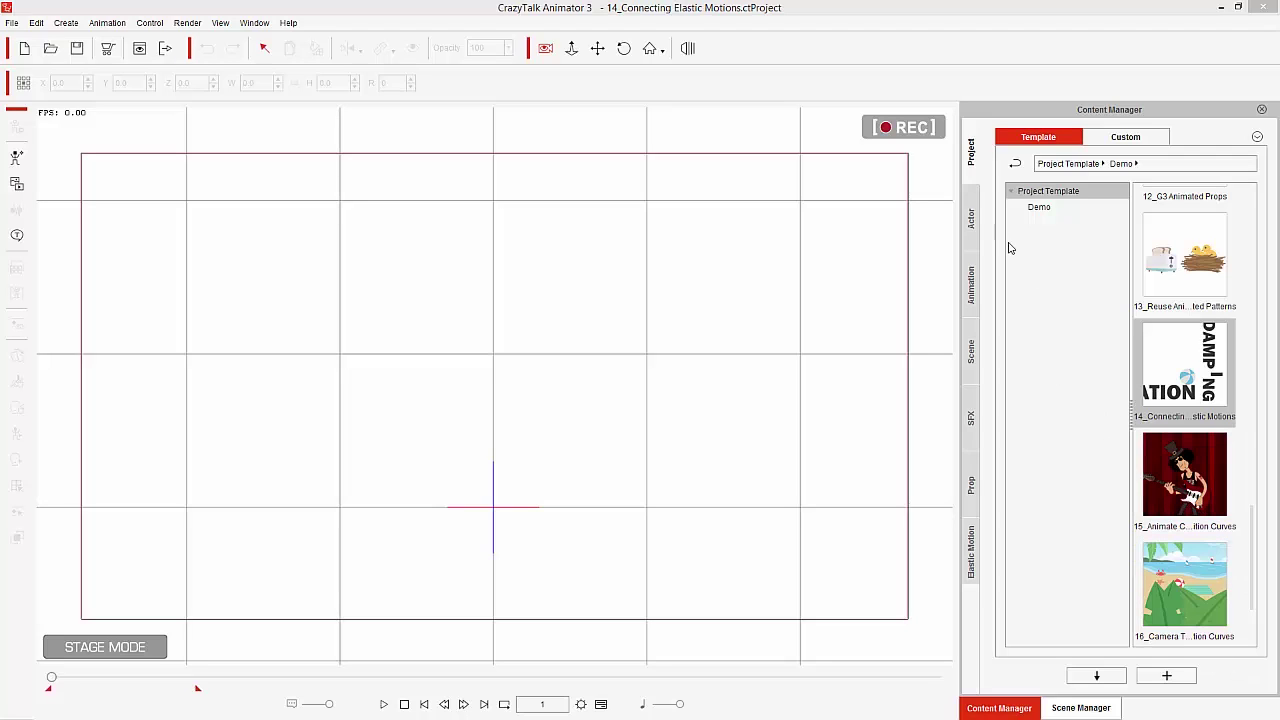
Browse the Demo project templates and play the loaded Connecting Elastic Motions animation through once
click(1057, 193)
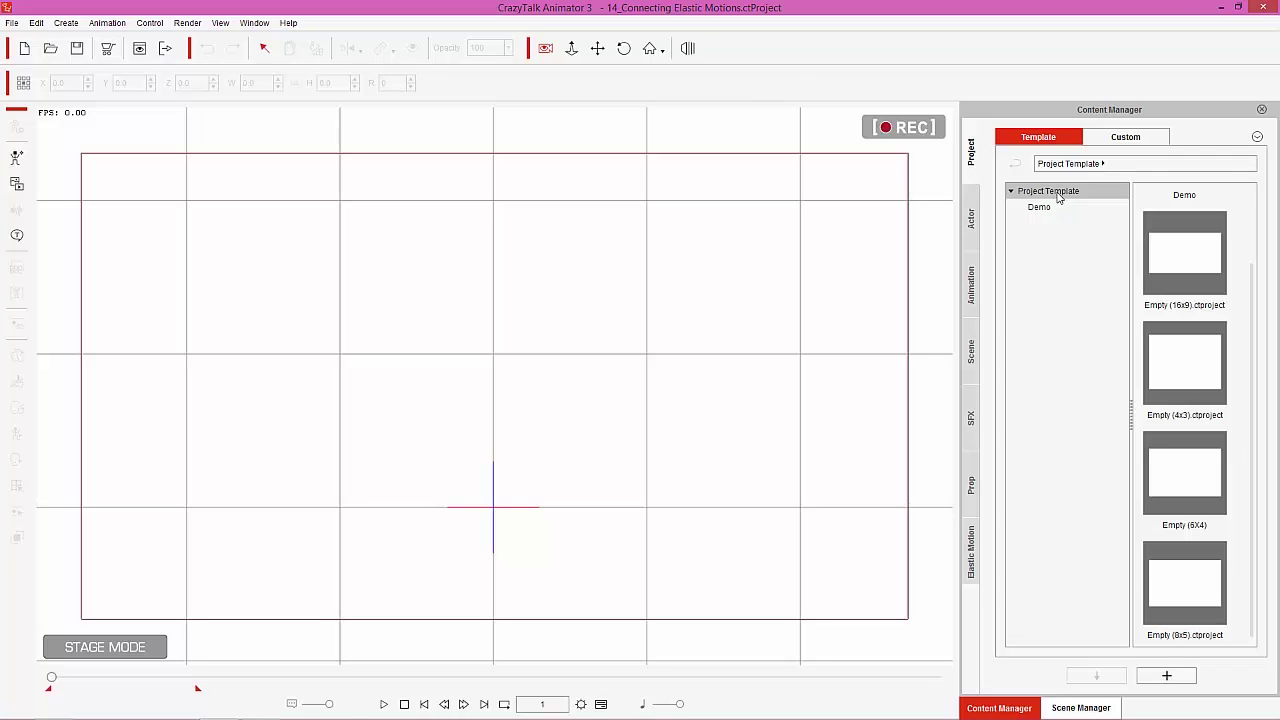
click(1040, 207)
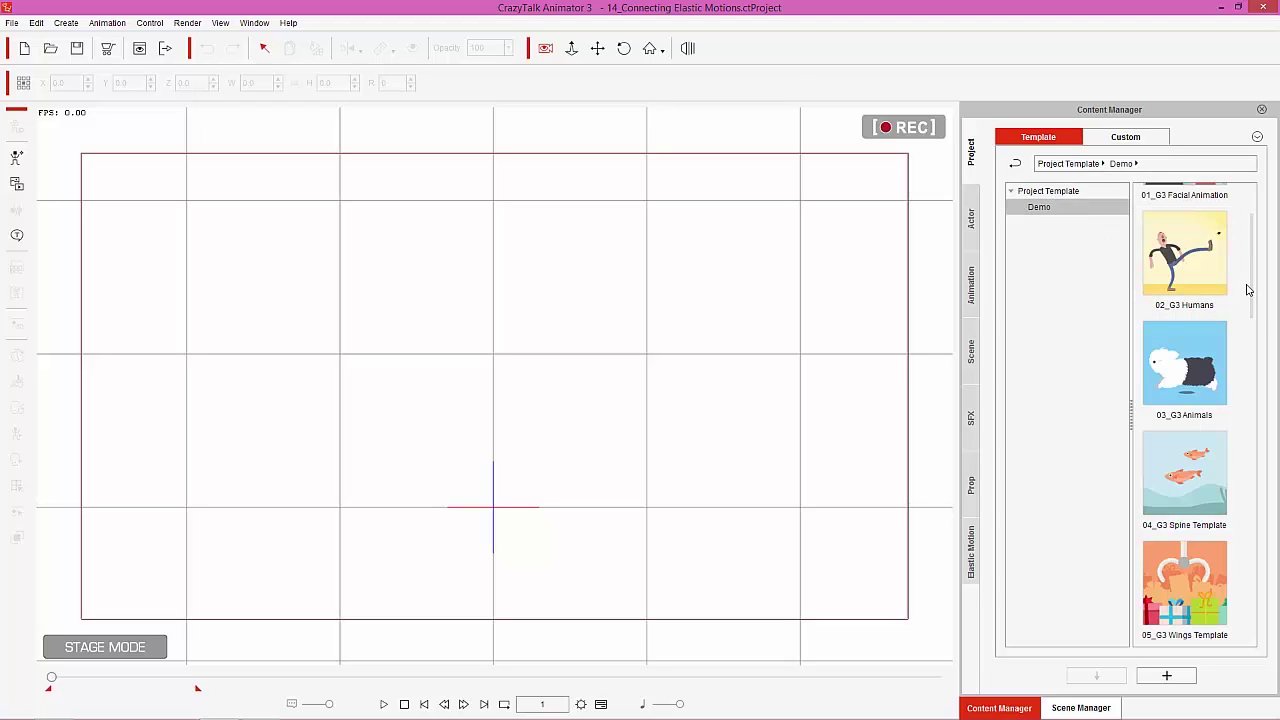
scroll(1255, 307, down, 1)
drag(1255, 307, 1262, 546)
scroll(1262, 546, down, 1)
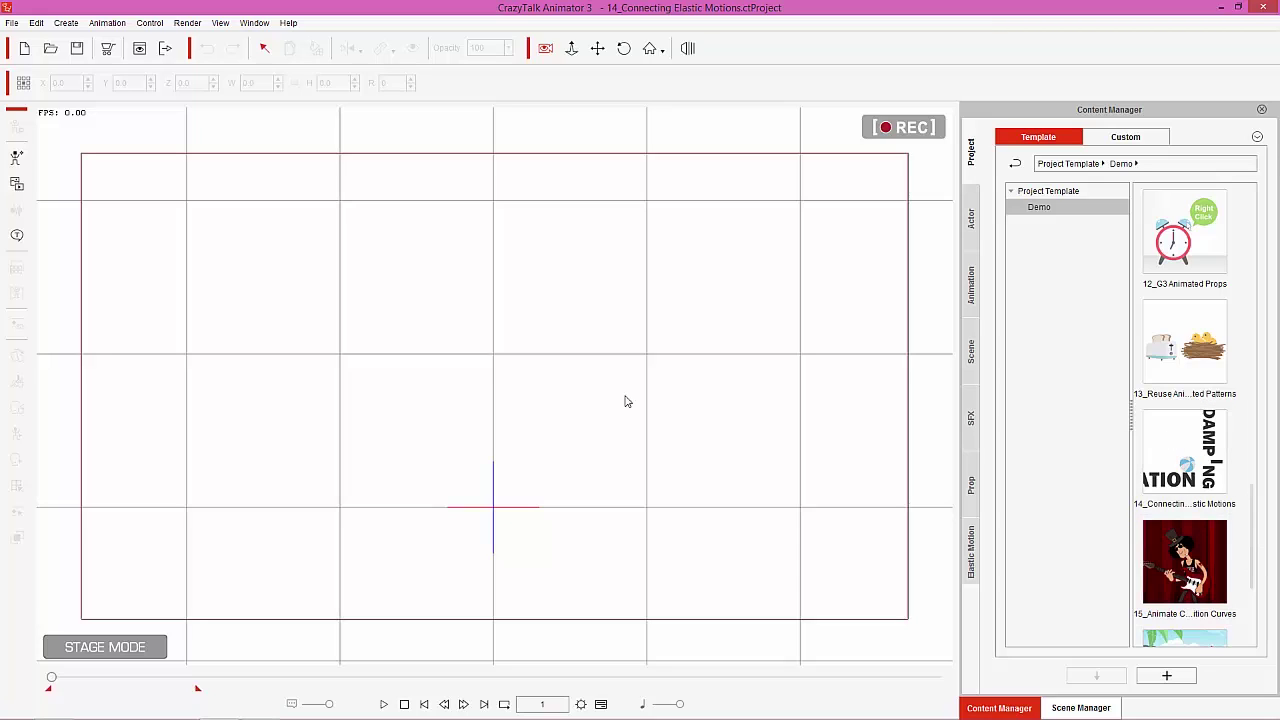
click(385, 705)
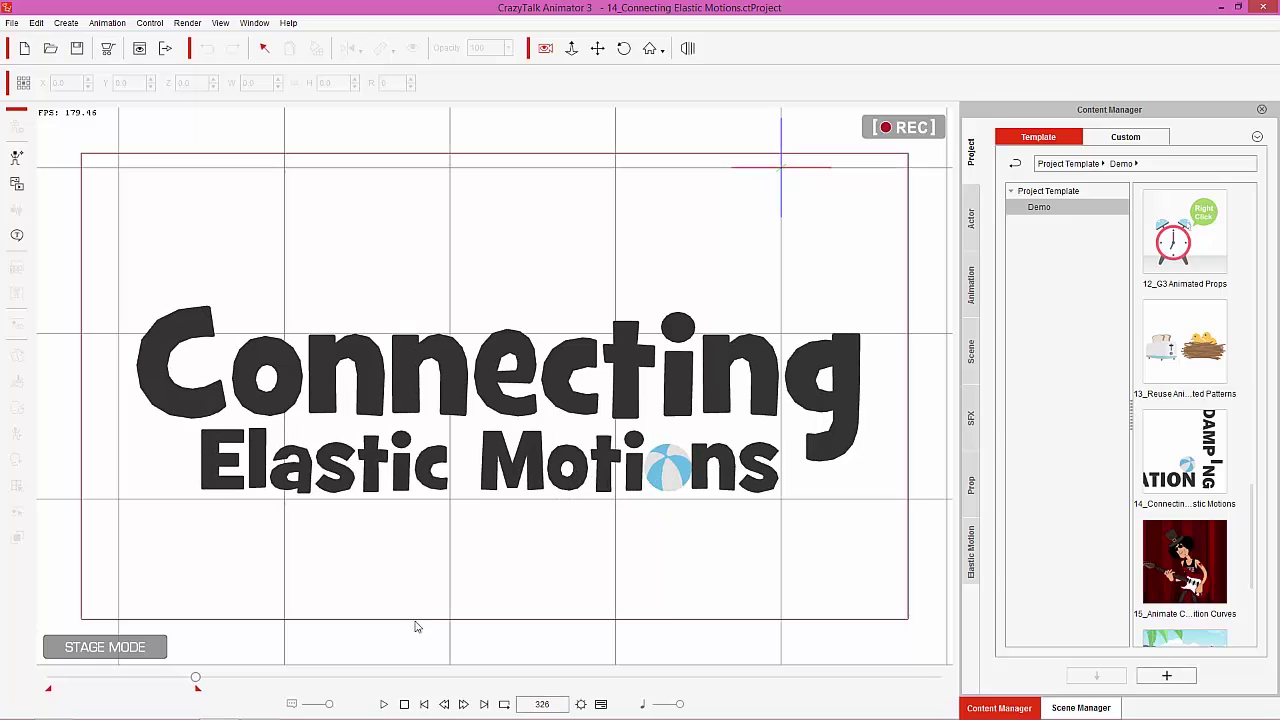
click(405, 704)
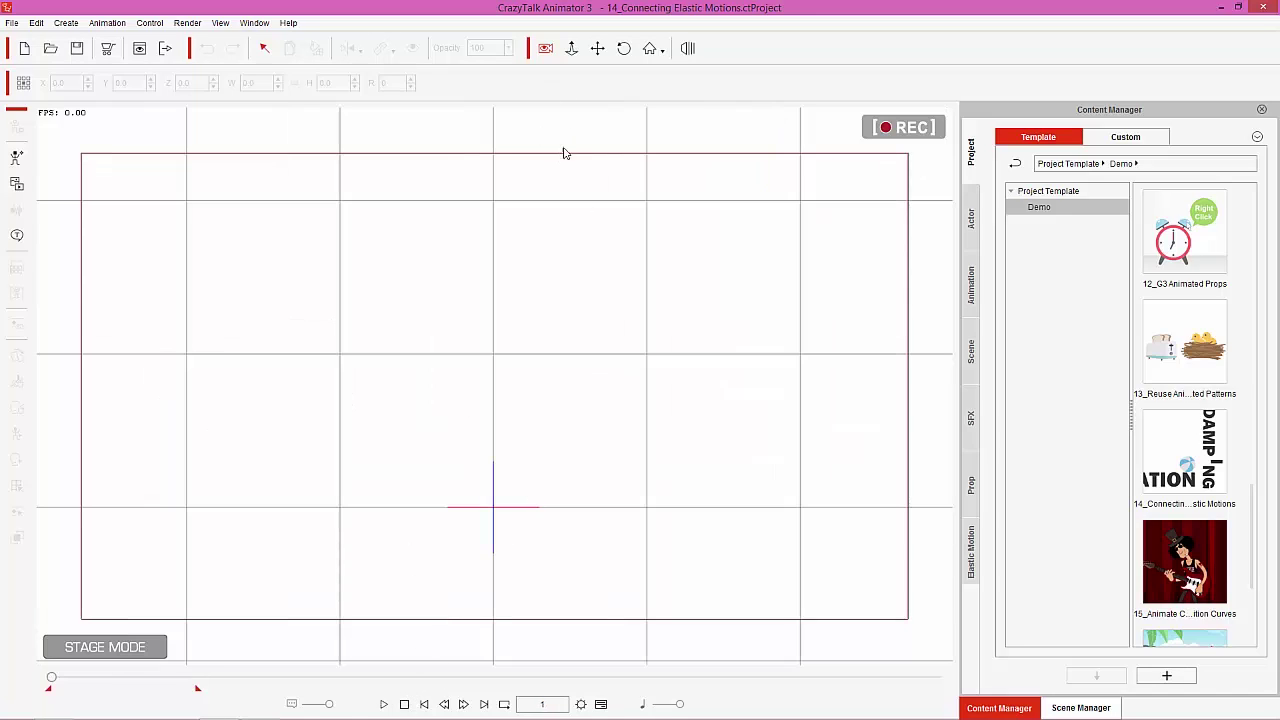
Turn off the camera view and replay the animation with the whole text layout in sight
click(547, 51)
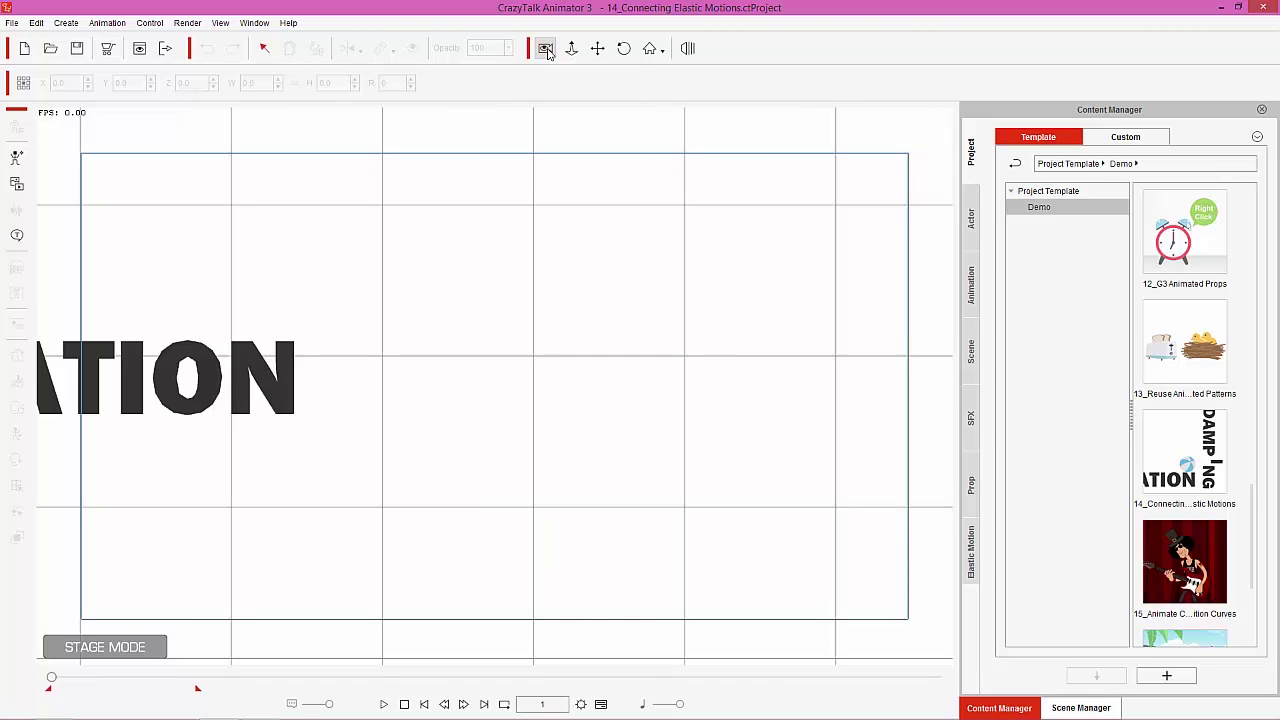
drag(479, 229, 595, 530)
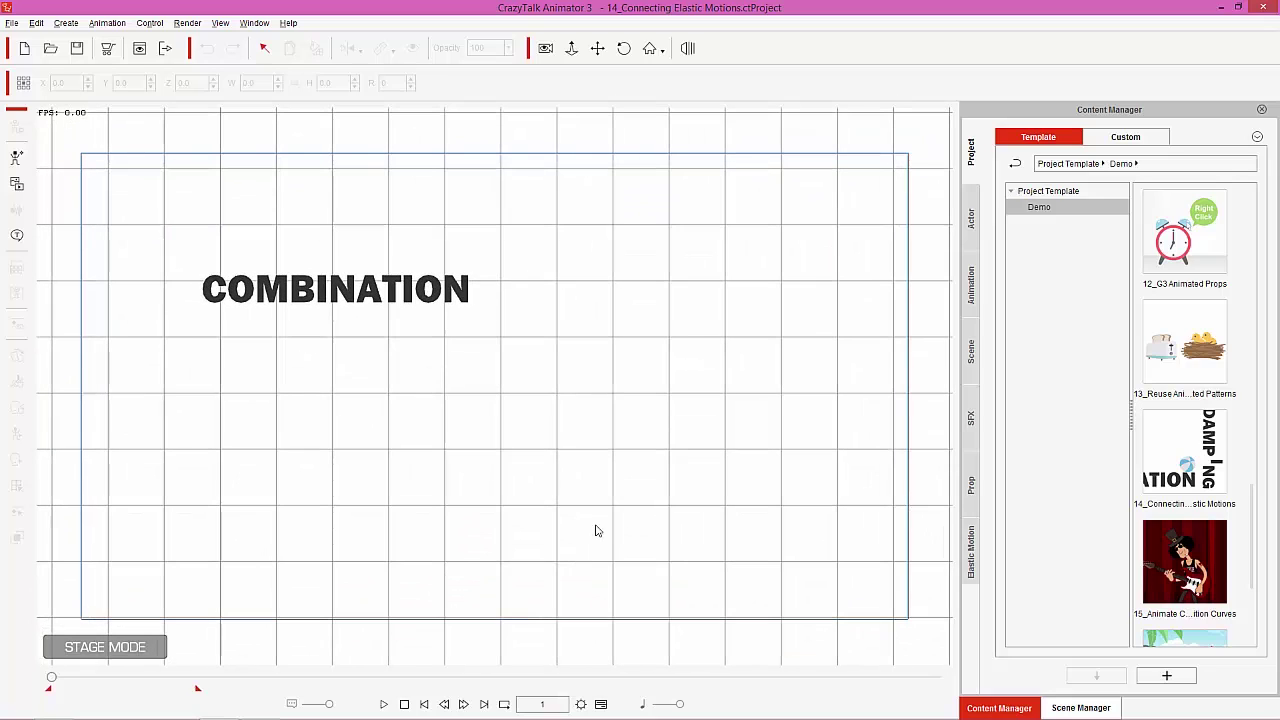
click(384, 704)
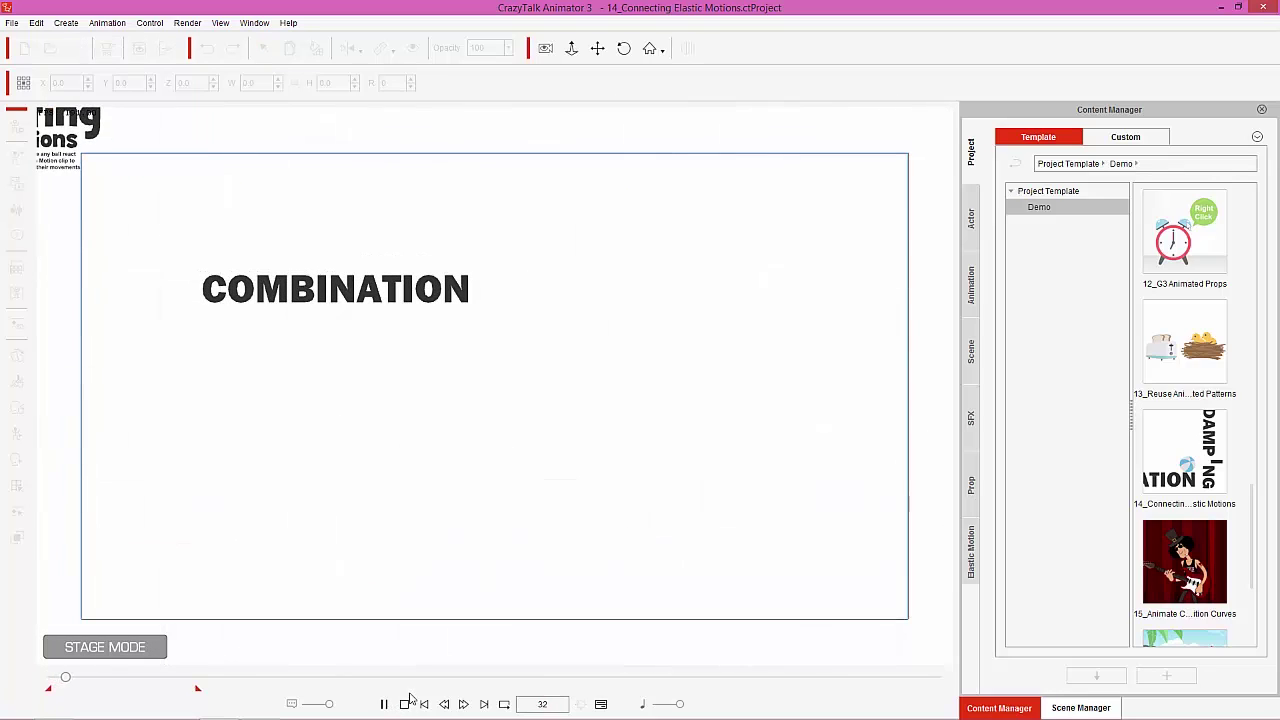
click(404, 704)
drag(307, 341, 755, 540)
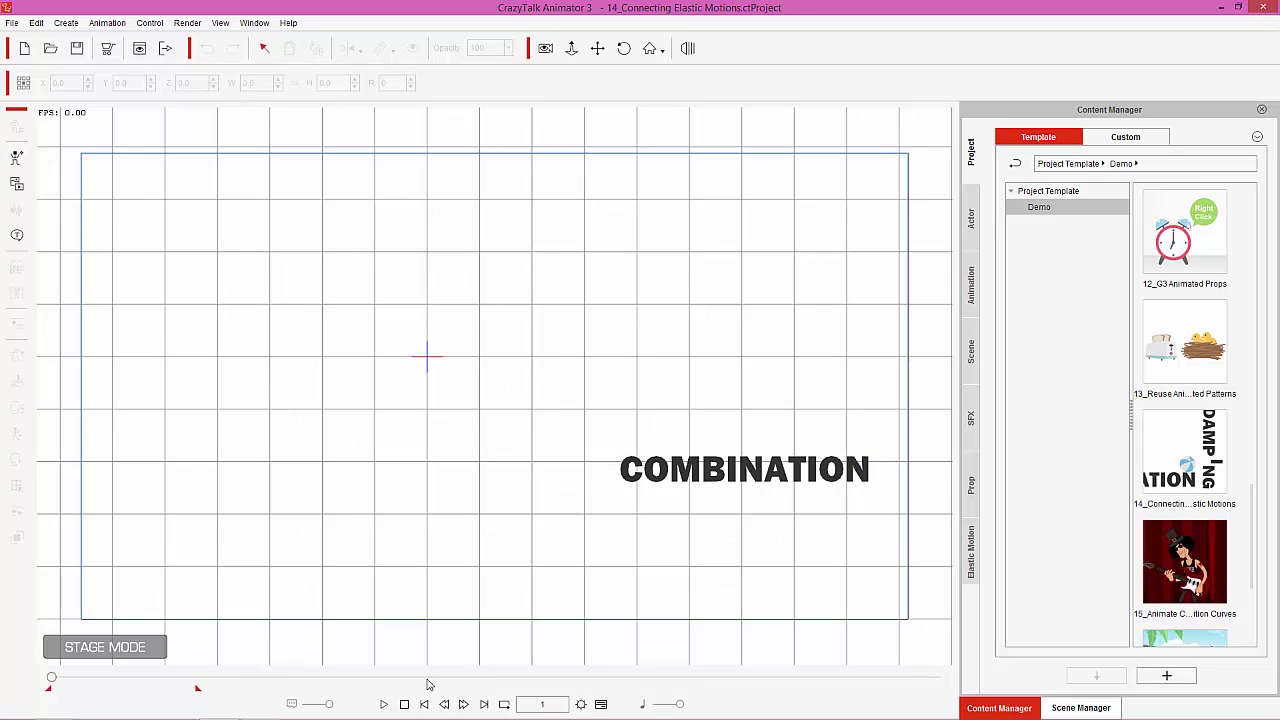
click(384, 704)
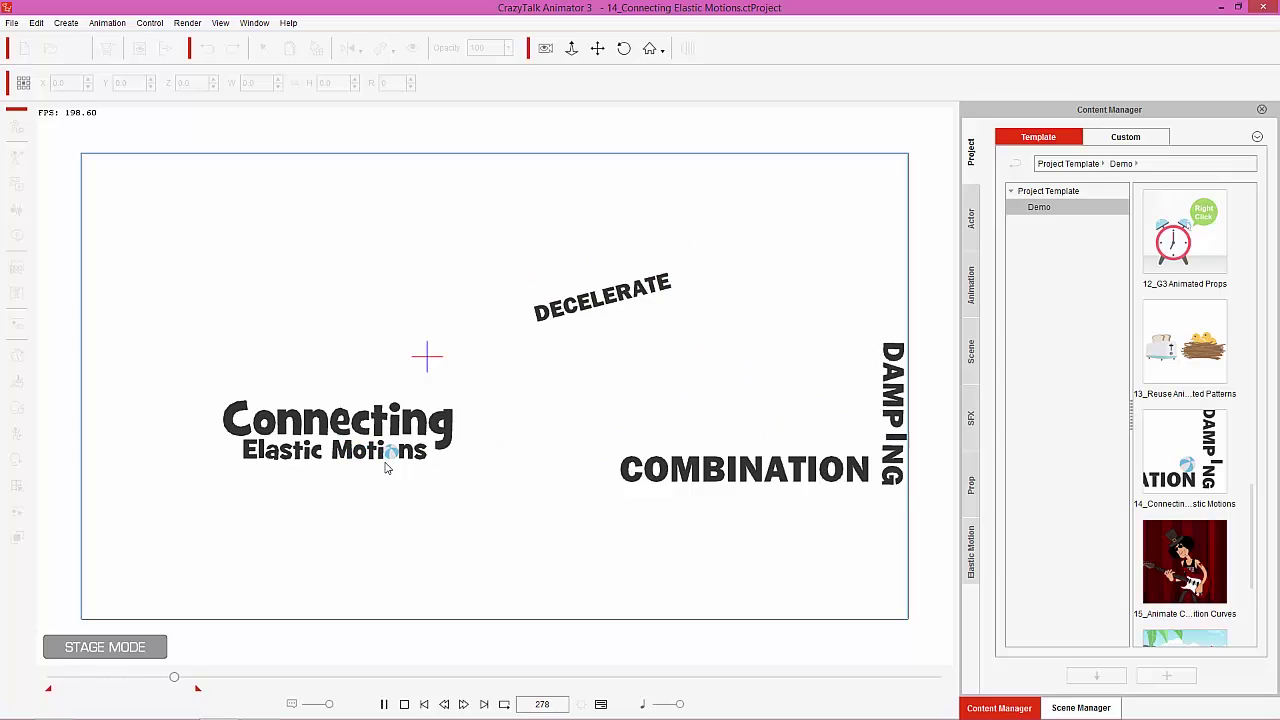
click(406, 705)
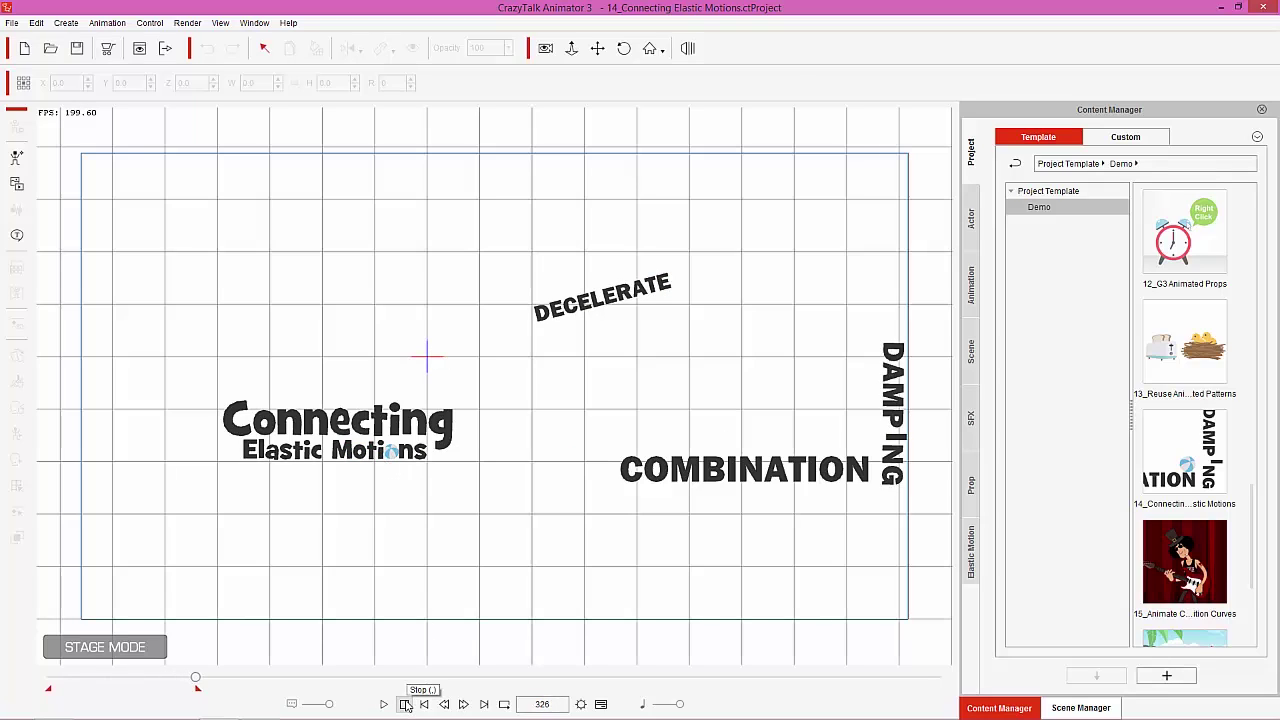
click(406, 705)
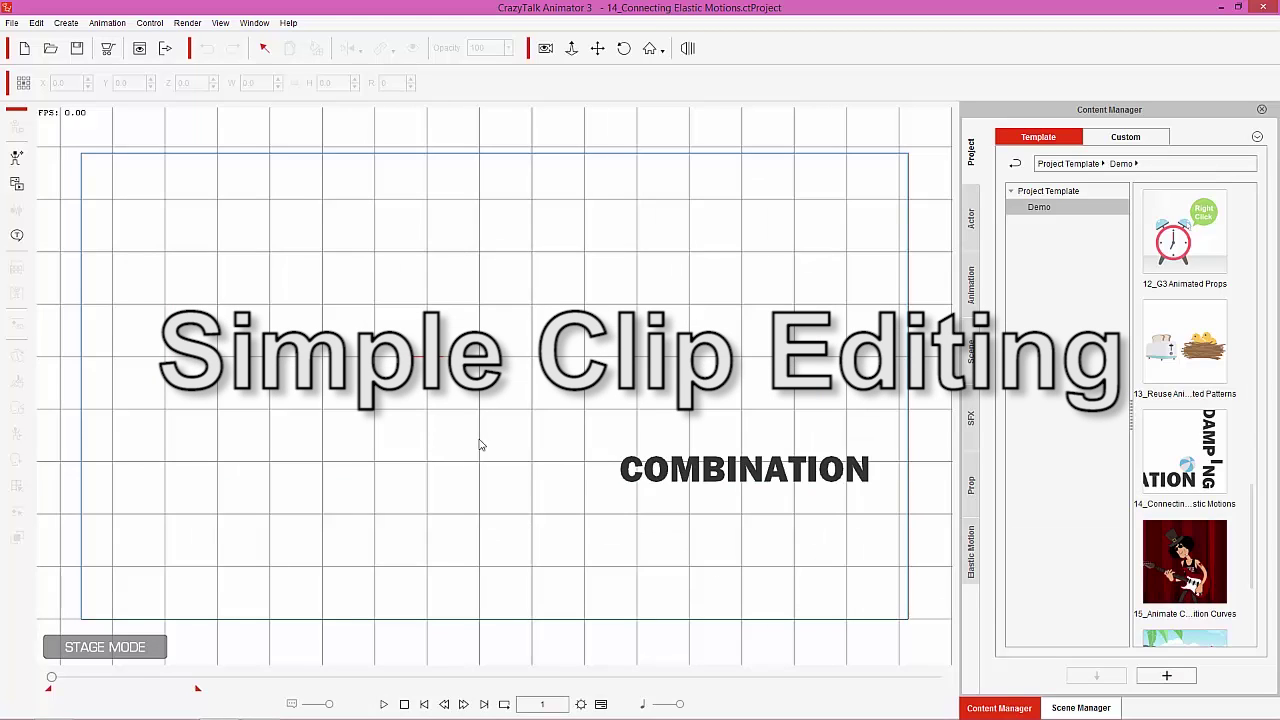
Open the timeline, go to frame 73 and show the Motion track of the beach ball
key(F3)
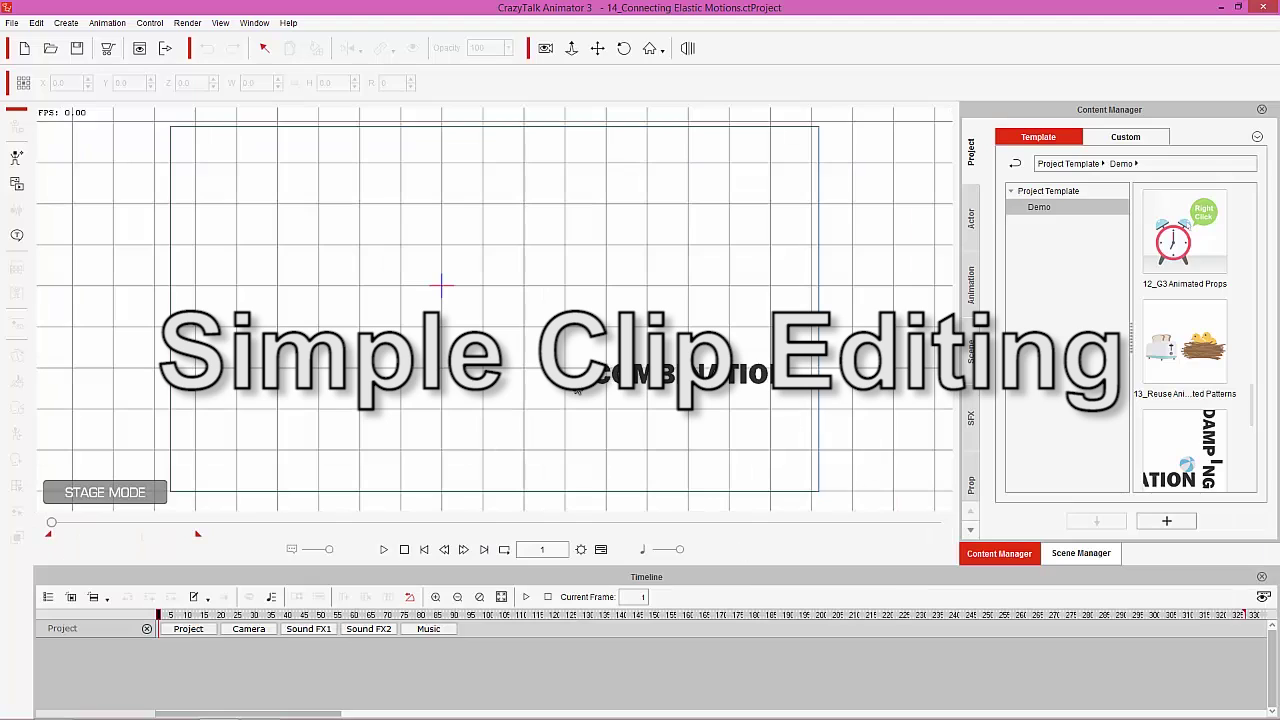
drag(274, 615, 398, 622)
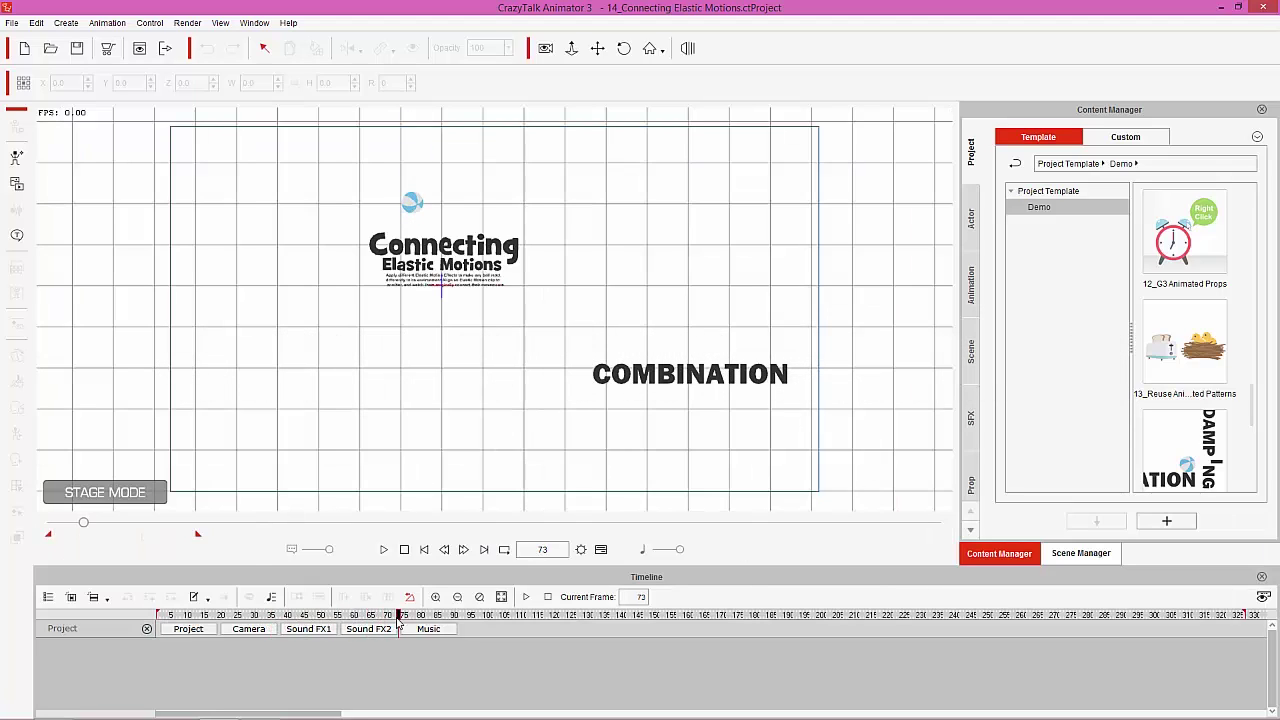
click(413, 204)
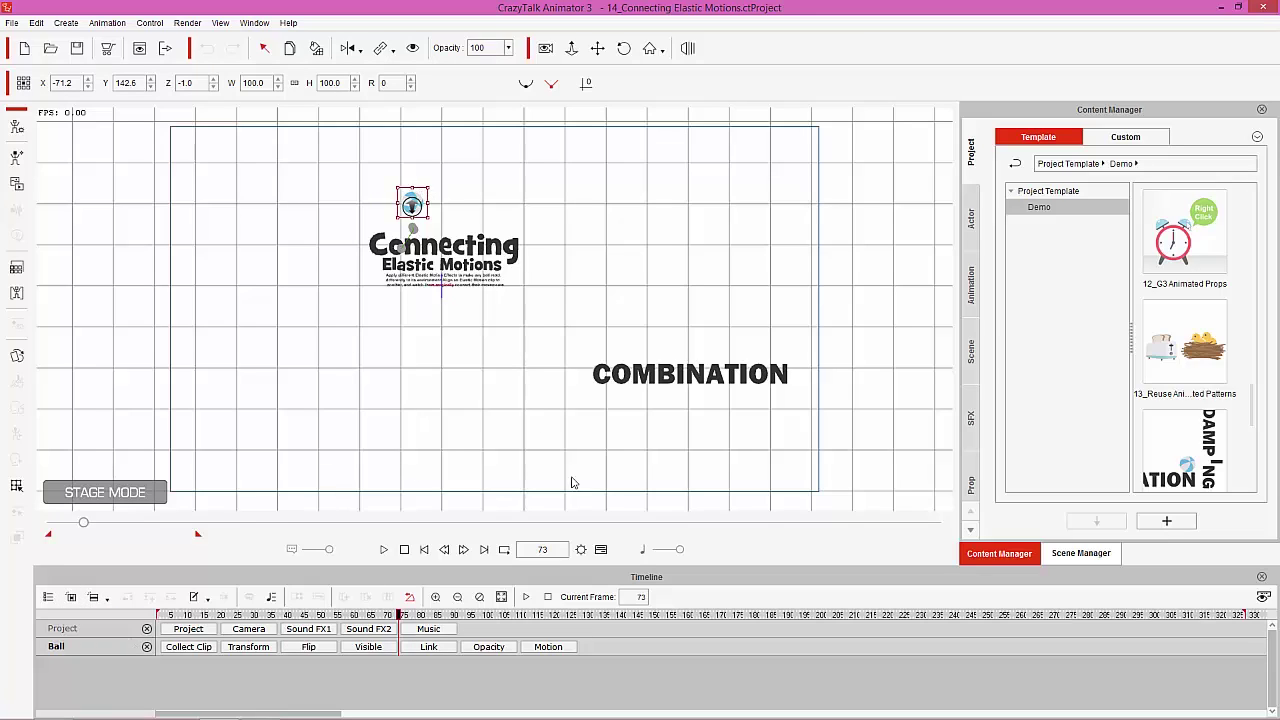
click(549, 646)
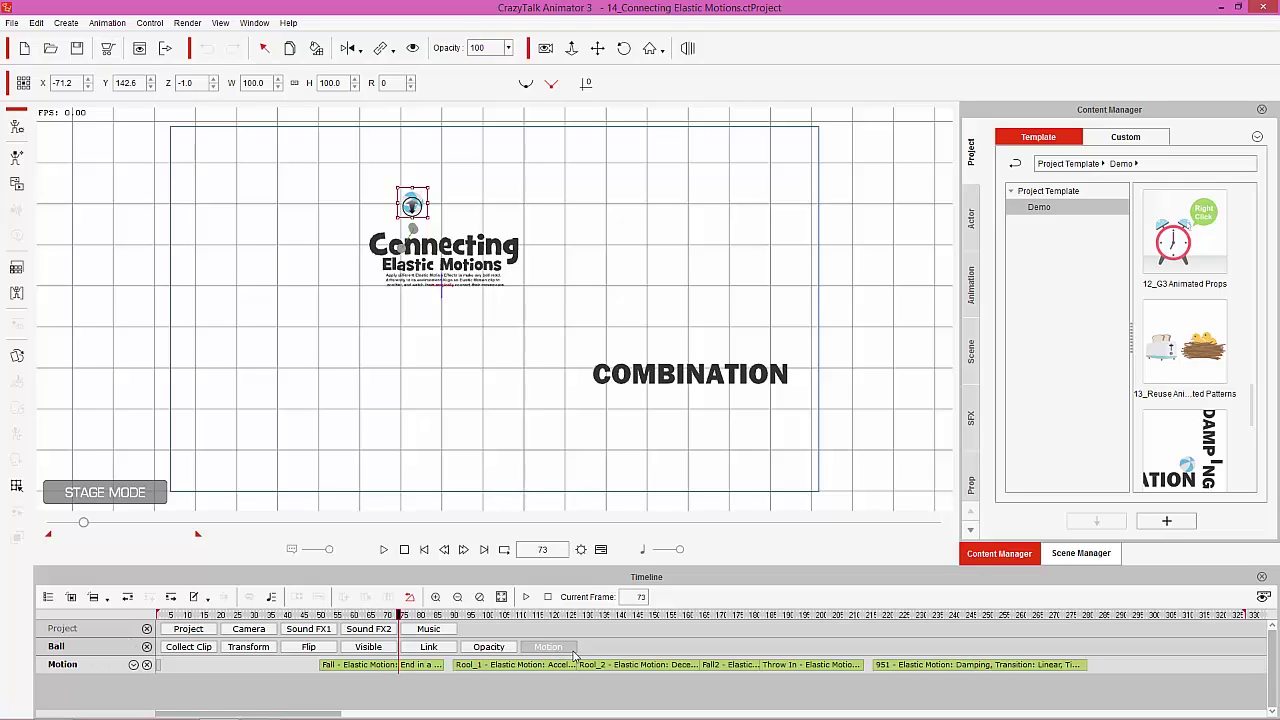
Delete all of the ball's elastic motion clips from its Motion track
drag(383, 622, 323, 610)
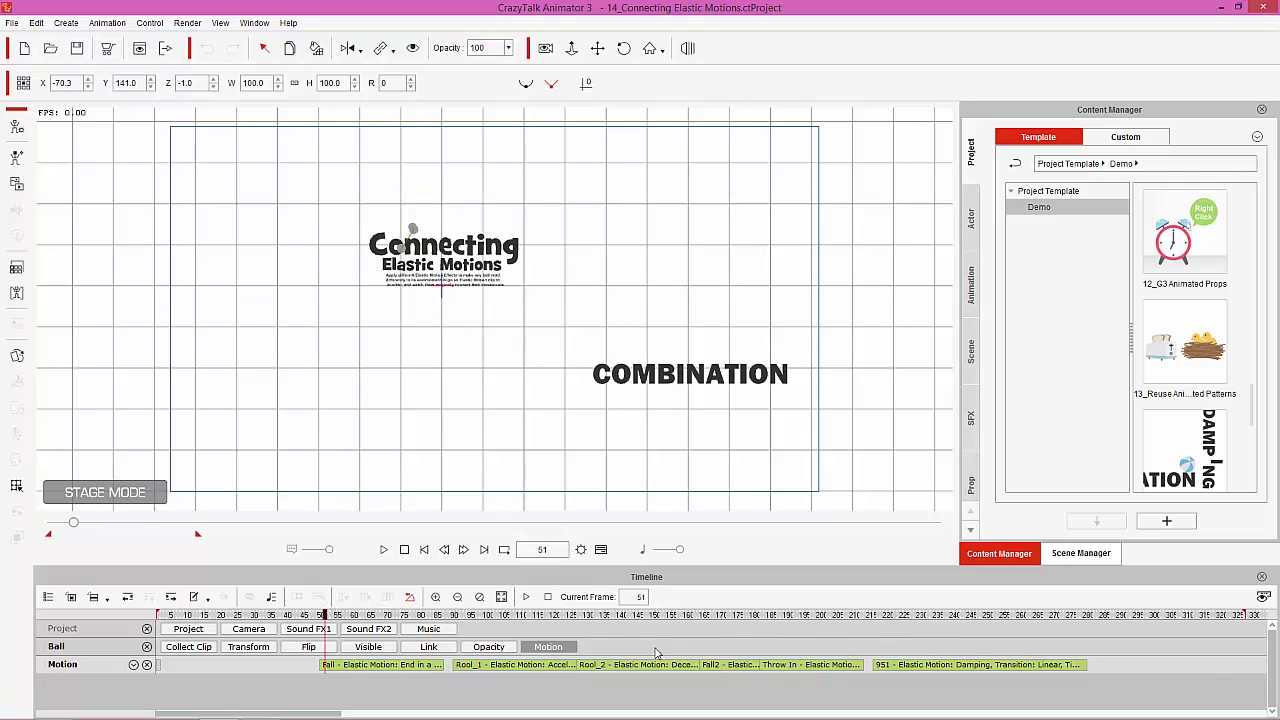
click(298, 646)
mouse_move(298, 666)
mouse_down()
mouse_move(1136, 658)
mouse_move(900, 634)
mouse_move(370, 646)
mouse_move(291, 668)
mouse_up()
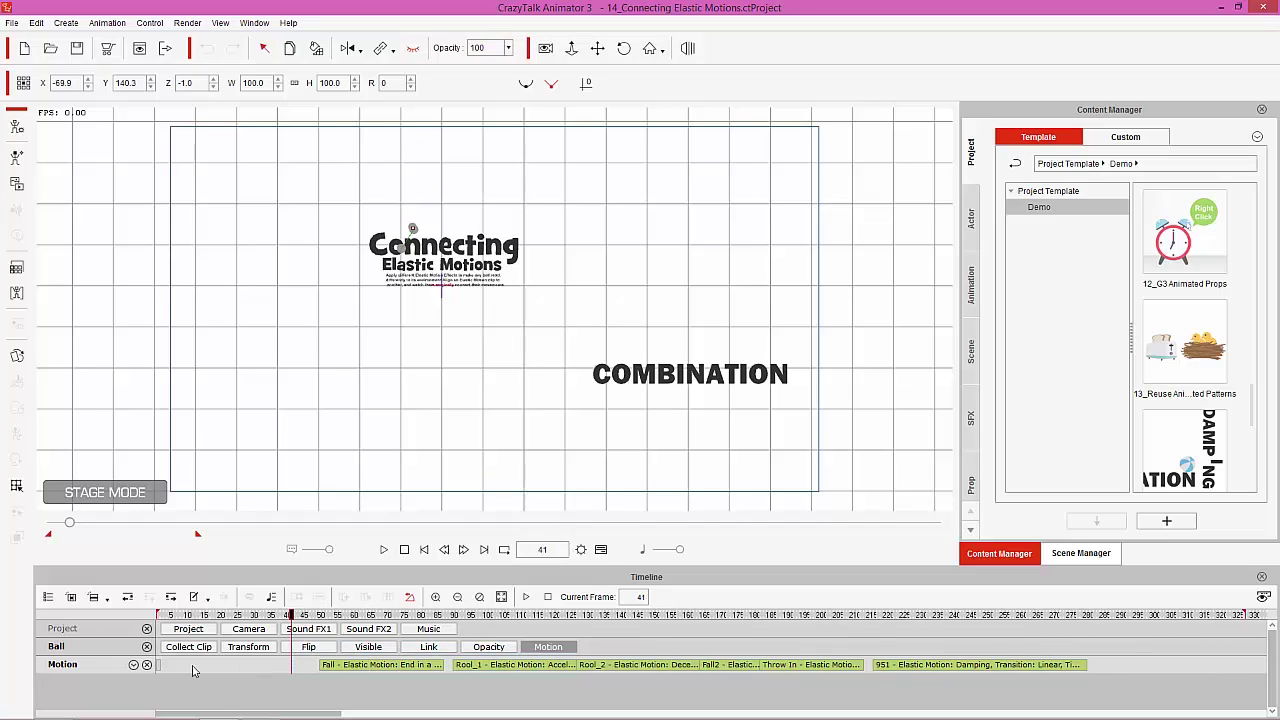
click(64, 667)
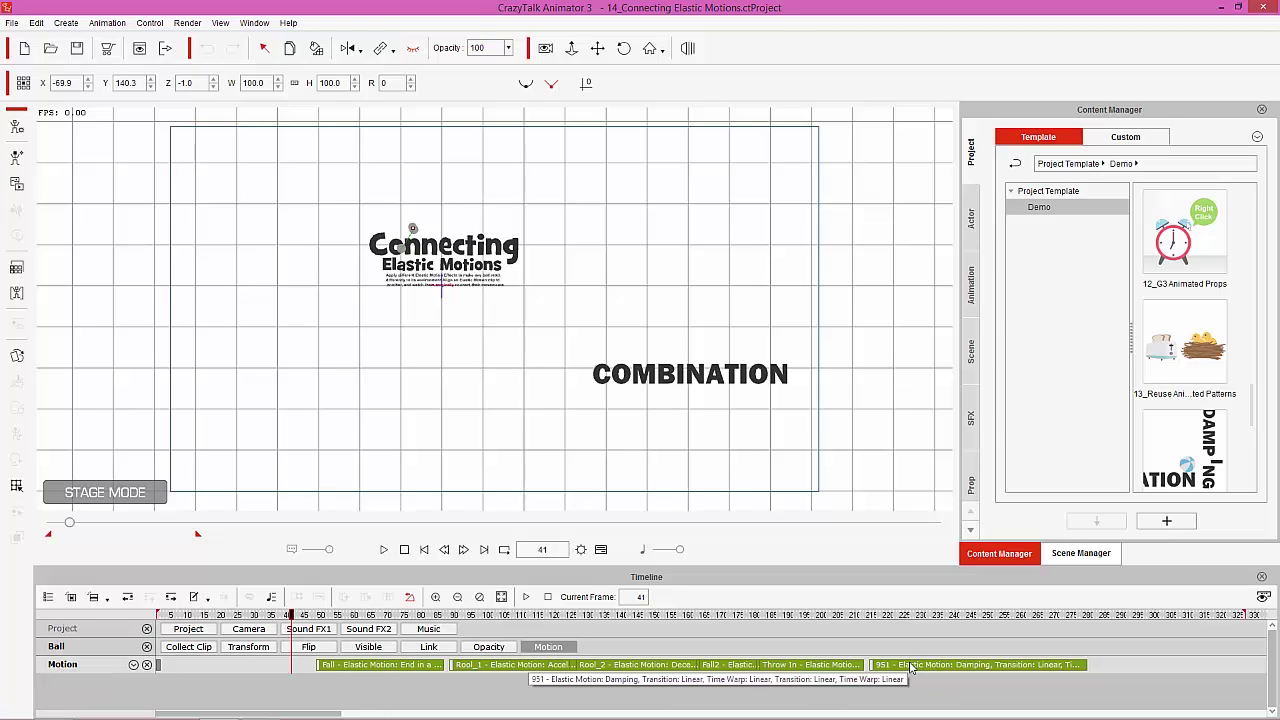
key(Delete)
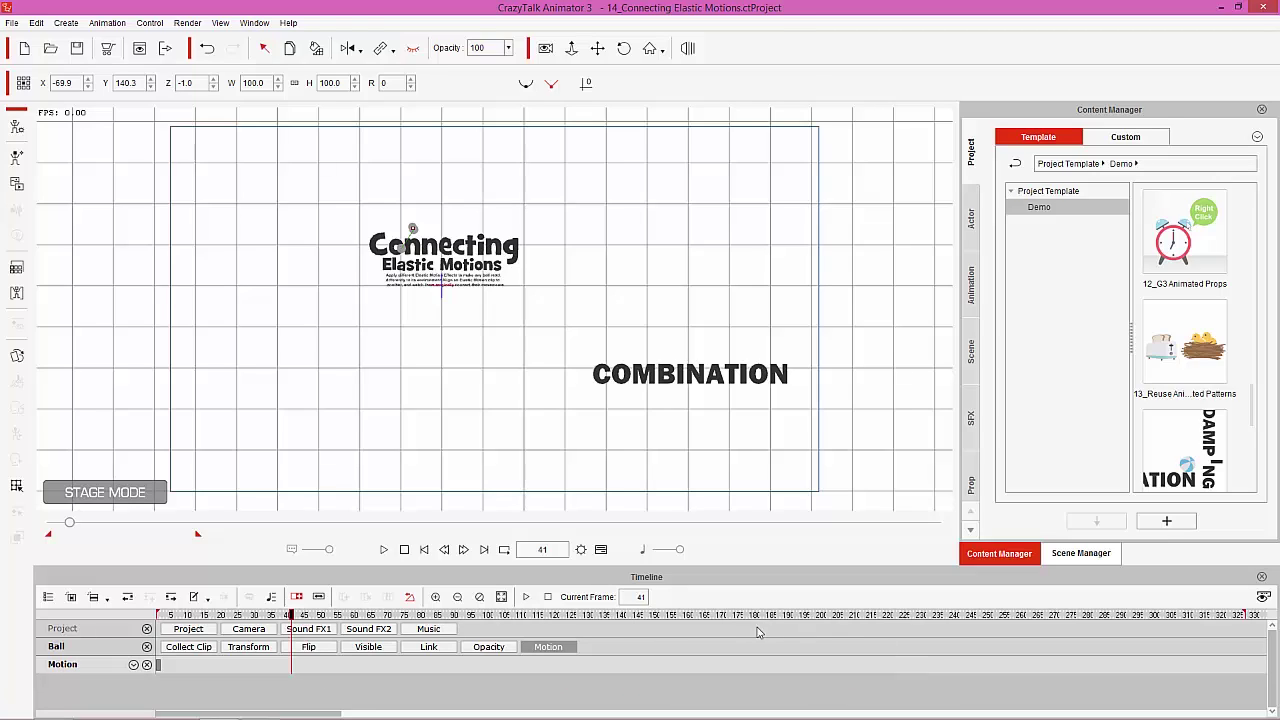
Apply the Roll_Bounce entrance elastic motion template to the ball at frame 50
scroll(540, 391, up, 3)
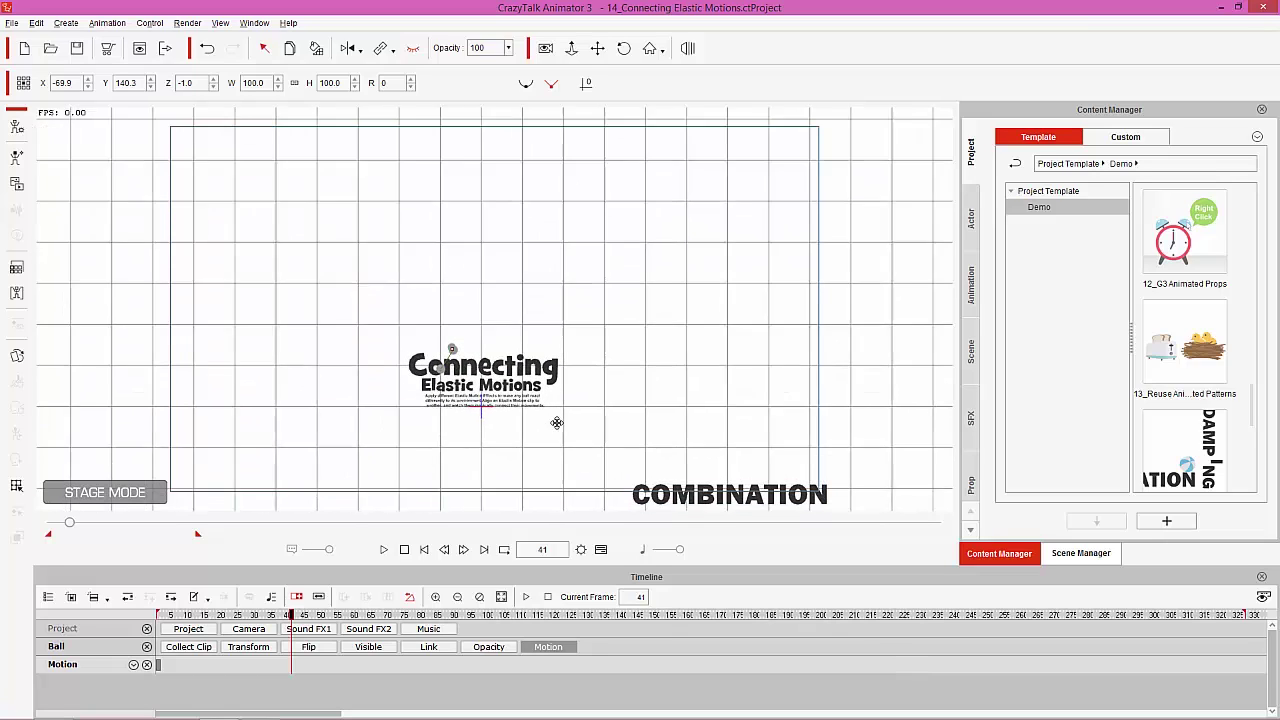
scroll(556, 313, up, 4)
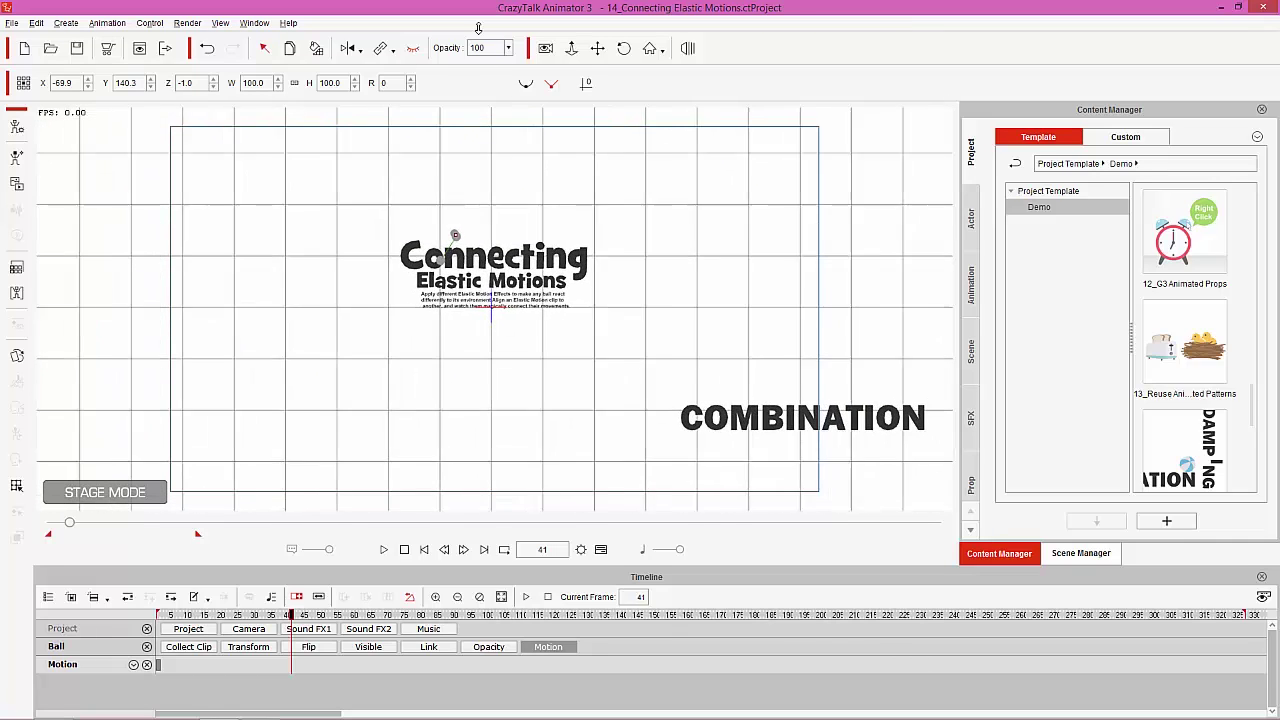
scroll(575, 355, up, 5)
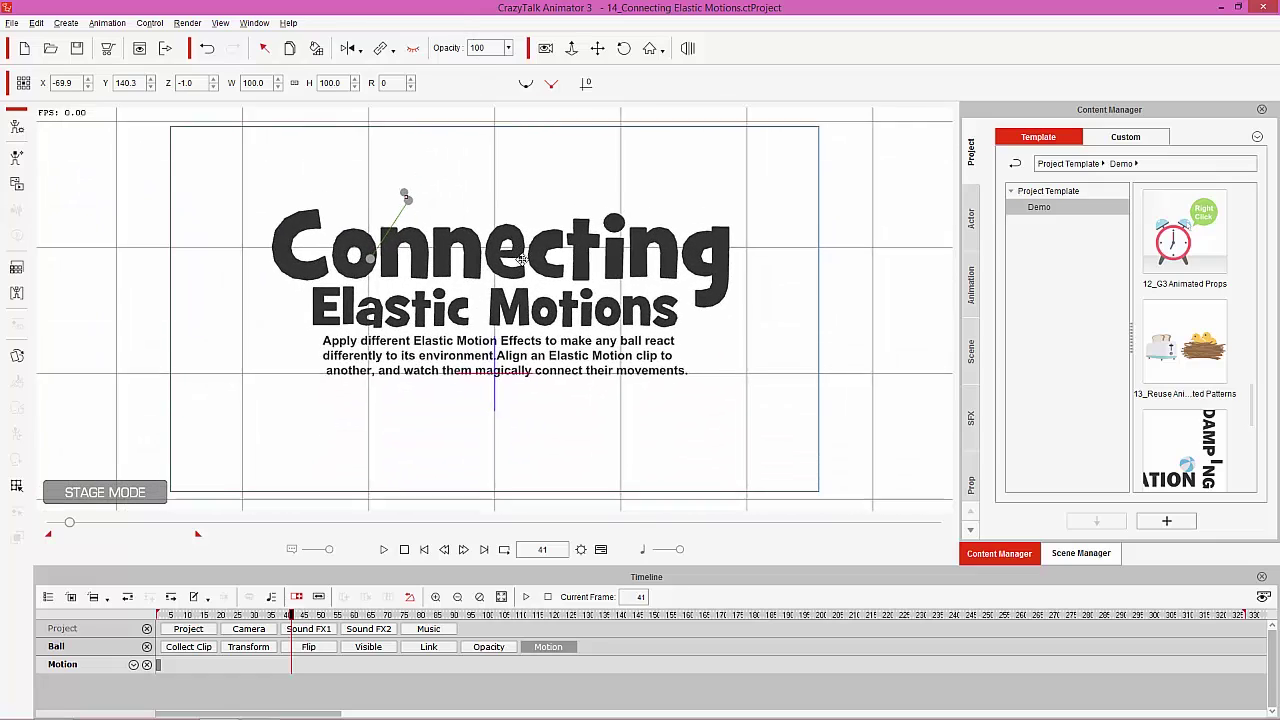
drag(292, 617, 325, 617)
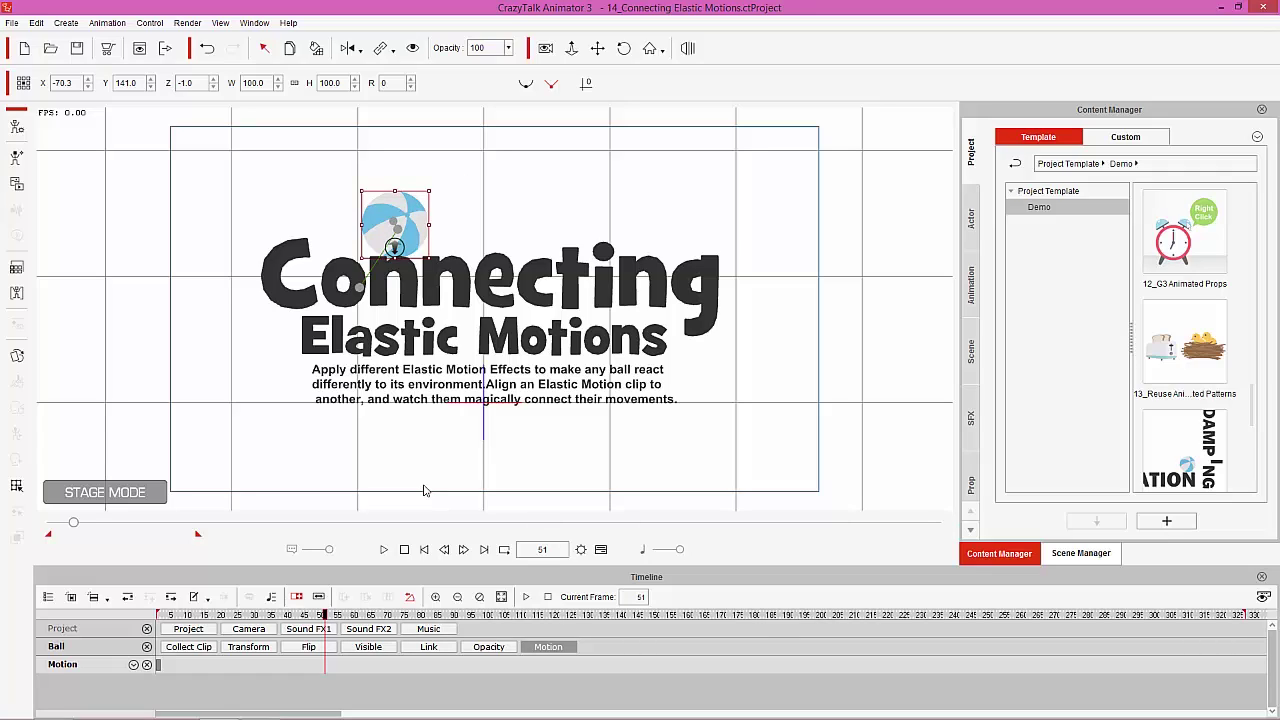
click(321, 617)
click(970, 530)
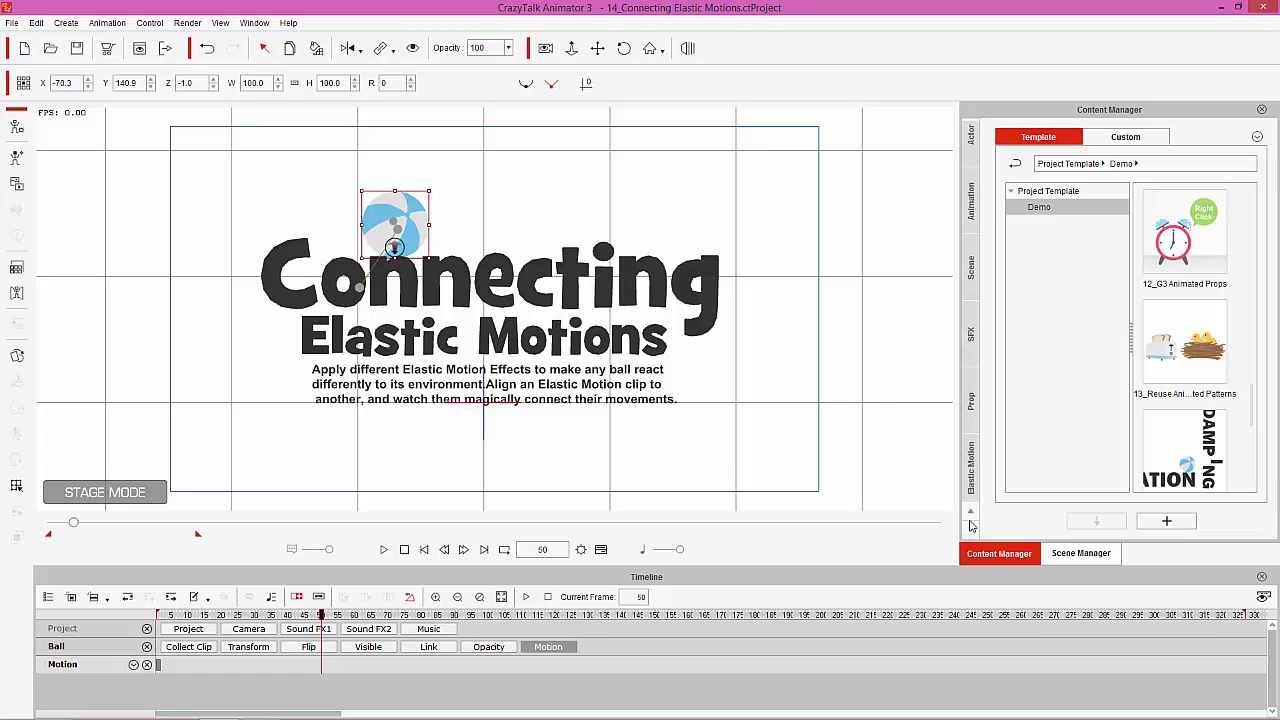
click(971, 478)
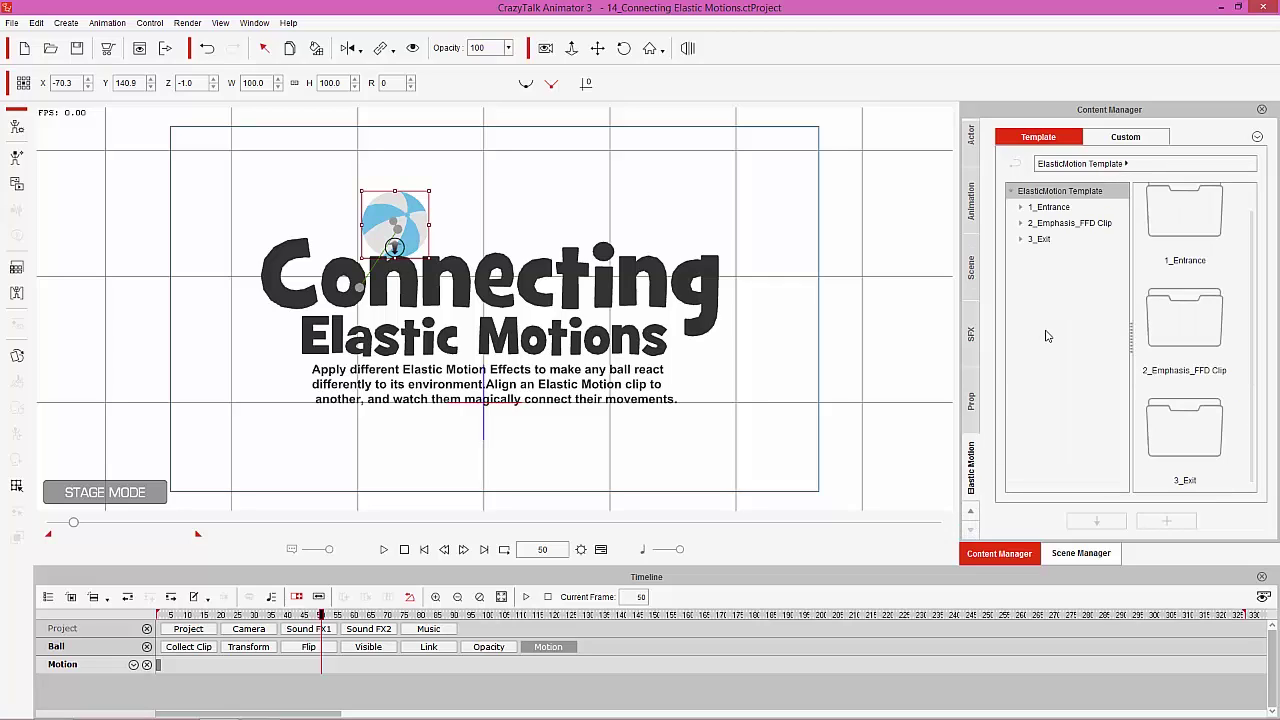
click(1049, 207)
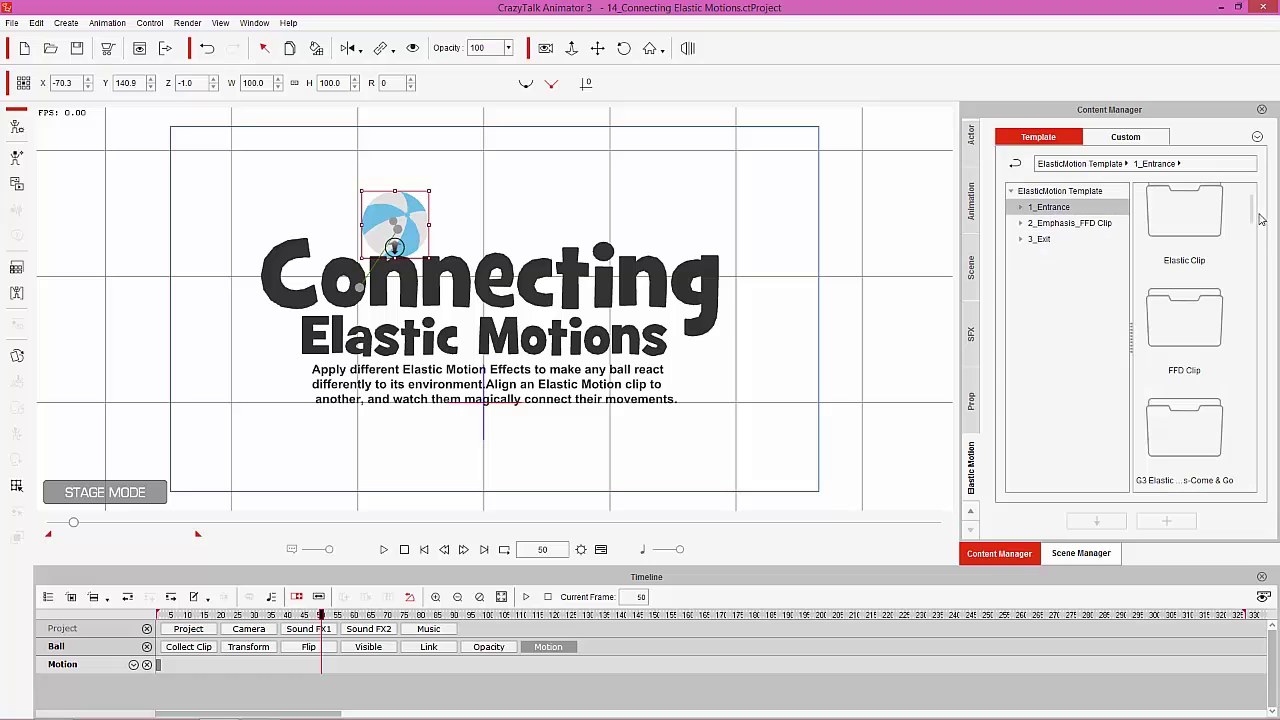
drag(1258, 215, 1248, 344)
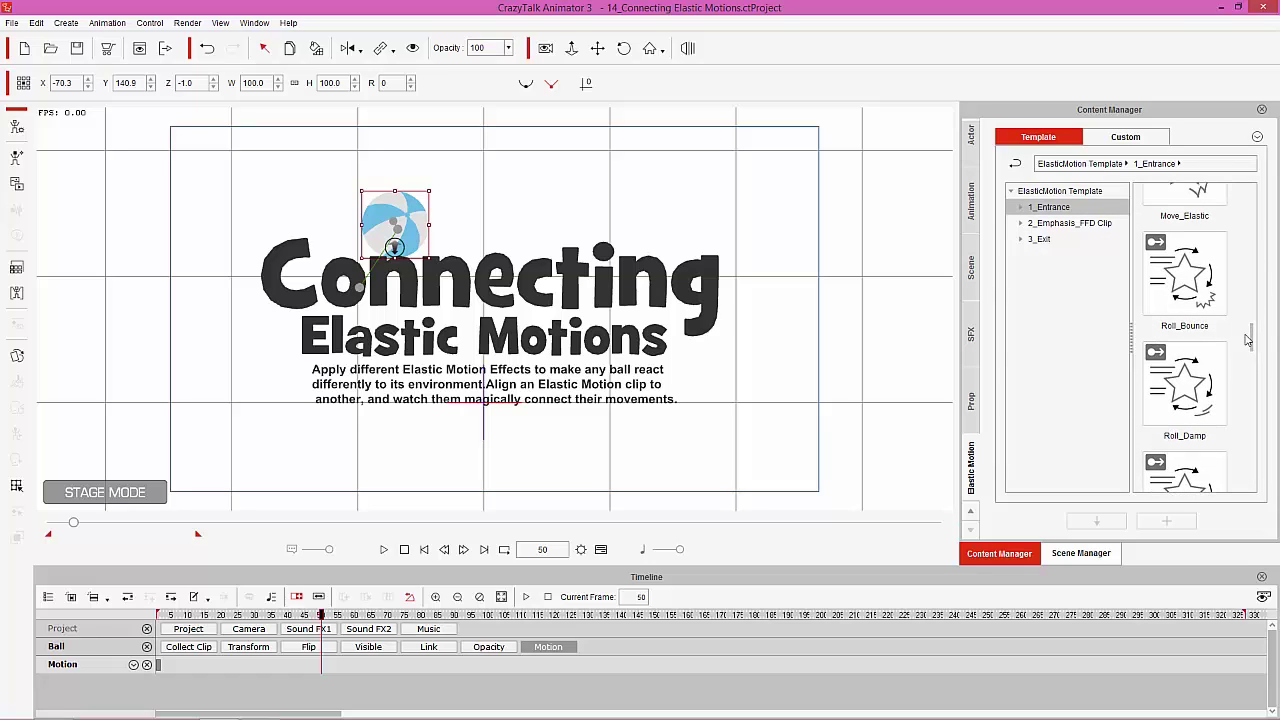
double_click(1208, 293)
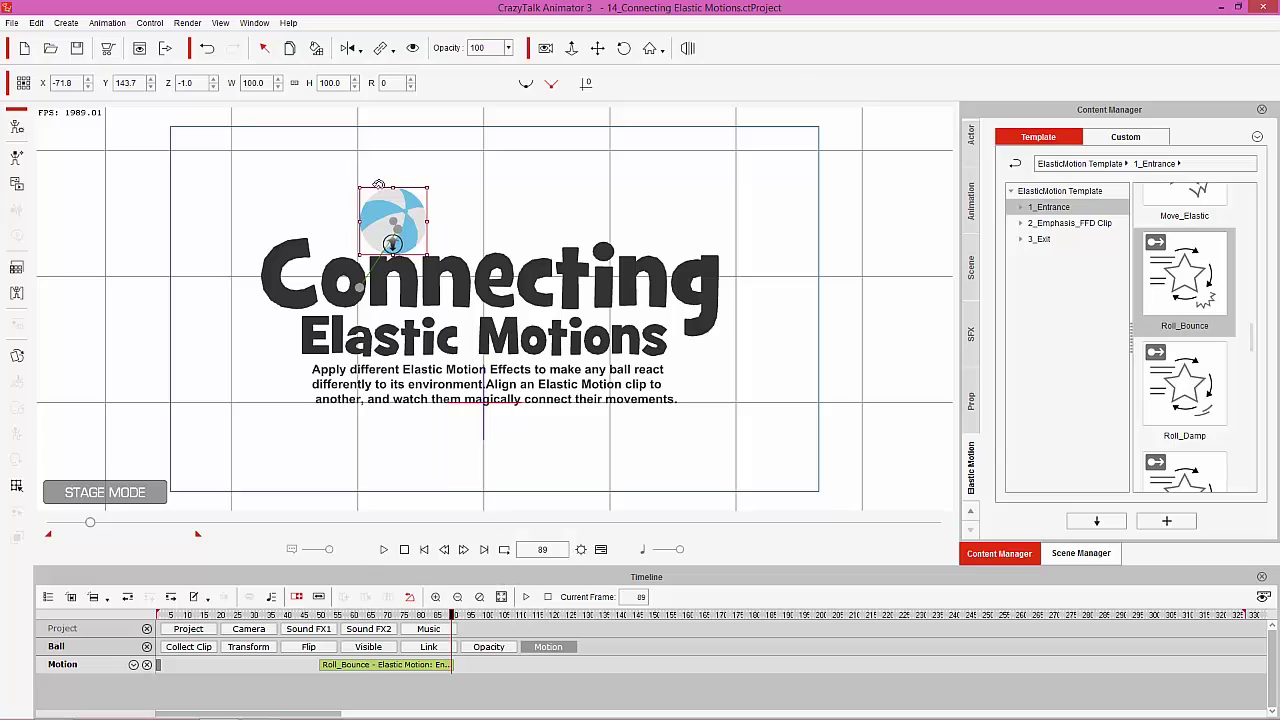
Open the Roll_Bounce clip for editing and move its start position straight above the ball, at about X 1, Y 301
double_click(403, 666)
drag(1074, 157, 997, 106)
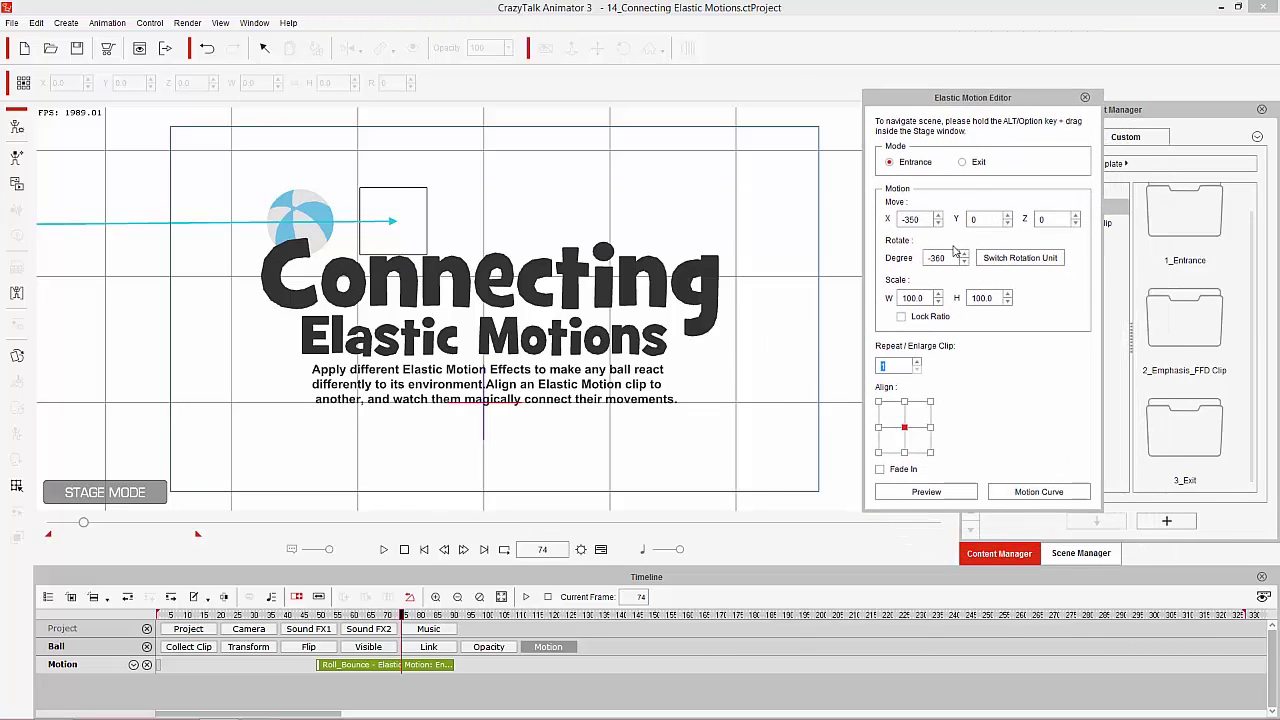
drag(431, 296, 597, 313)
scroll(495, 300, down, 2)
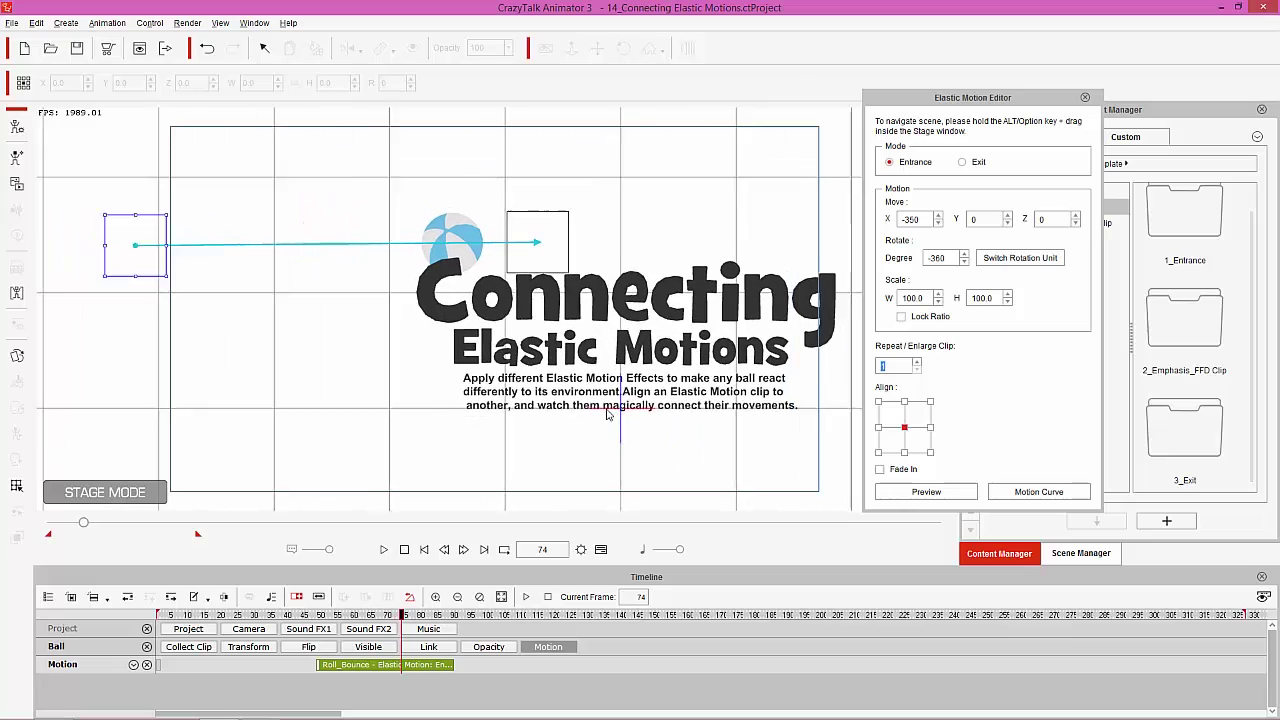
scroll(568, 250, down, 2)
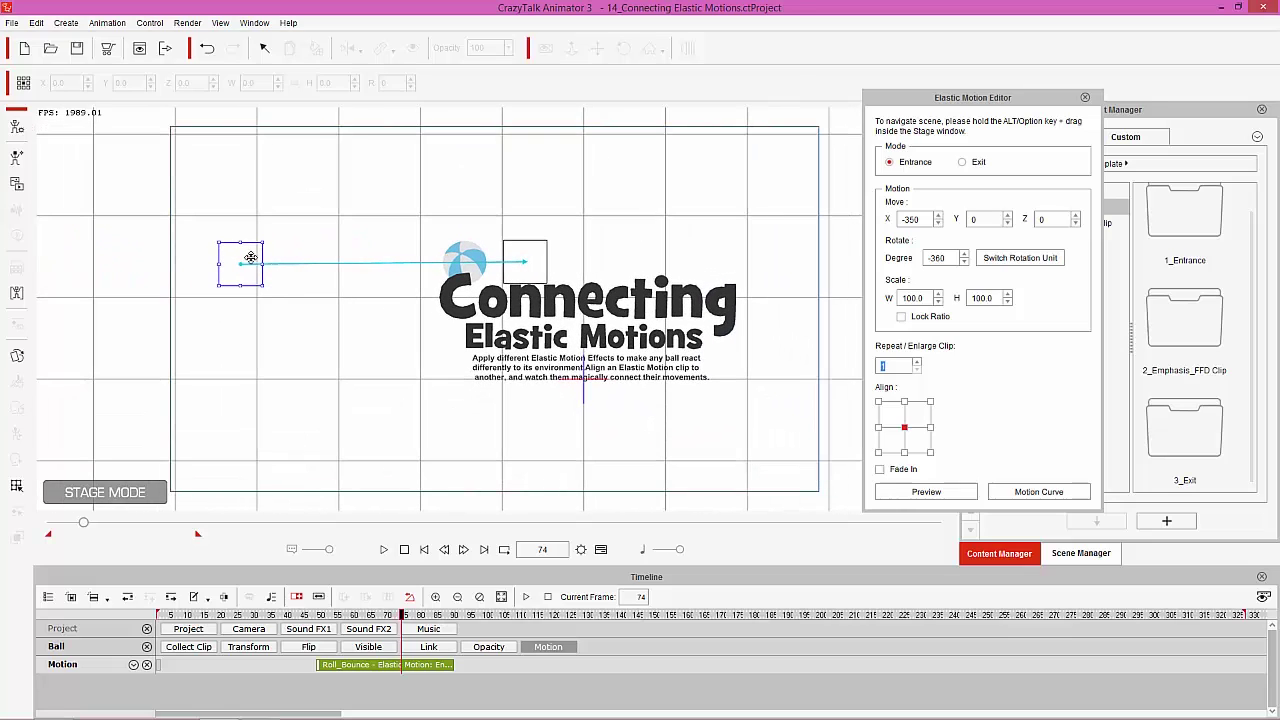
scroll(640, 260, down, 2)
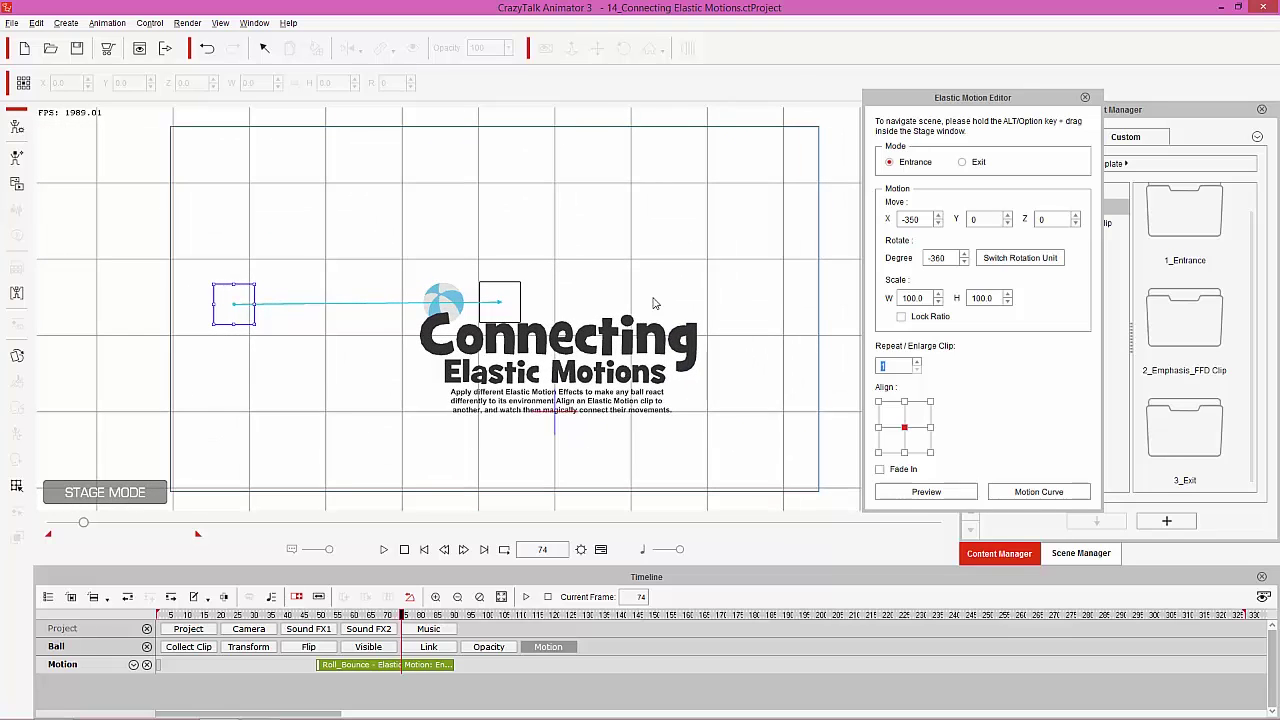
drag(659, 307, 645, 330)
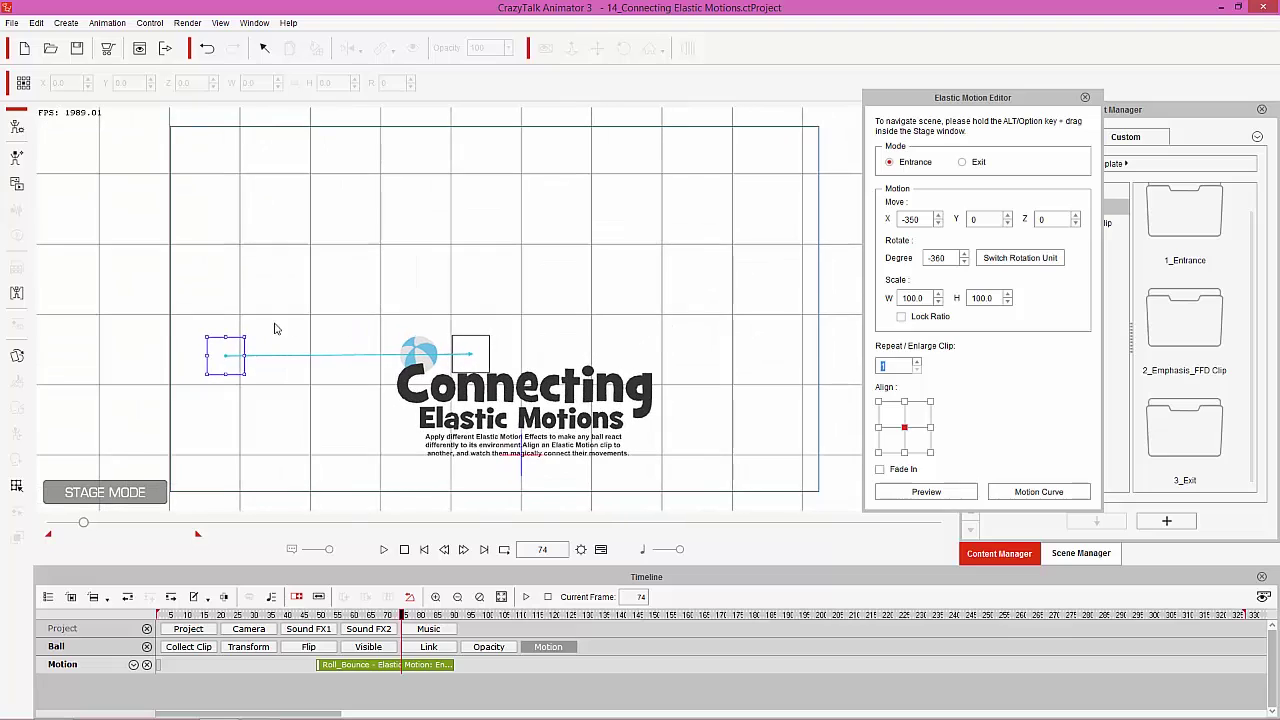
drag(227, 353, 473, 145)
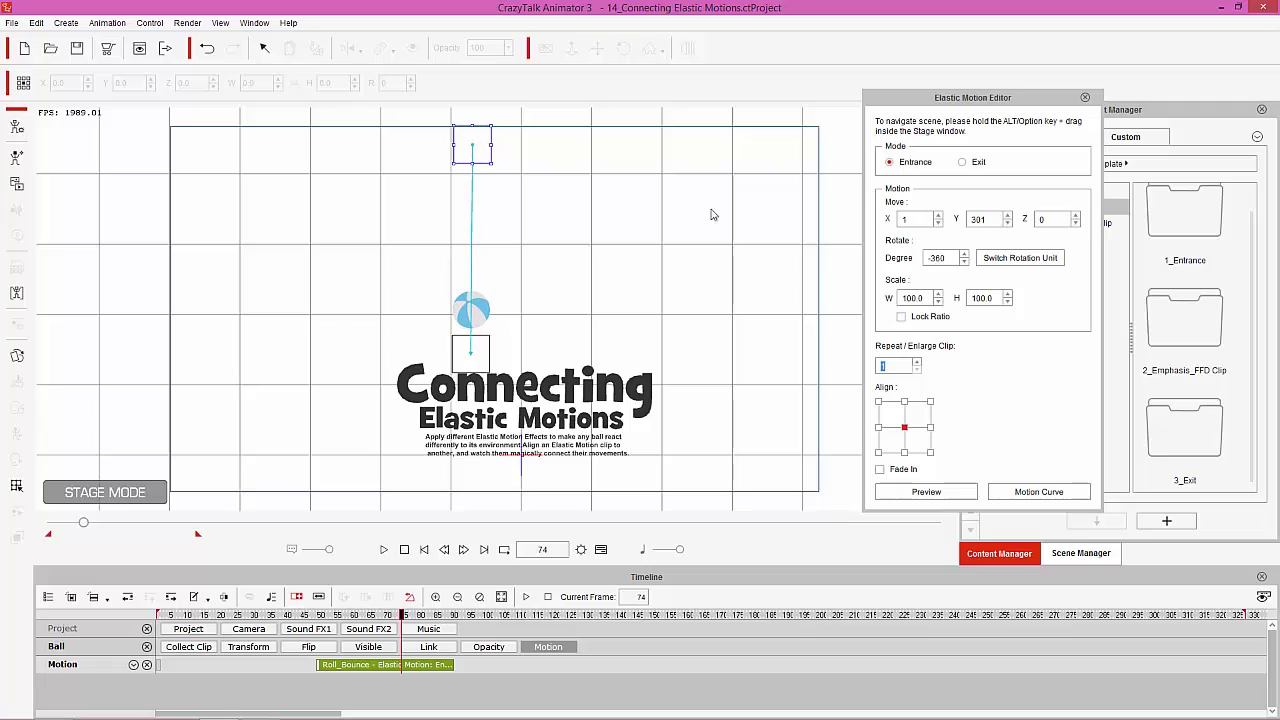
Set the Roll_Bounce start position to X 0, raise it to about Y 345 above the stage, and preview the motion
double_click(907, 220)
text(0)
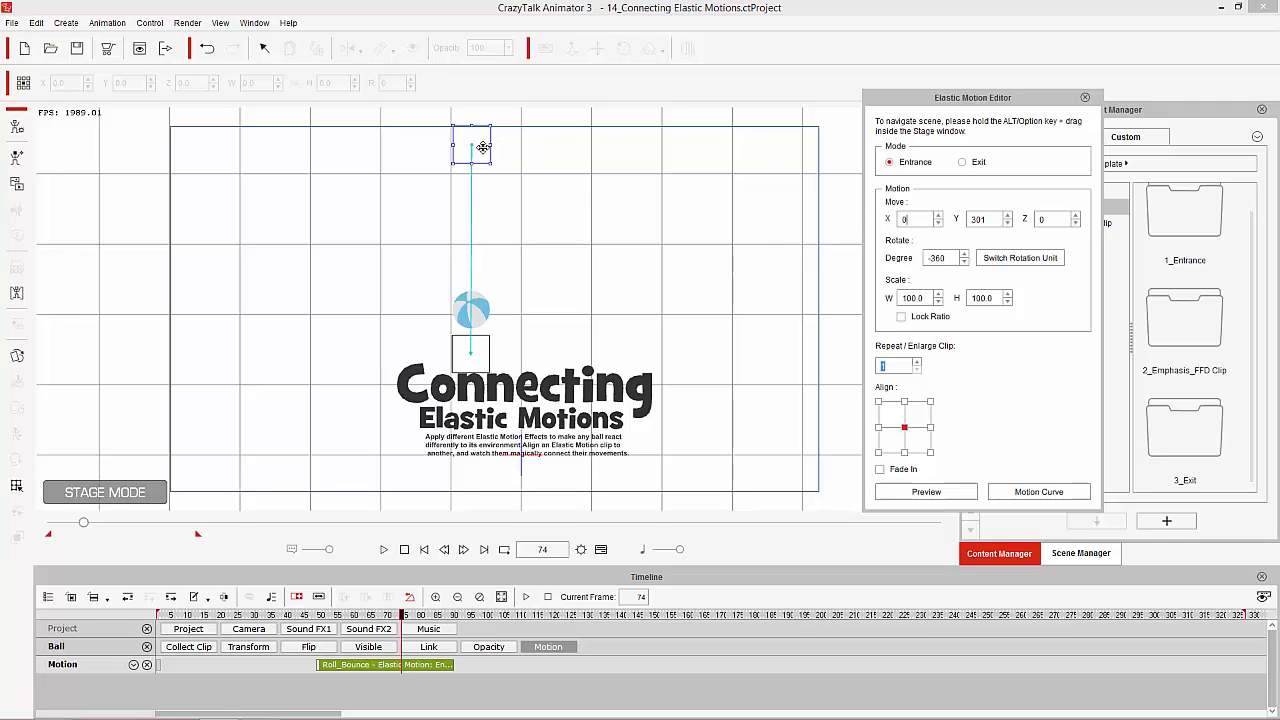
drag(477, 148, 477, 117)
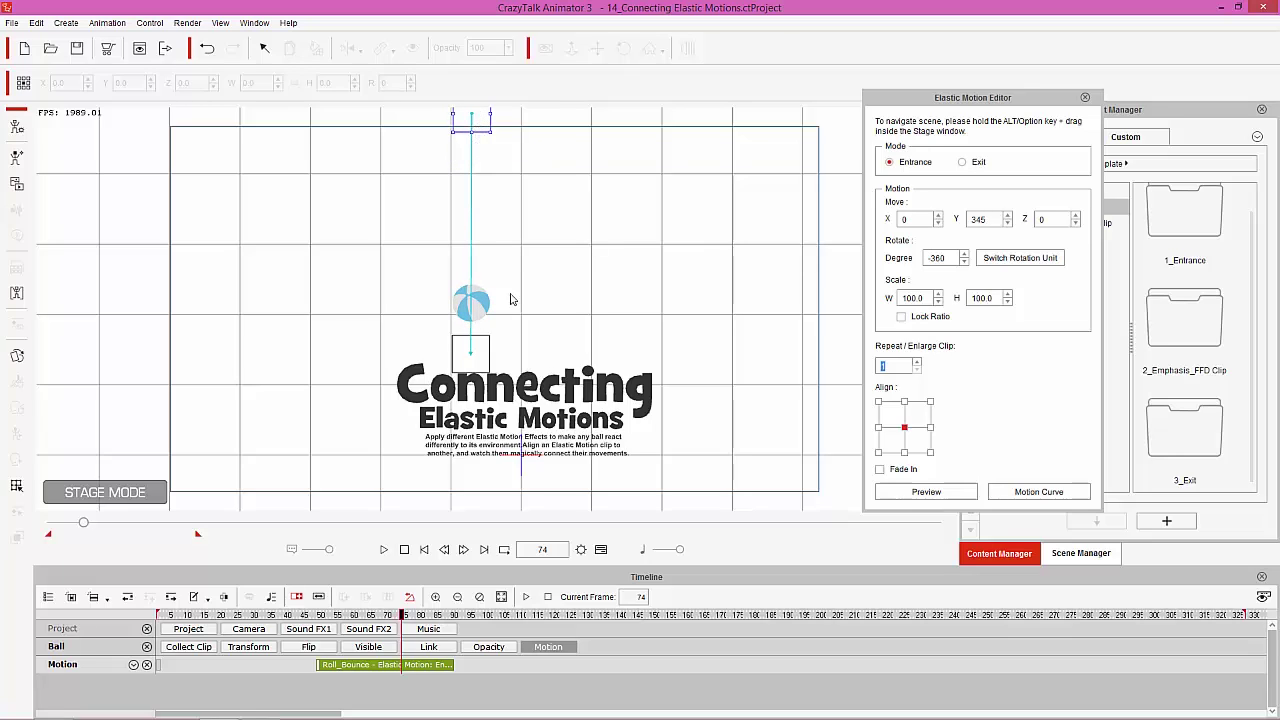
click(926, 492)
click(937, 497)
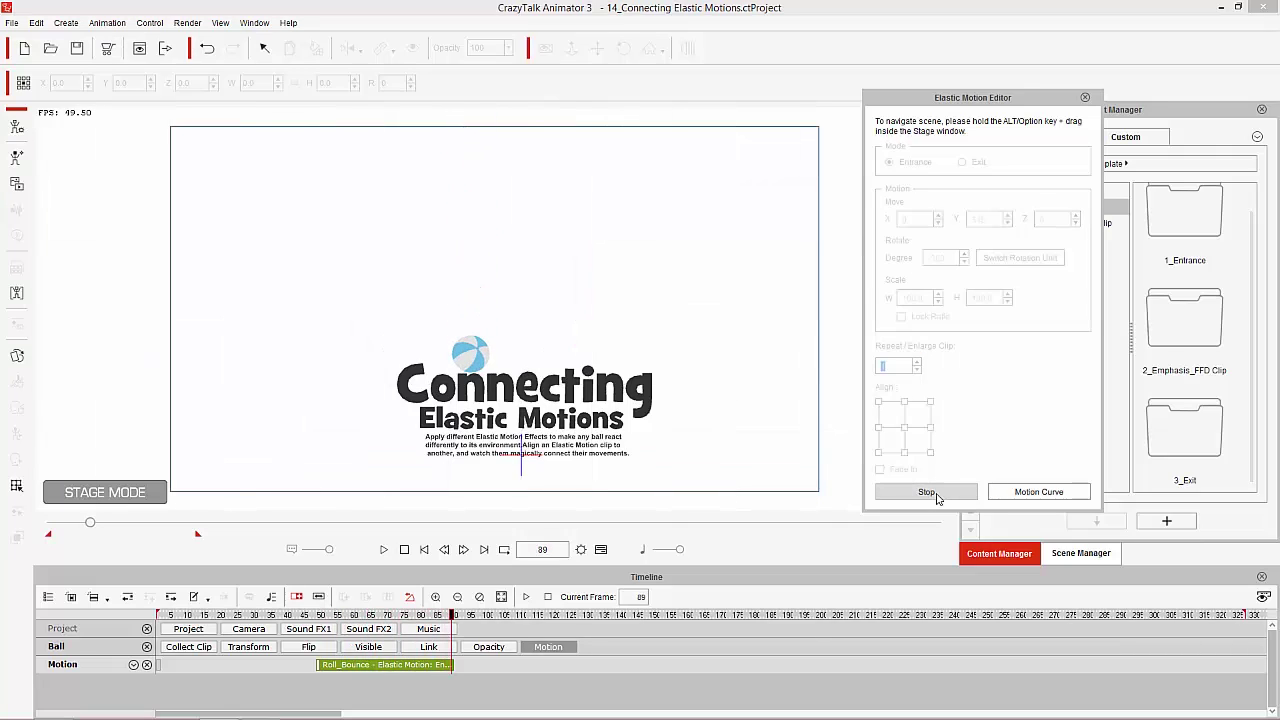
click(937, 497)
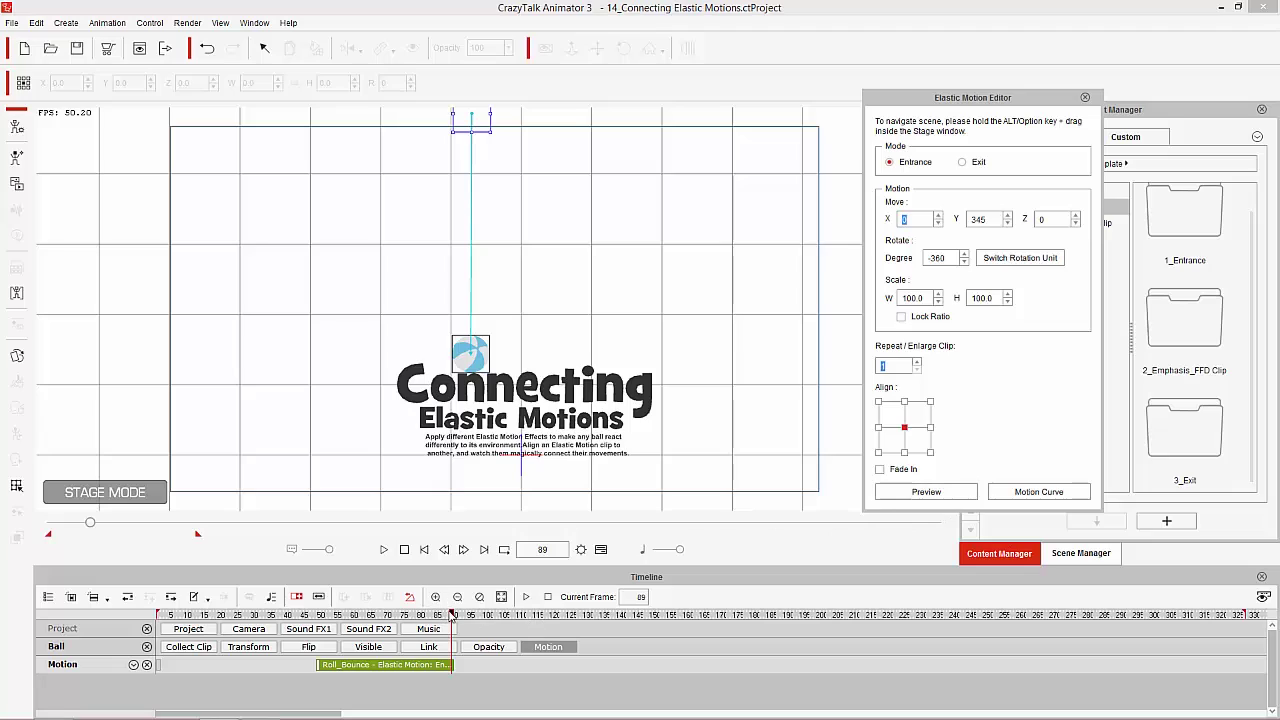
Finish editing Roll_Bounce and apply the Move_Decelerate entrance template to the ball at frame 90
drag(449, 620, 456, 621)
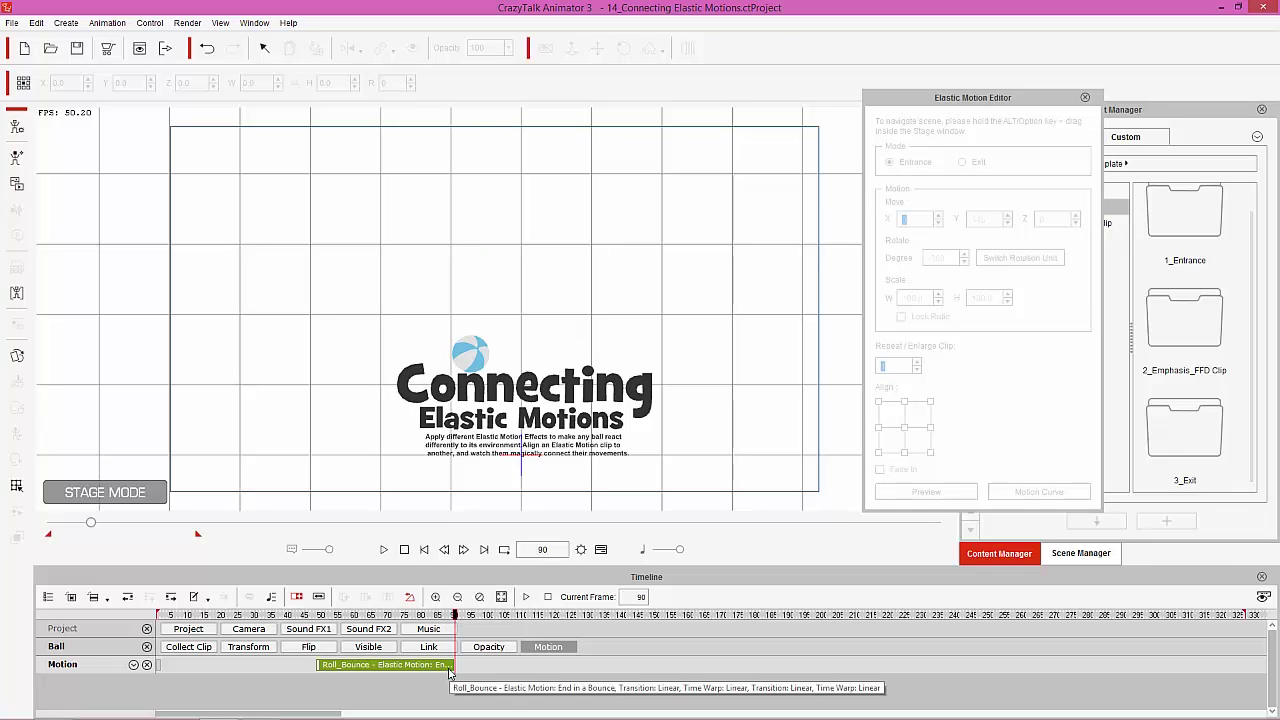
click(1085, 98)
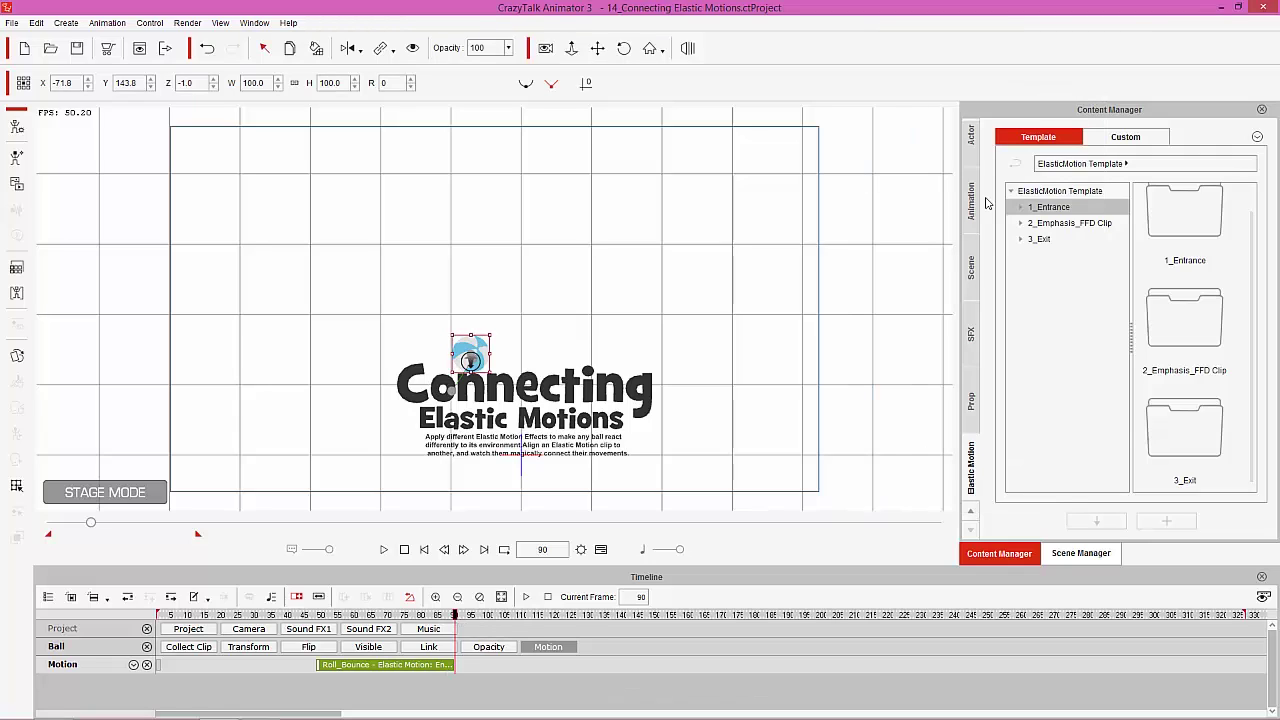
click(1065, 207)
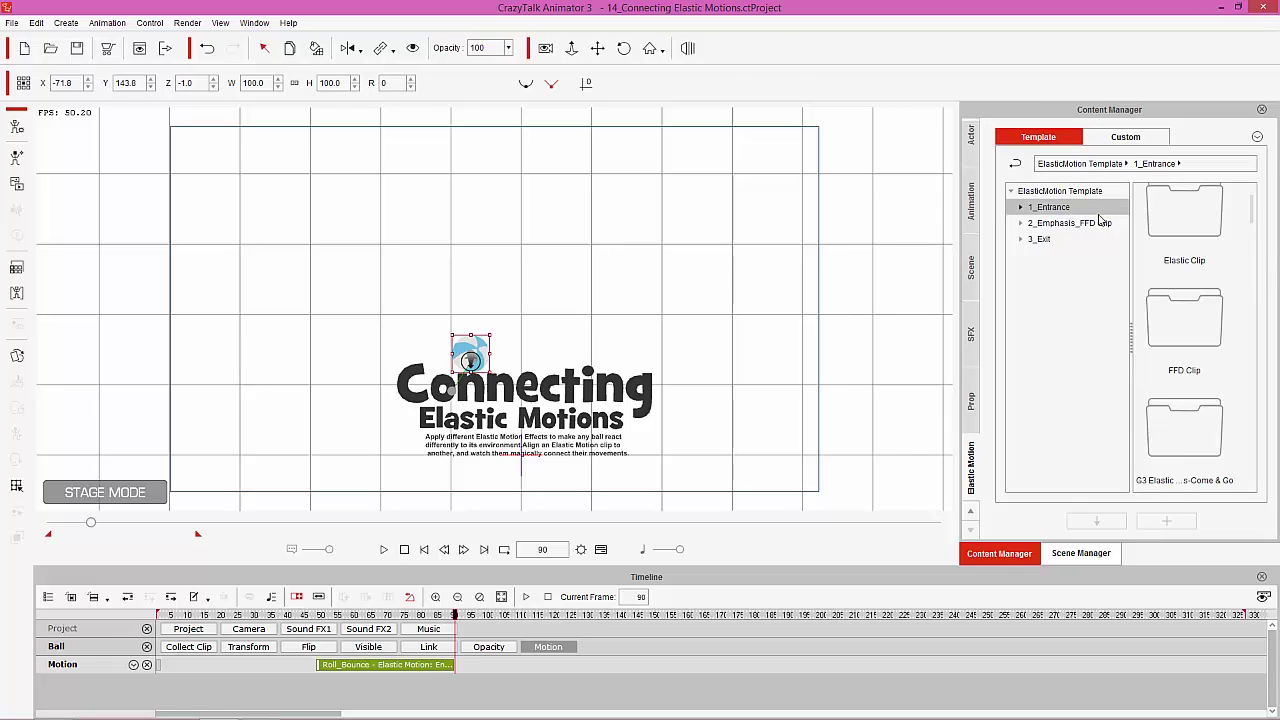
drag(1250, 212, 1259, 314)
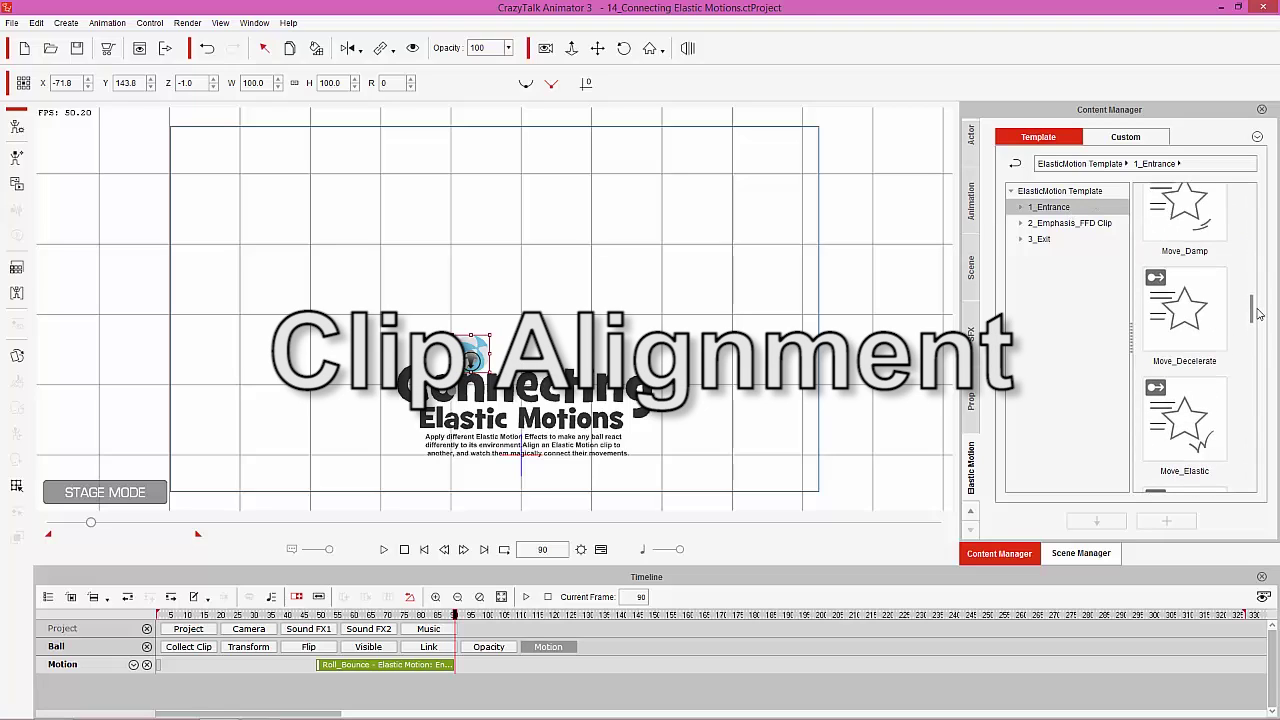
mouse_move(1259, 313)
mouse_down()
mouse_move(1258, 292)
mouse_move(1262, 333)
mouse_move(1264, 310)
mouse_up()
click(1203, 336)
double_click(1203, 336)
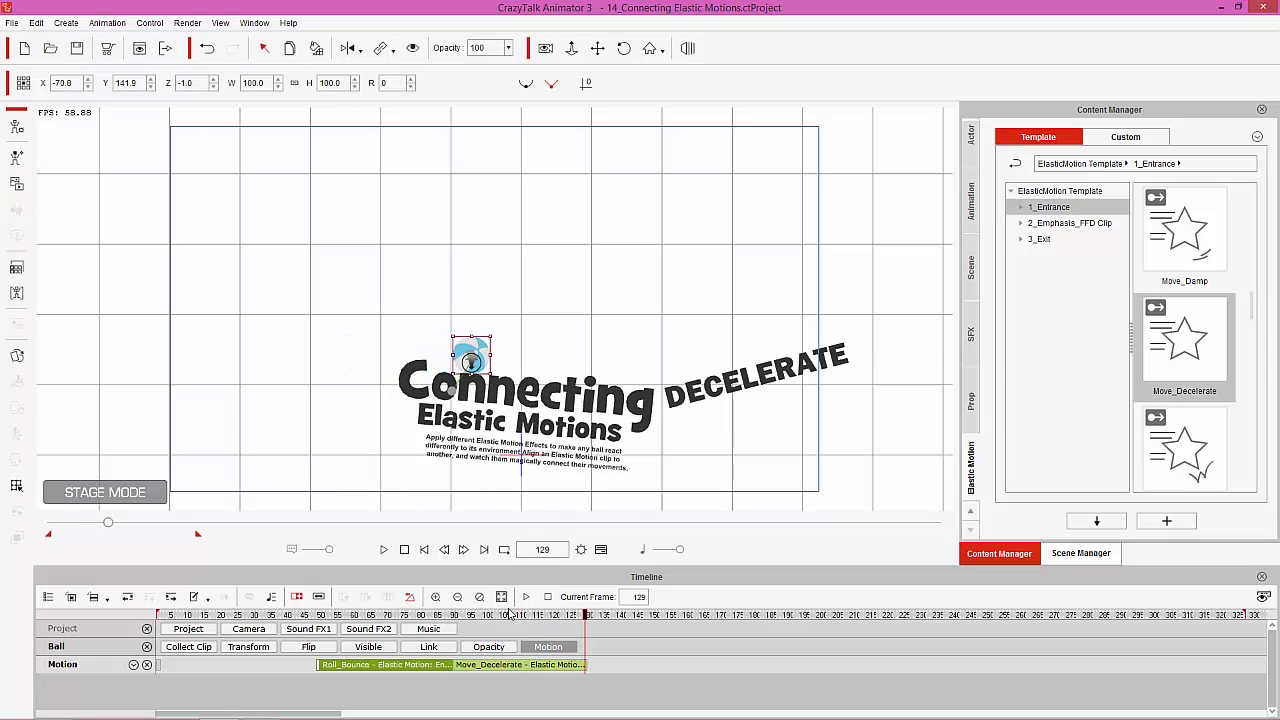
Scrub from the end of Roll_Bounce into Move_Decelerate to examine how the ball moves between the two clips
click(452, 615)
mouse_move(449, 615)
mouse_down()
mouse_move(428, 616)
mouse_move(478, 617)
mouse_move(455, 616)
mouse_up()
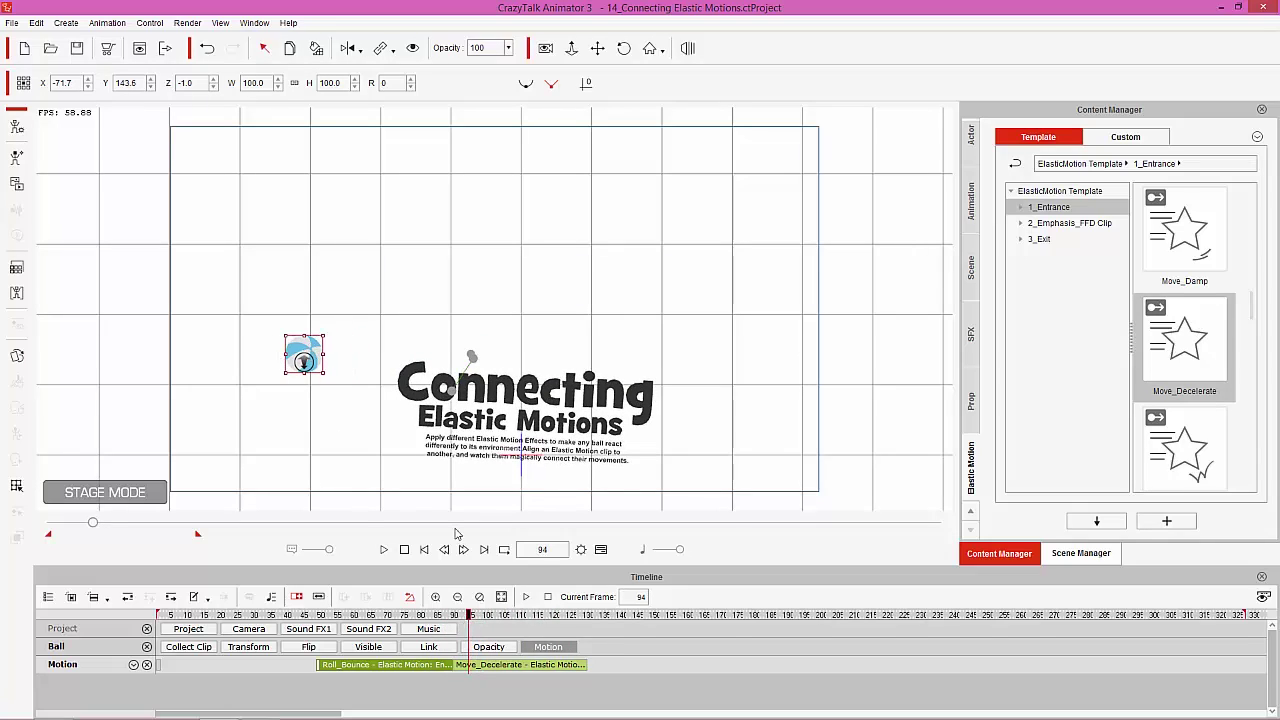
mouse_move(468, 617)
mouse_down()
mouse_move(452, 617)
mouse_move(511, 622)
mouse_move(432, 617)
mouse_move(453, 618)
mouse_up()
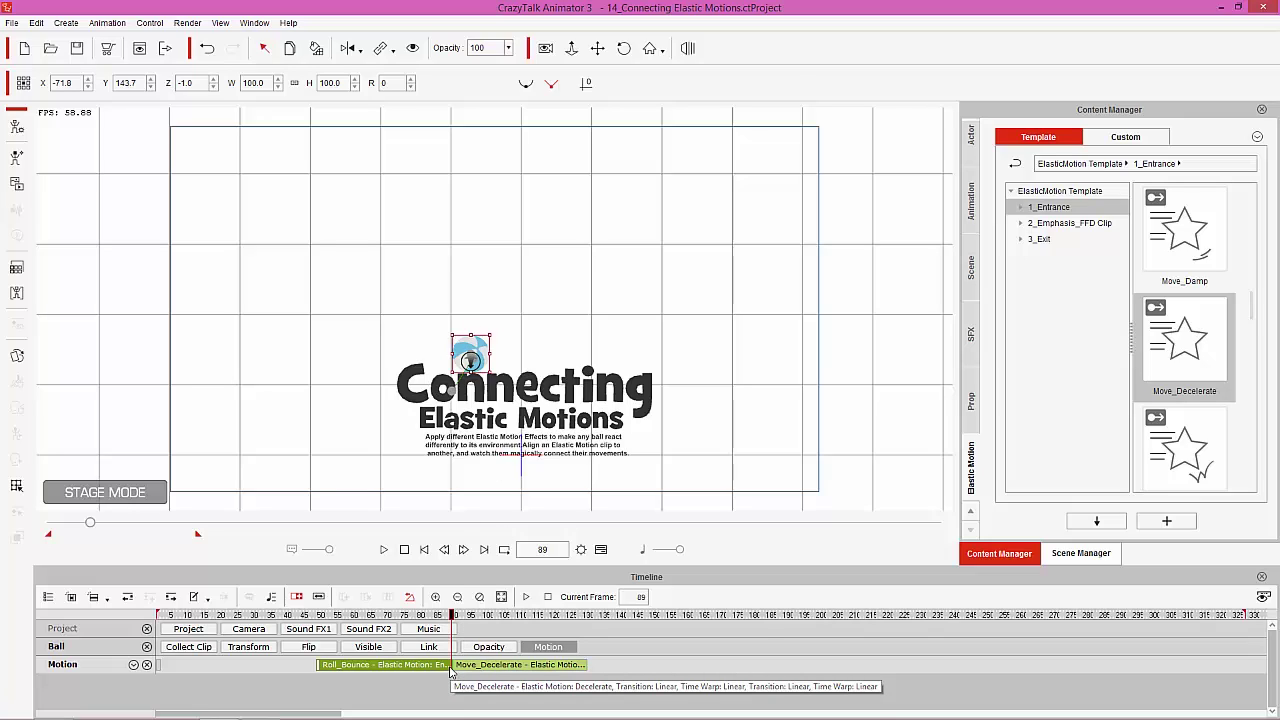
drag(495, 615, 516, 615)
Align the Move_Decelerate clip to the ball and check the transition from Roll_Bounce
click(520, 666)
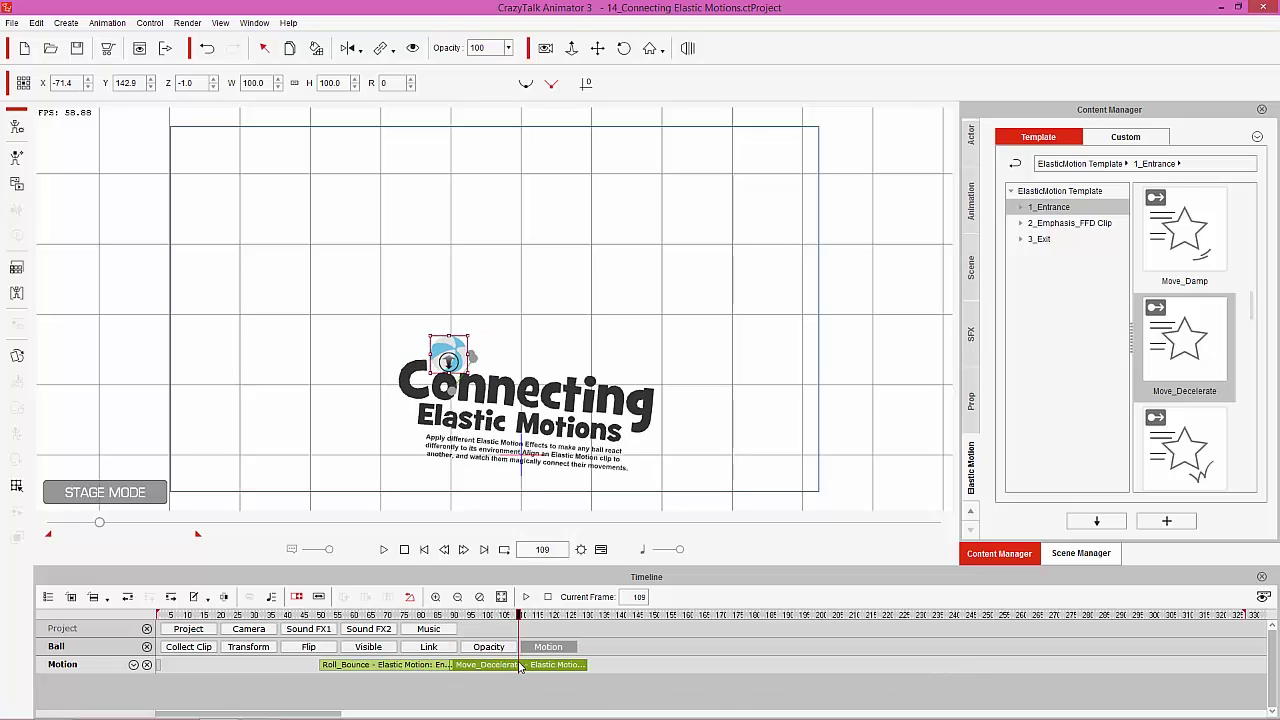
right_click(520, 666)
mouse_move(620, 497)
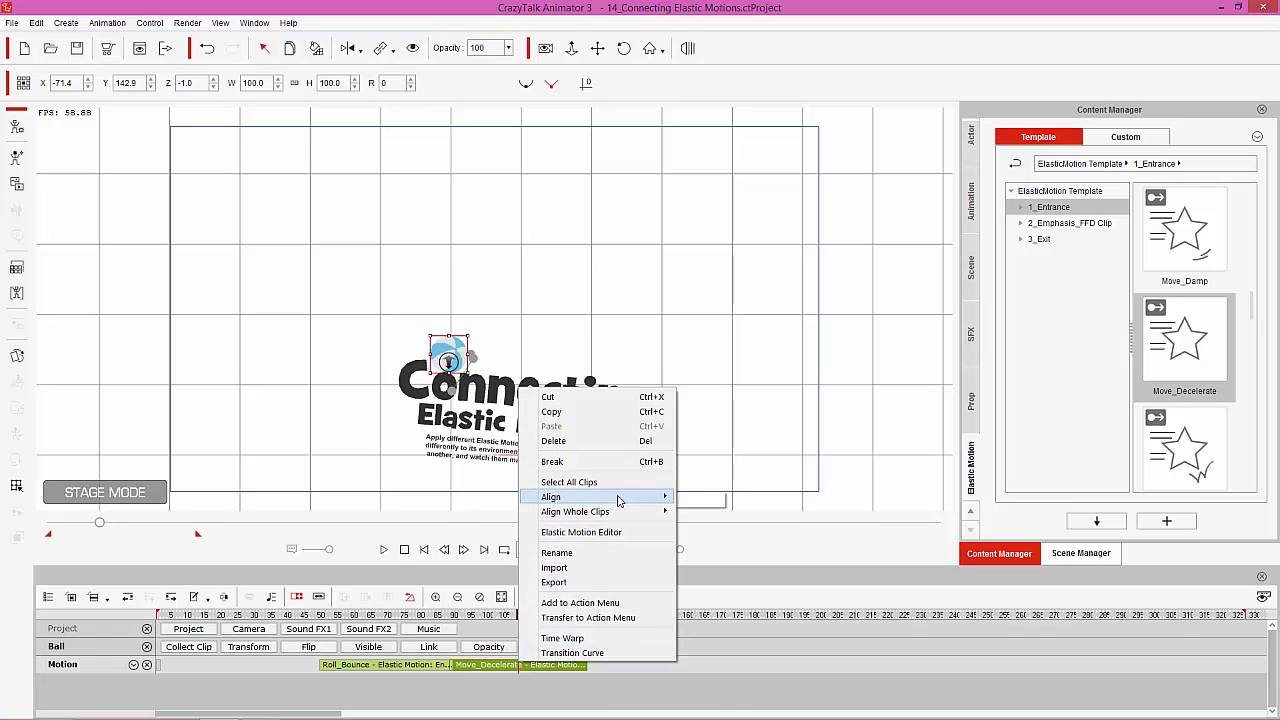
click(703, 498)
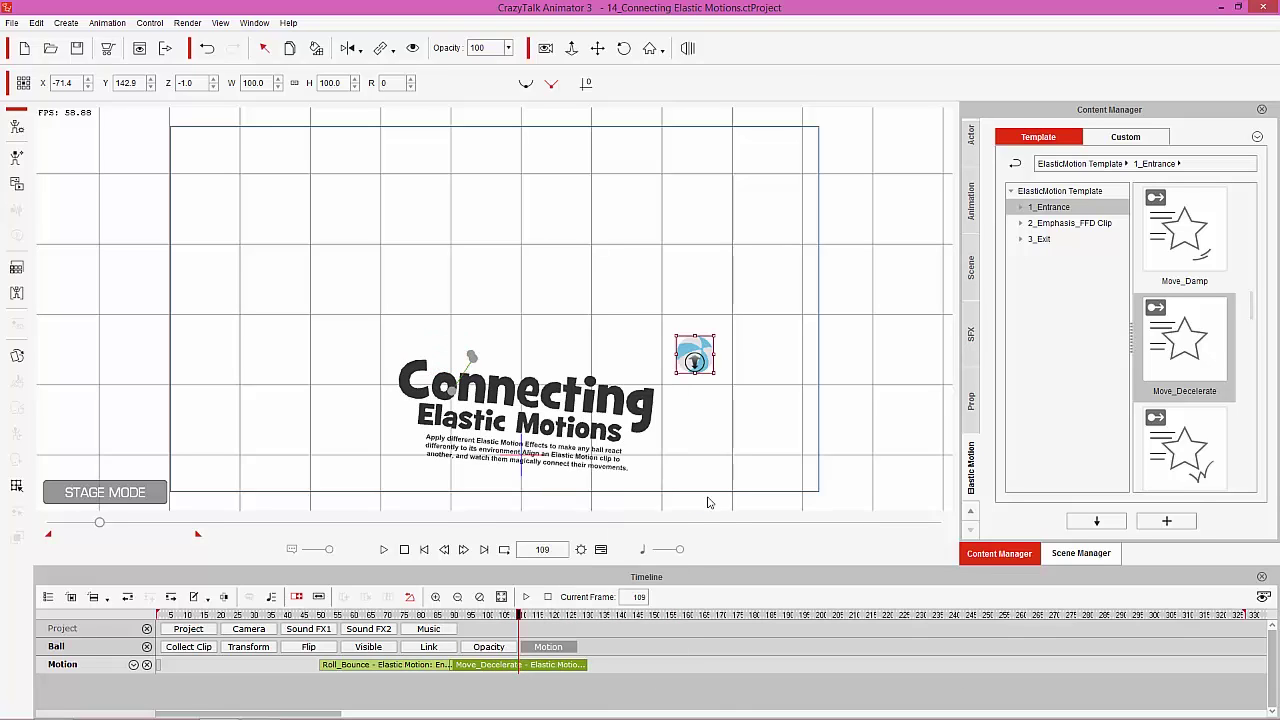
click(455, 616)
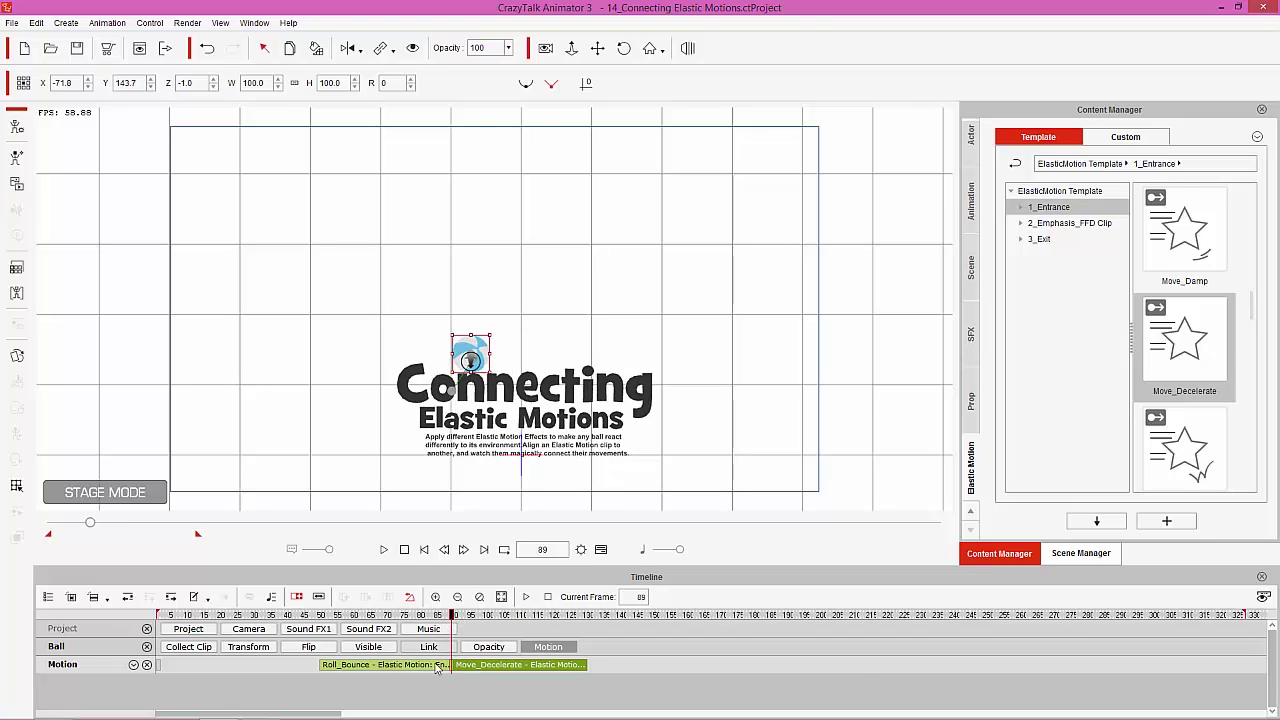
mouse_move(458, 618)
mouse_down()
mouse_move(508, 617)
mouse_move(436, 624)
mouse_up()
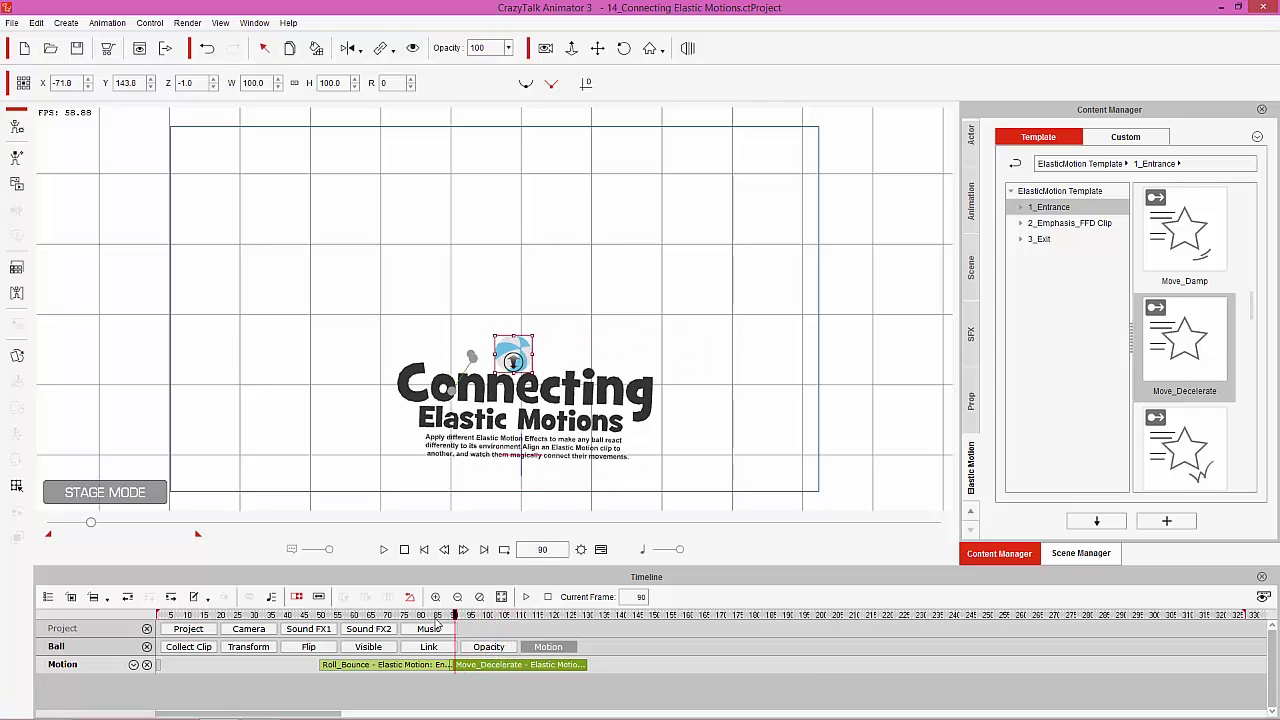
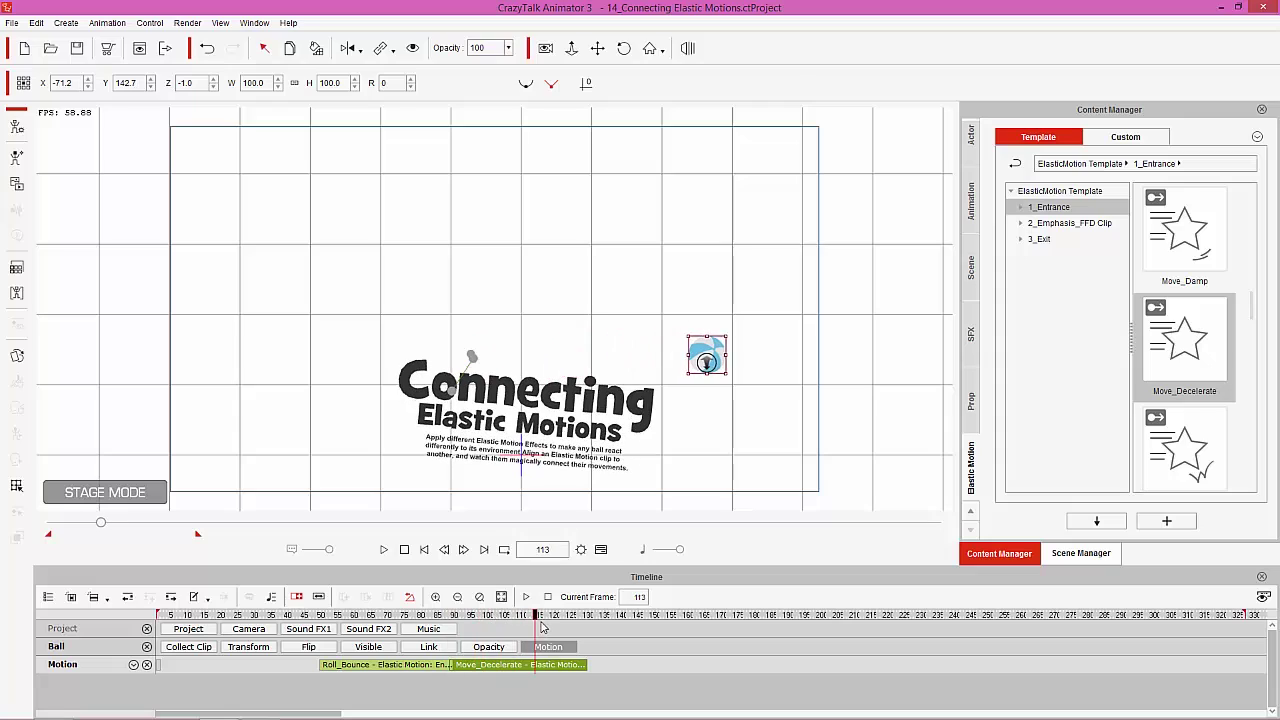
Open the Move_Decelerate clip in the Elastic Motion Editor, review its movement and switch its mode to Exit
double_click(524, 666)
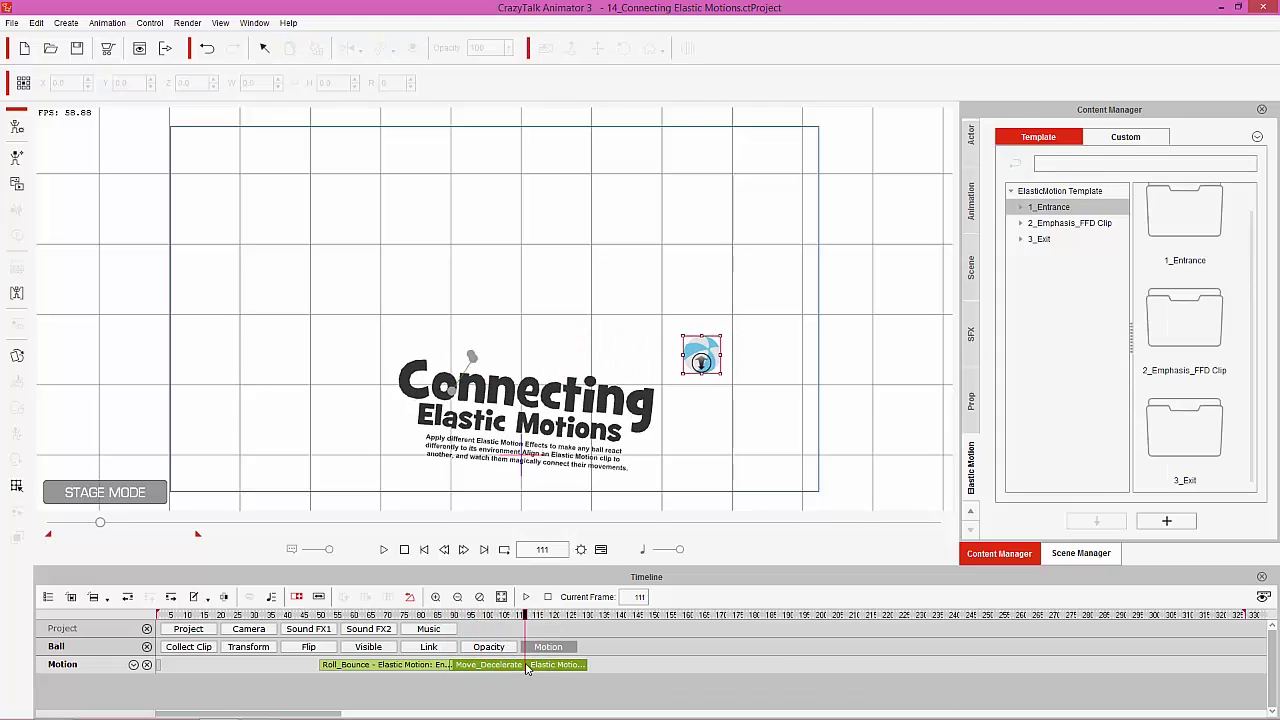
mouse_move(520, 616)
mouse_down()
mouse_move(442, 617)
mouse_move(525, 624)
mouse_up()
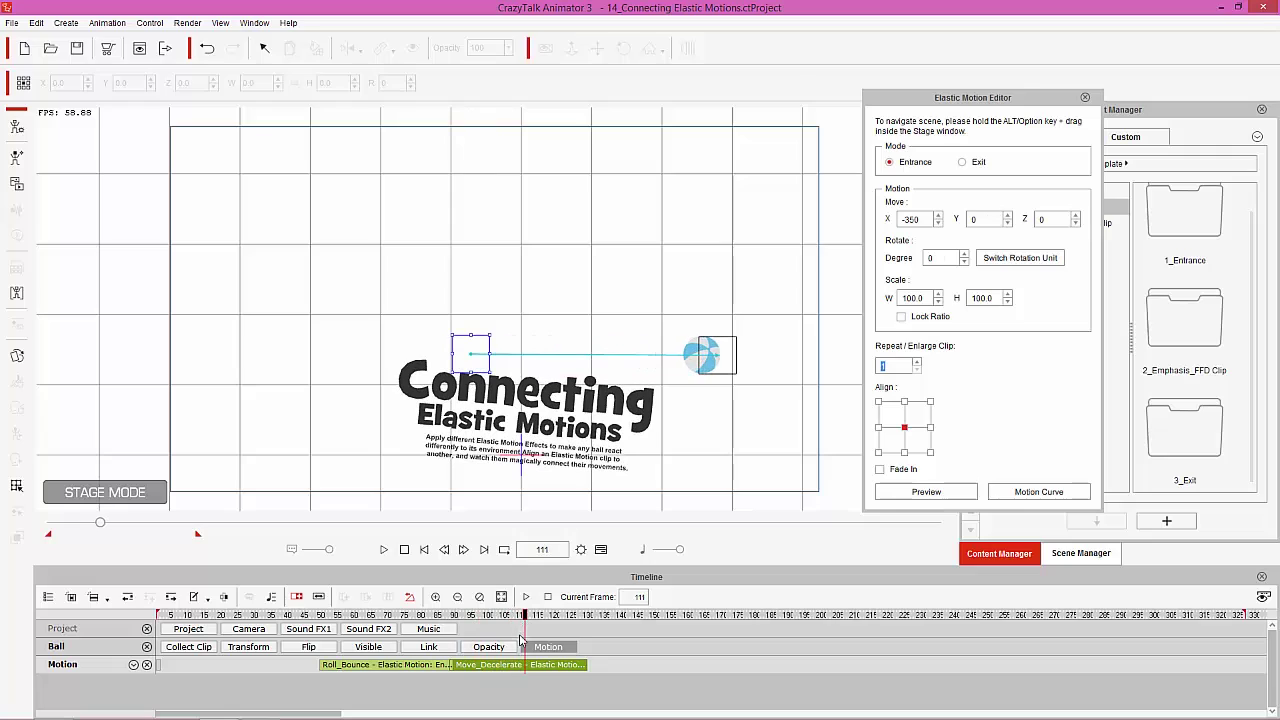
click(459, 616)
drag(459, 616, 522, 616)
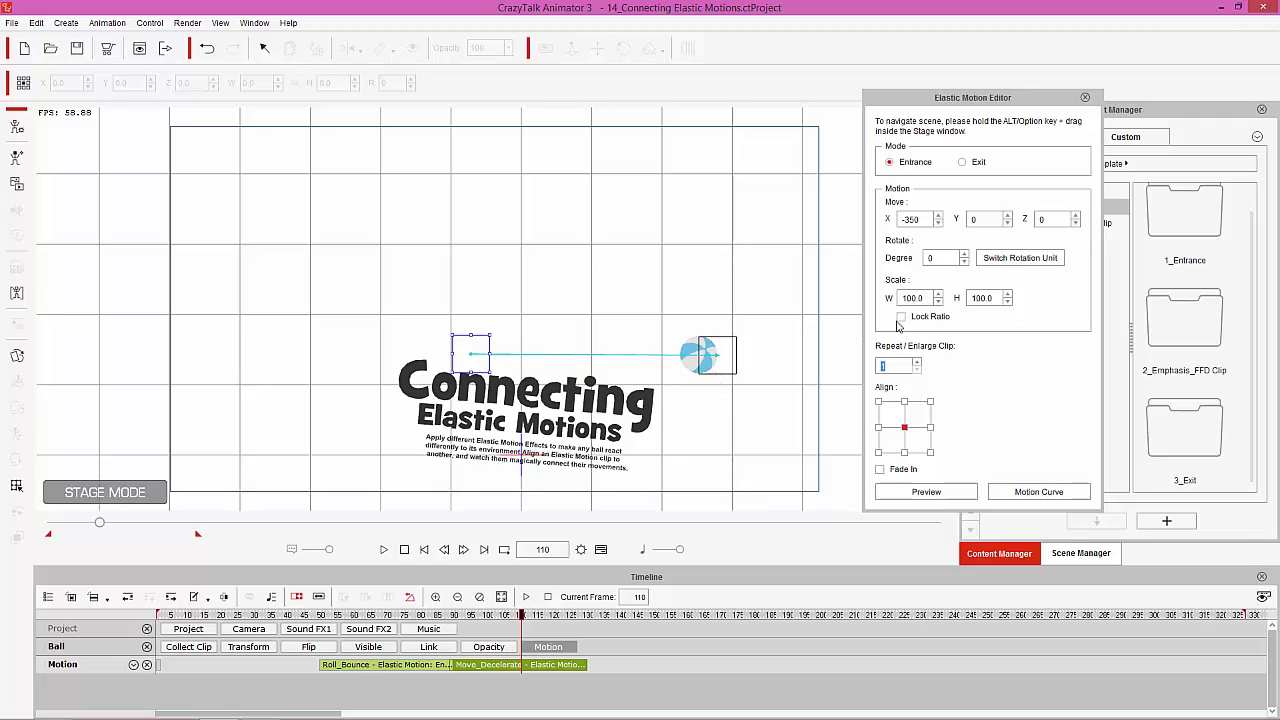
click(970, 164)
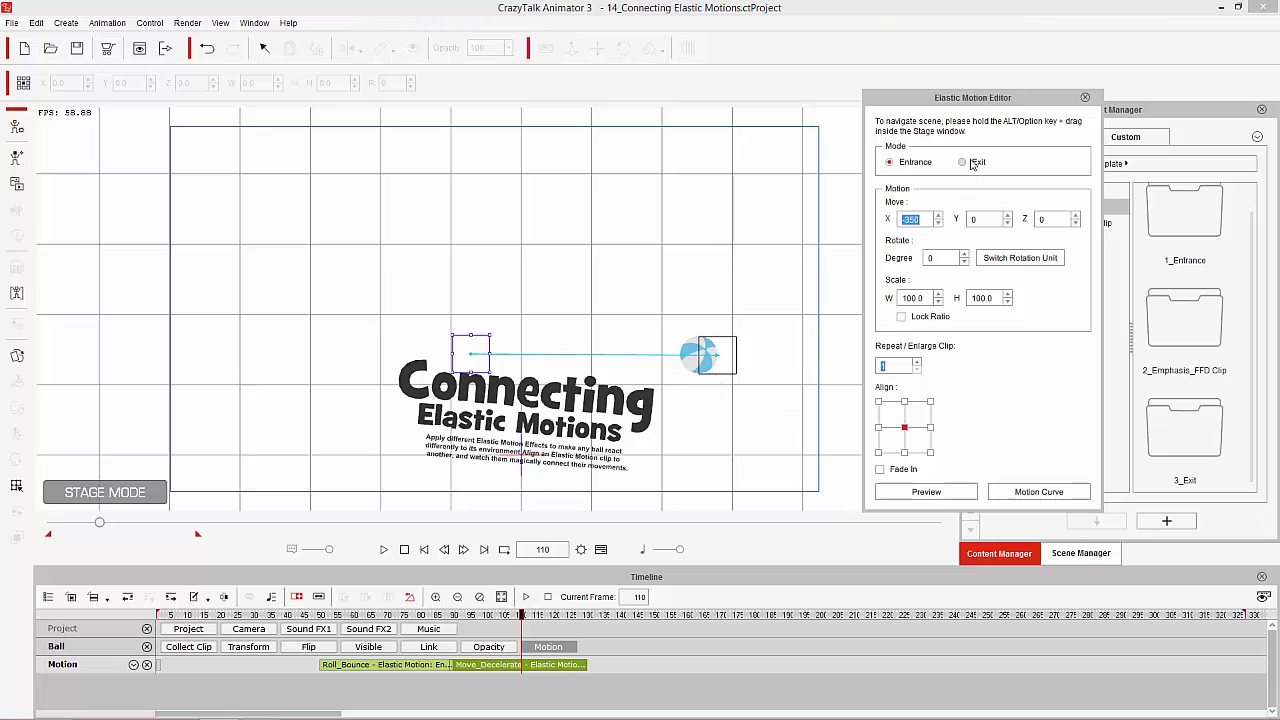
mouse_move(476, 616)
mouse_down()
mouse_move(442, 616)
mouse_move(482, 620)
mouse_up()
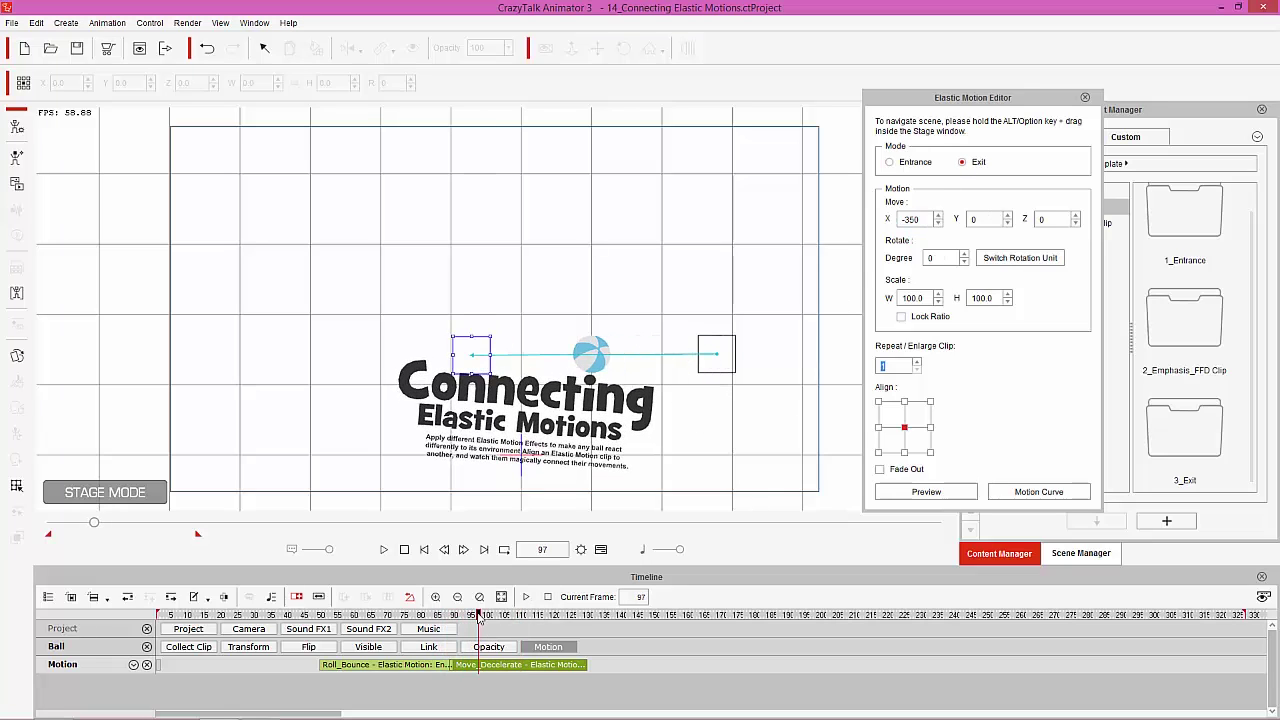
Realign the Move_Decelerate clip to the ball in Exit mode
click(509, 665)
right_click(510, 665)
mouse_move(597, 500)
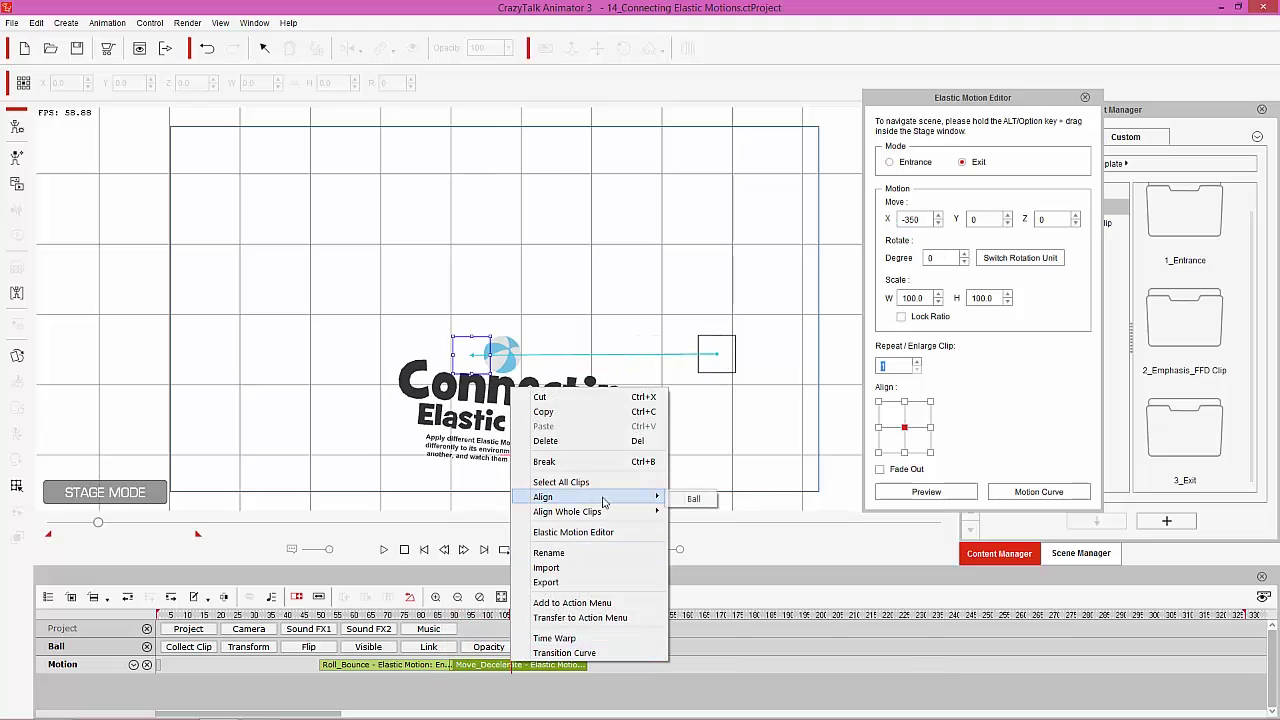
click(690, 499)
At frame 129, move the clip's end position to the end of the word Connecting, about X 263, Y -20, and check the motion
drag(437, 617, 587, 617)
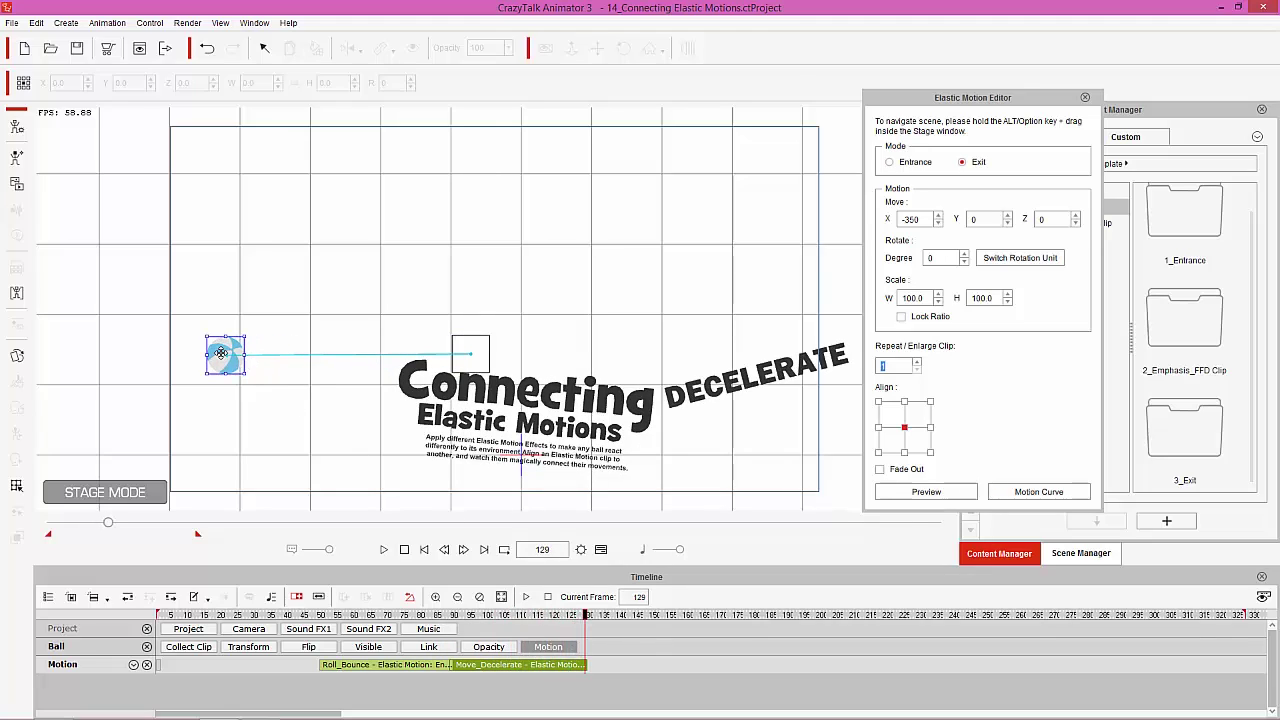
drag(222, 353, 650, 365)
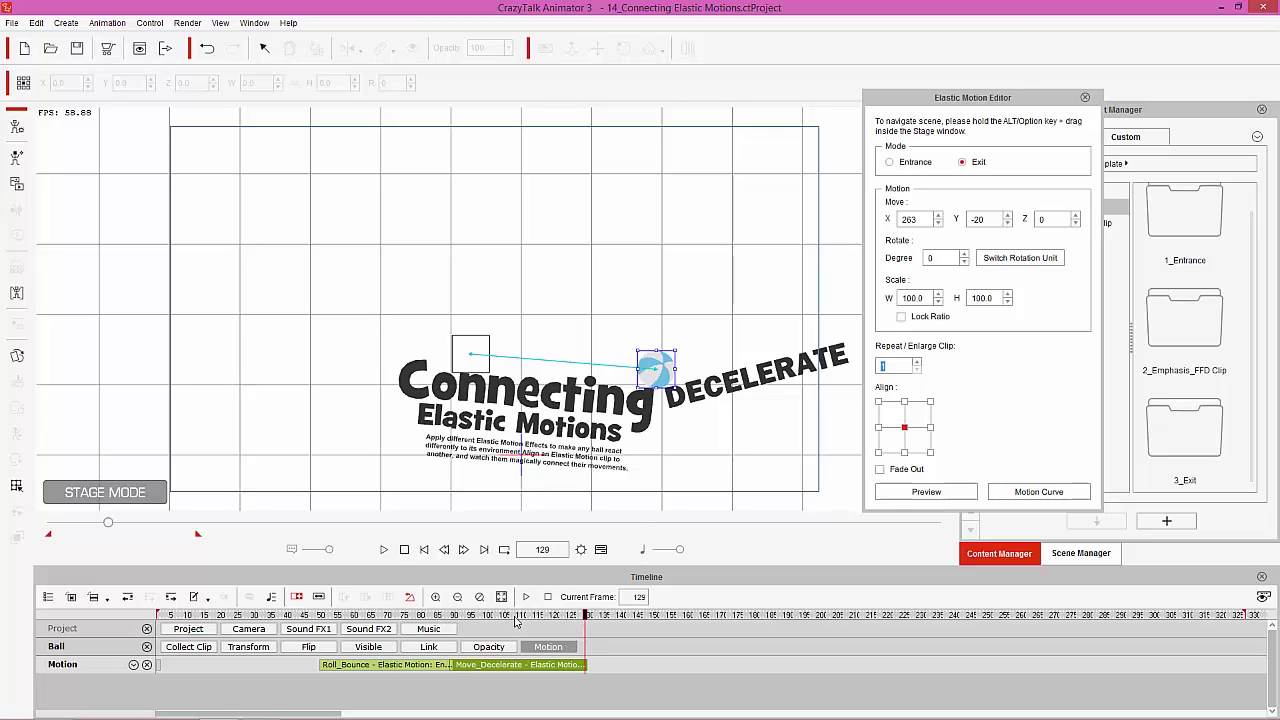
drag(470, 615, 514, 614)
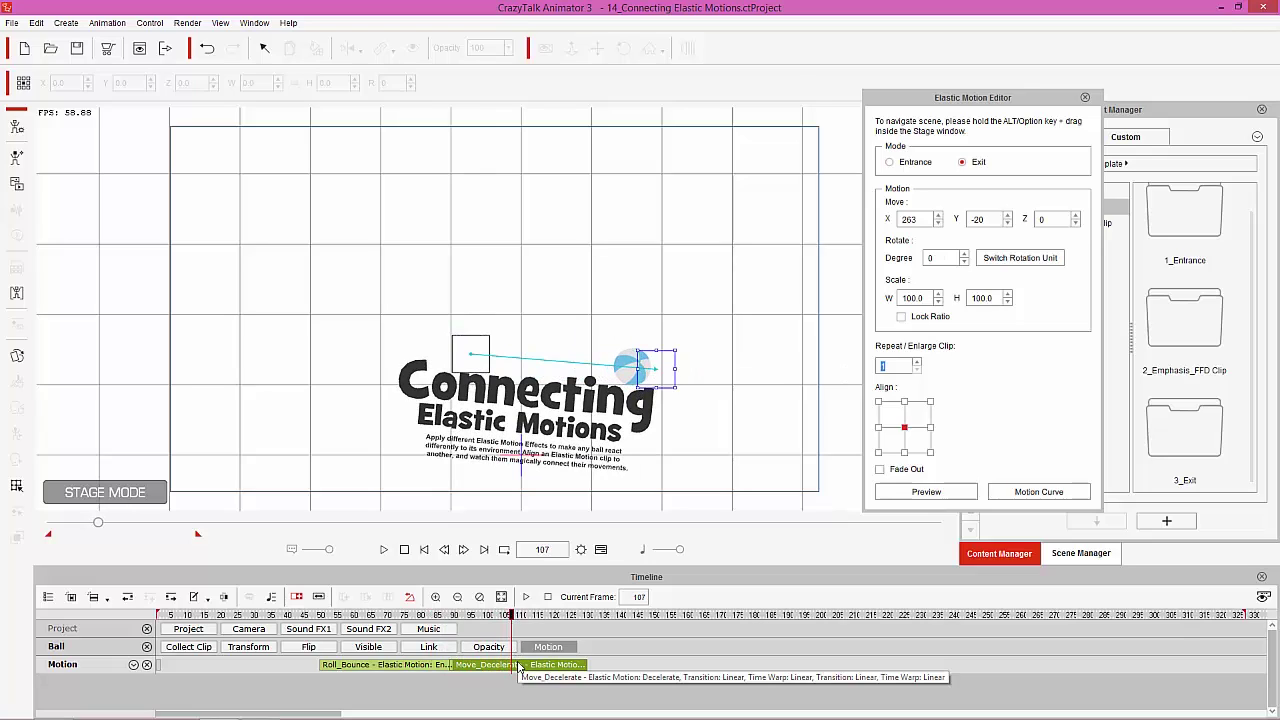
Set the Move_Decelerate clip's rotation to 360 degrees and preview the rolling ball
click(519, 667)
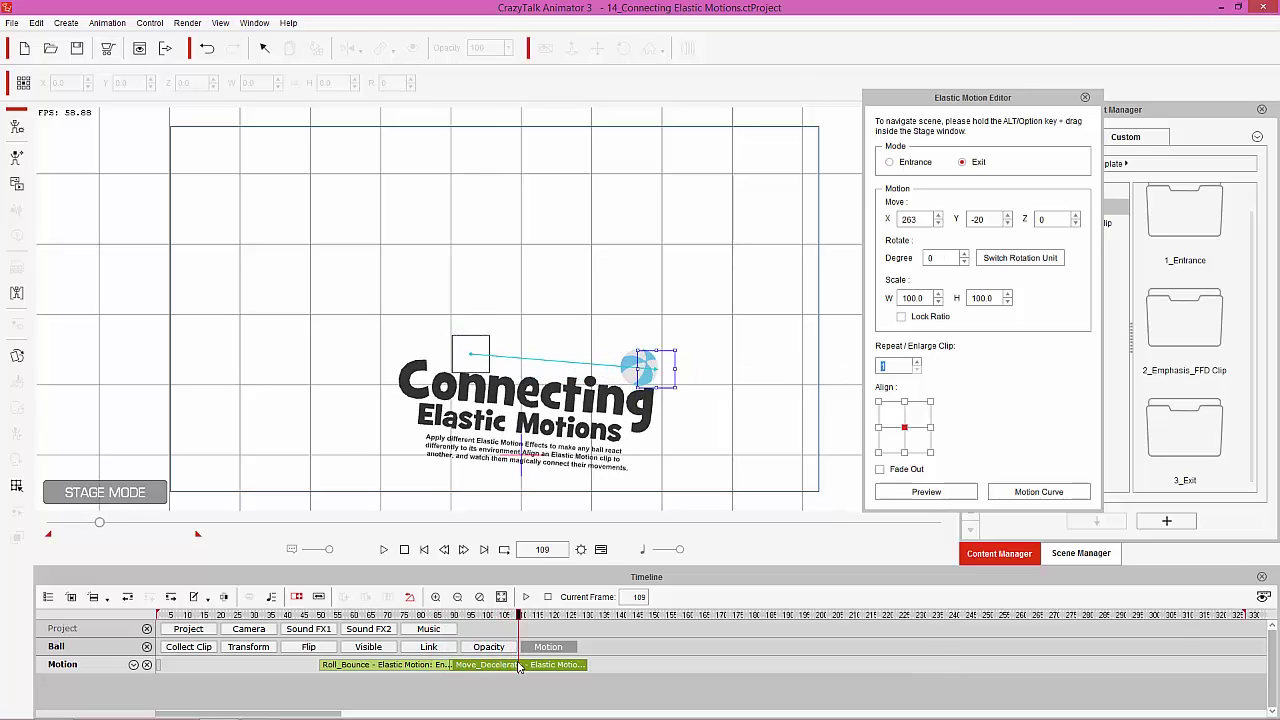
click(1020, 258)
click(1020, 258)
click(930, 257)
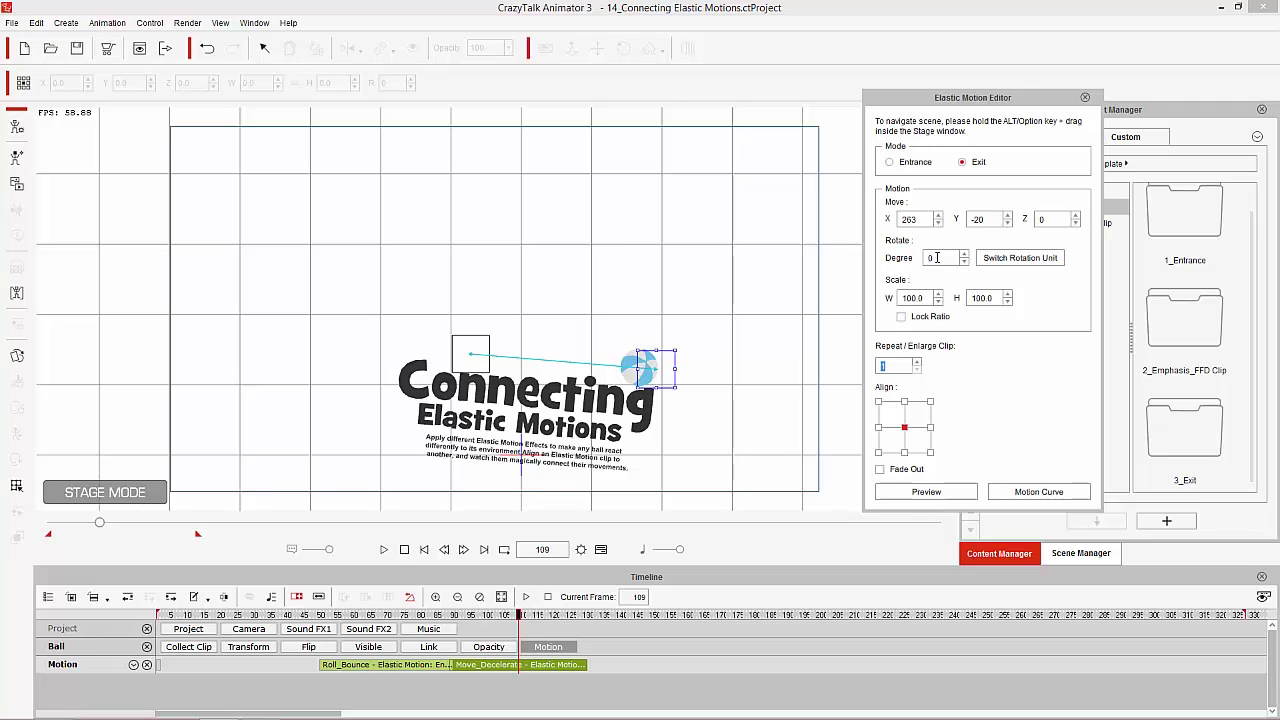
text(360)
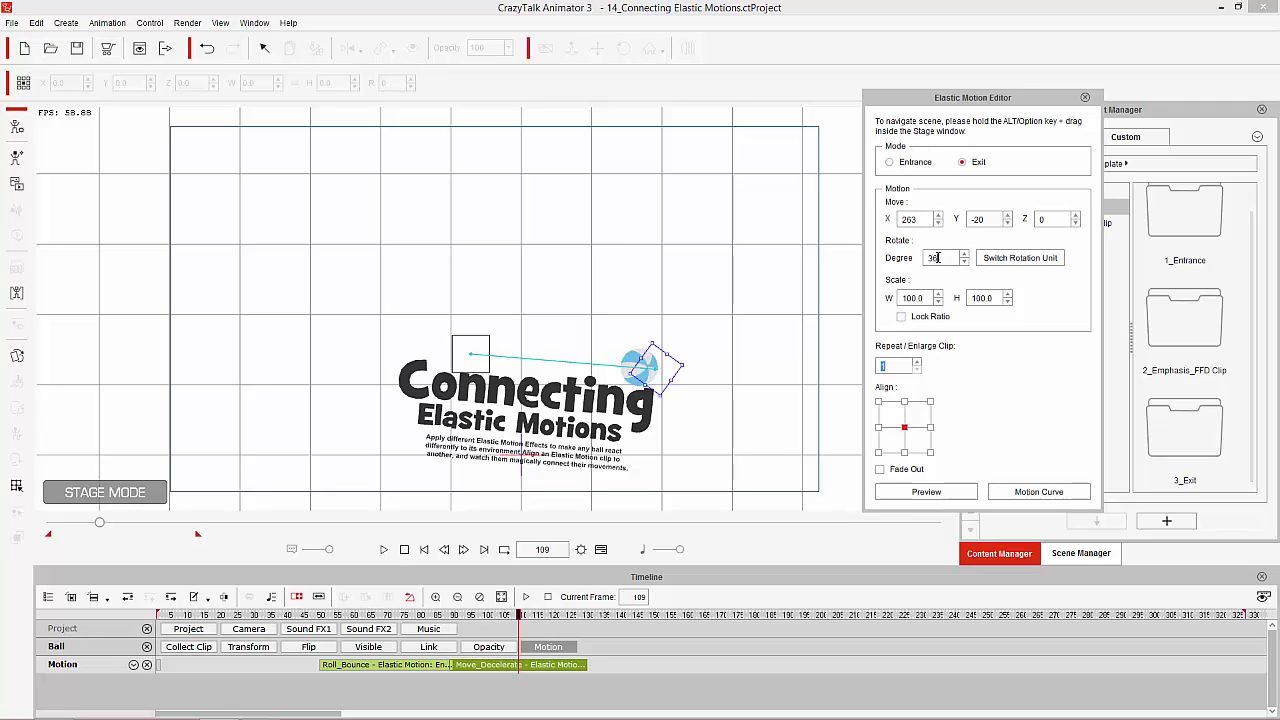
click(886, 493)
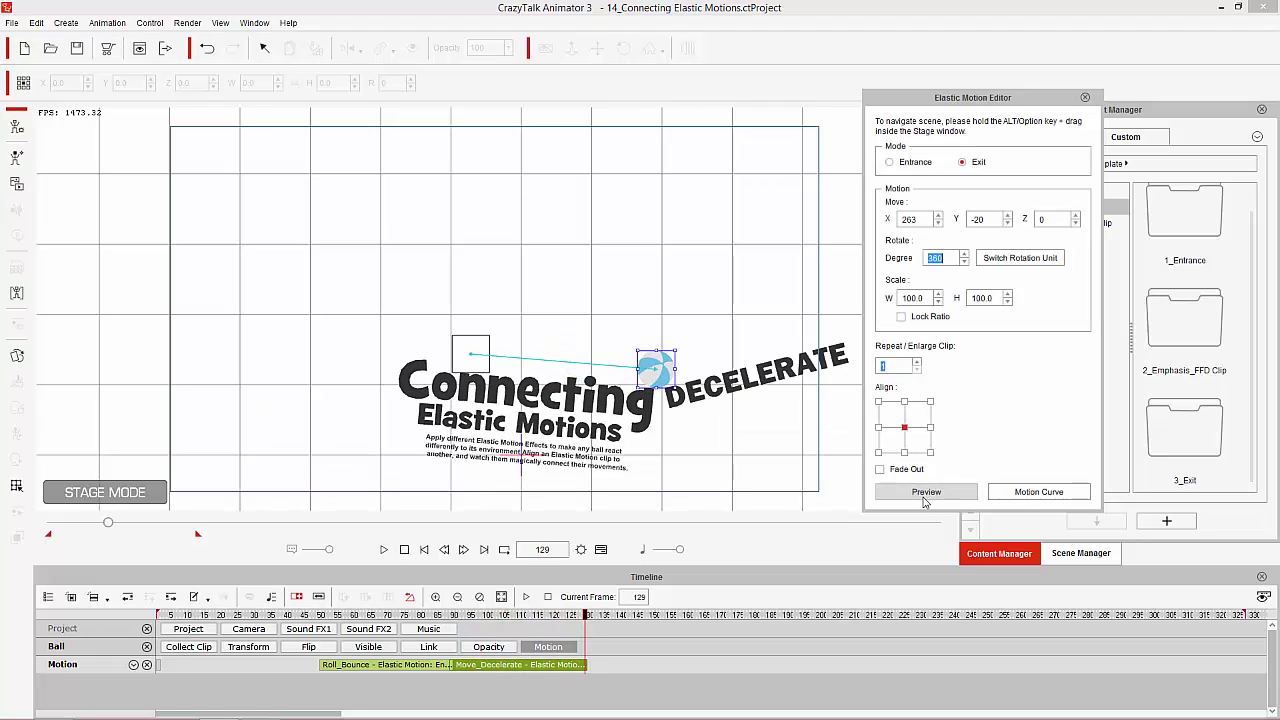
click(926, 492)
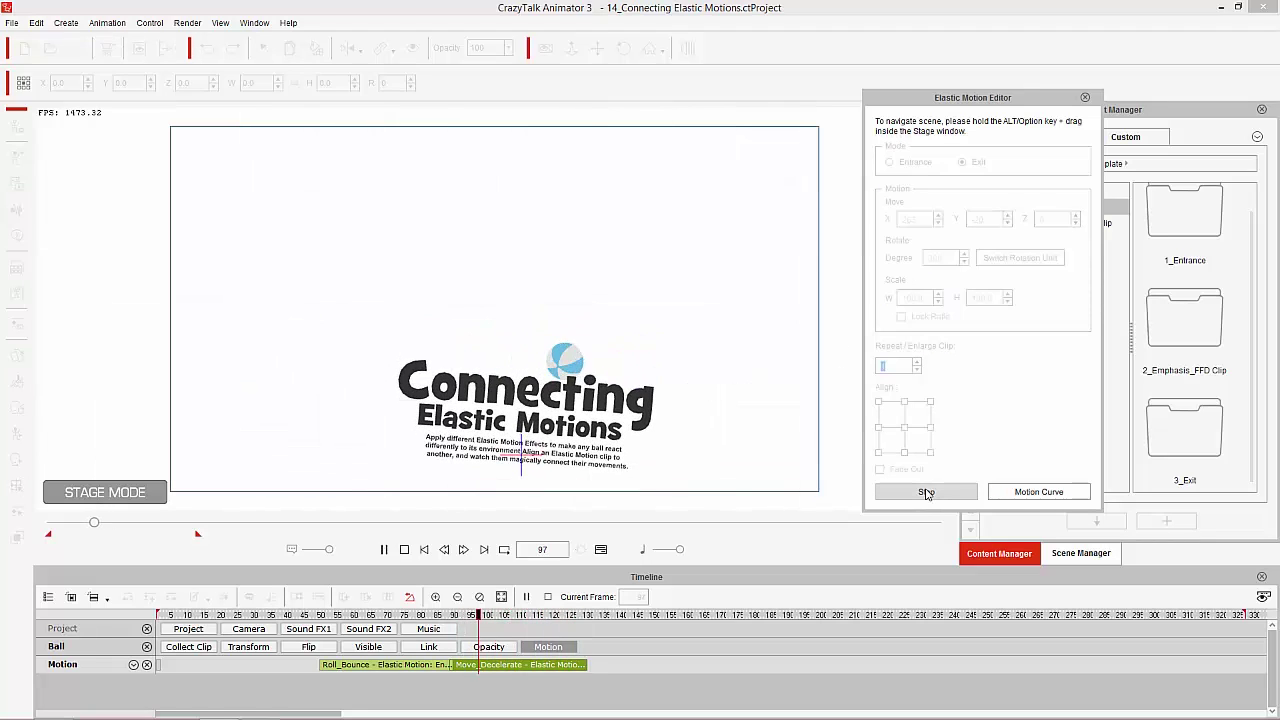
click(926, 492)
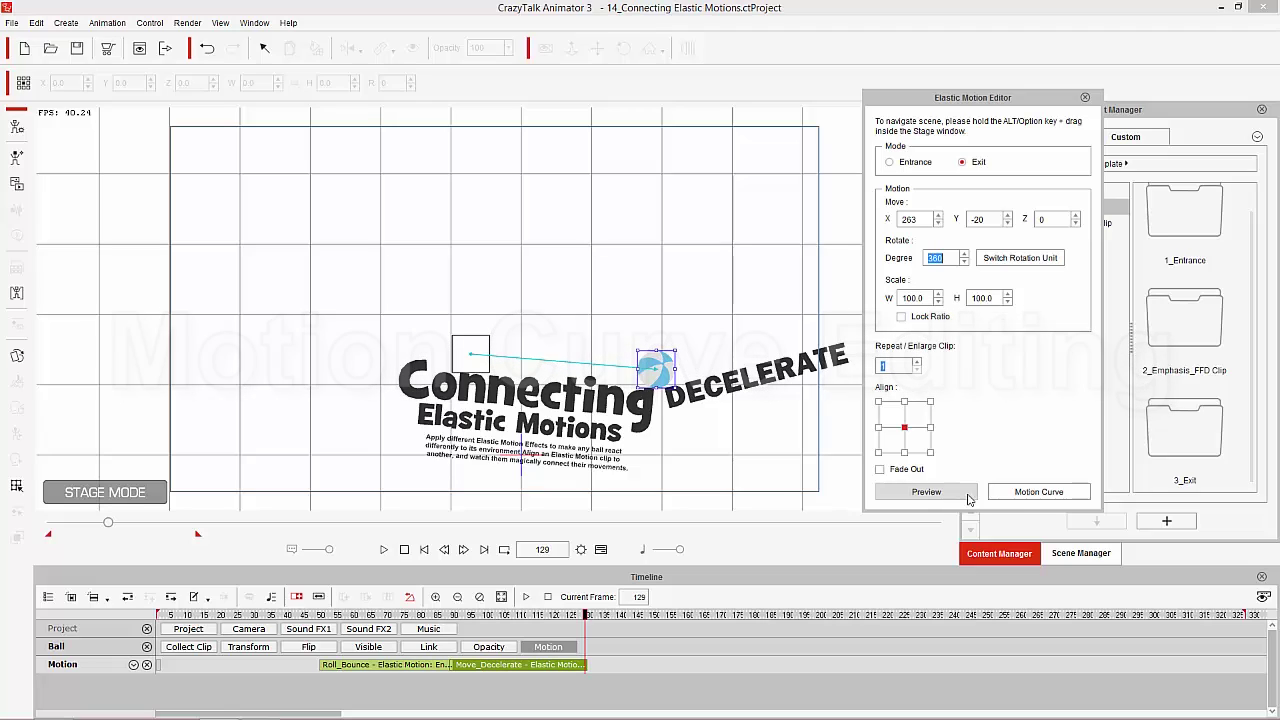
Change the Move_Decelerate clip's motion curve to Accelerate and scrub through the clip to check the movement
click(1024, 492)
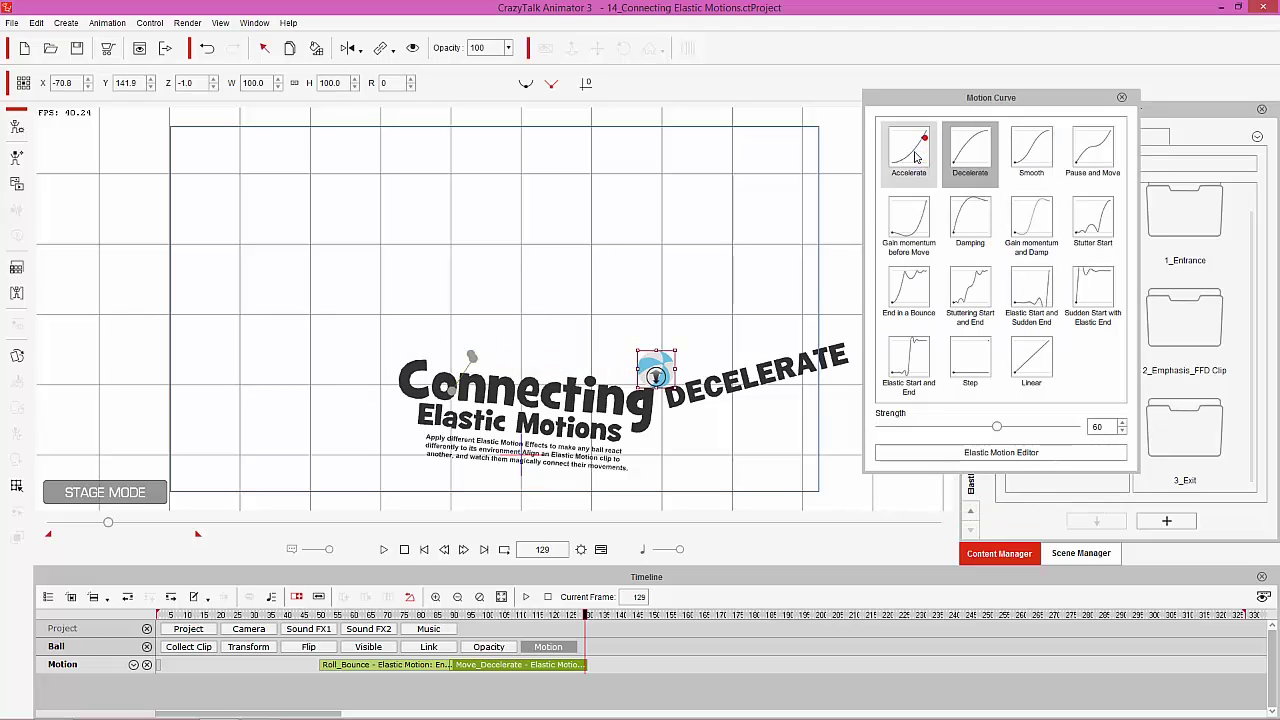
click(913, 157)
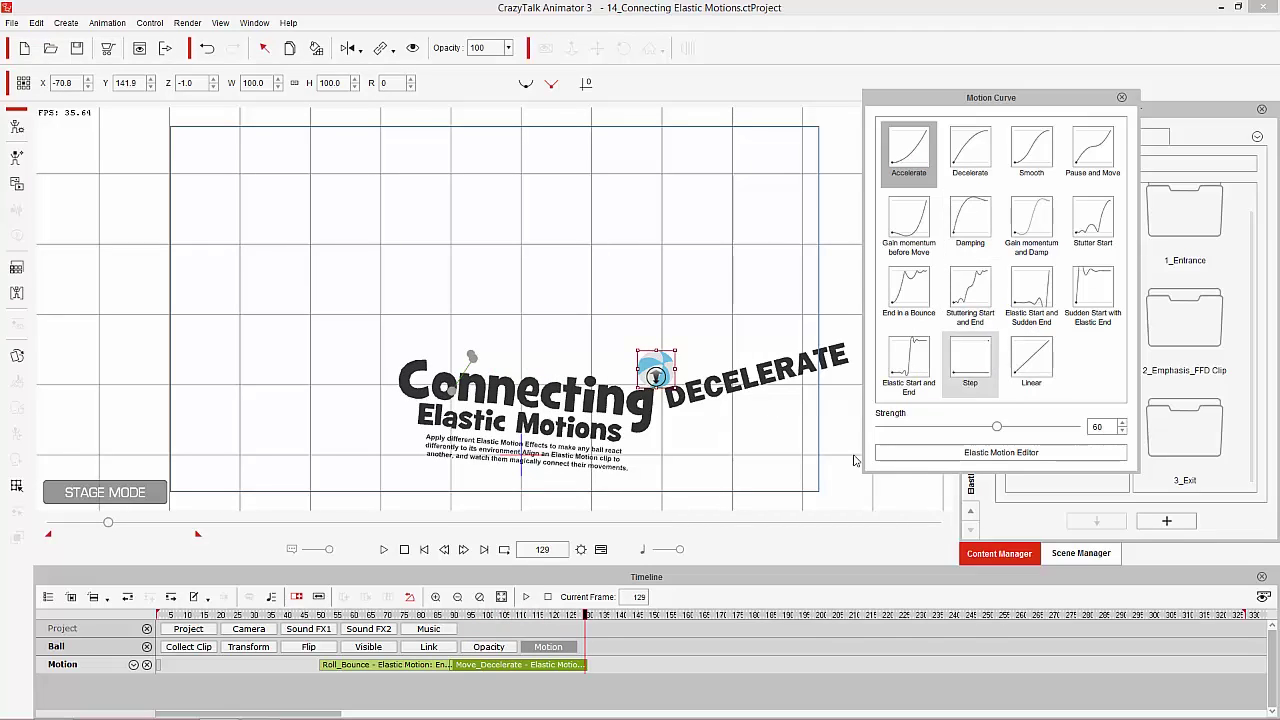
drag(451, 619, 572, 625)
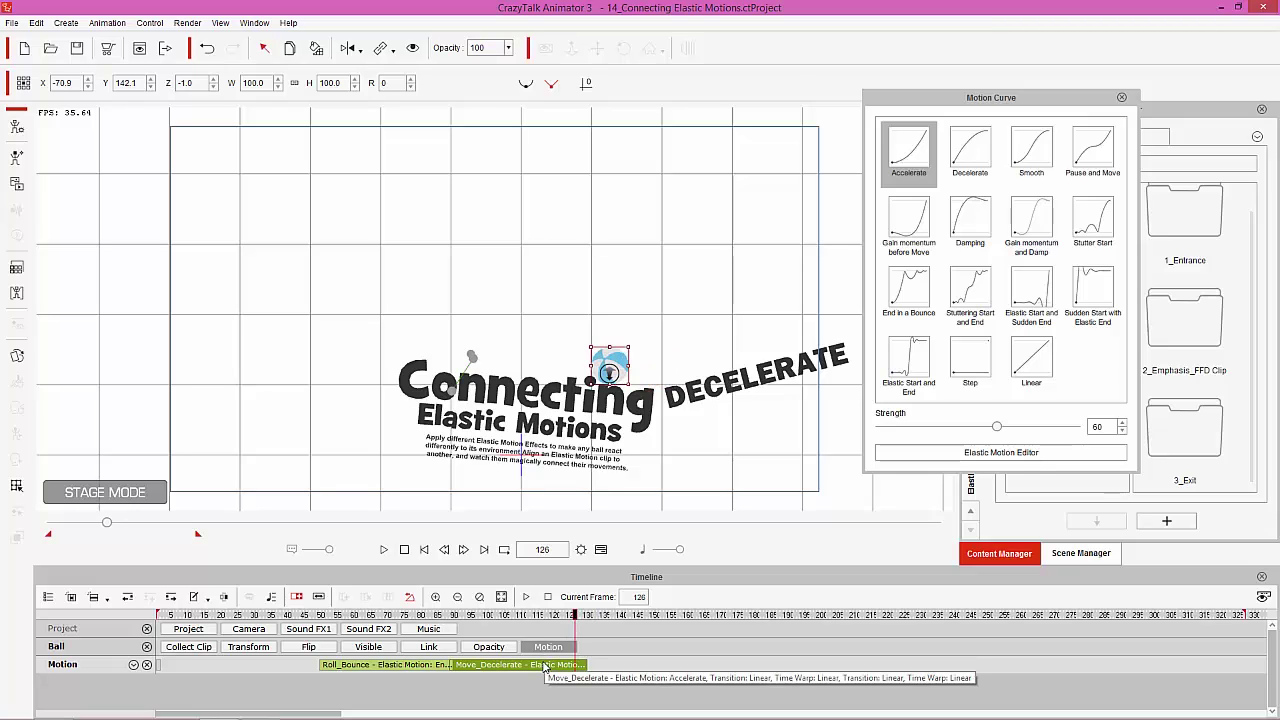
Copy the Move_Decelerate clip and paste it at frame 130, directly behind the original
click(537, 668)
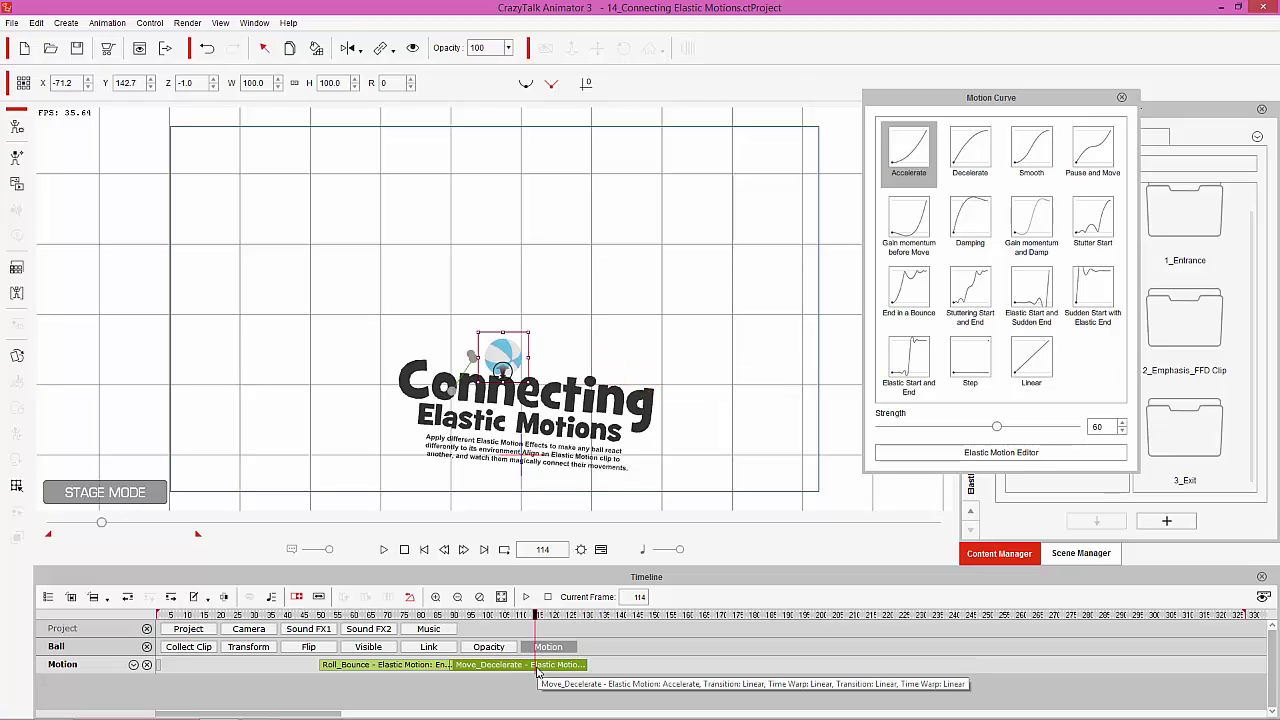
right_click(538, 668)
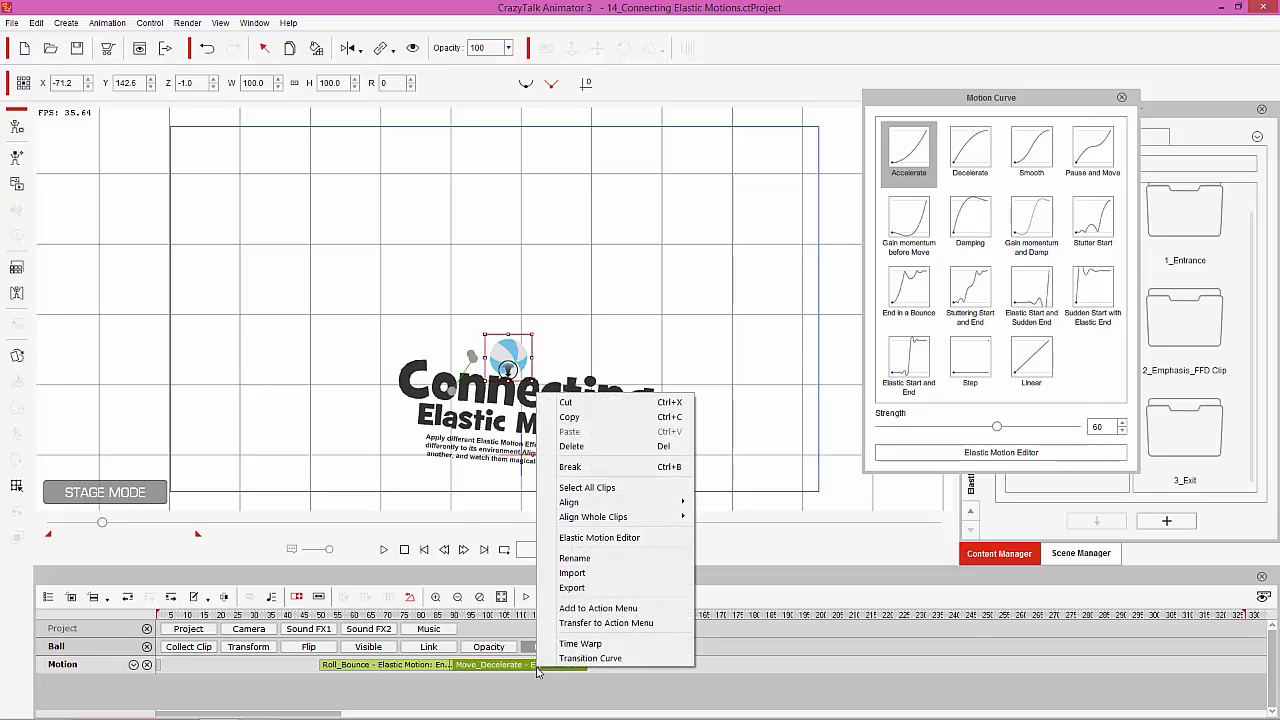
click(592, 425)
drag(584, 617, 589, 617)
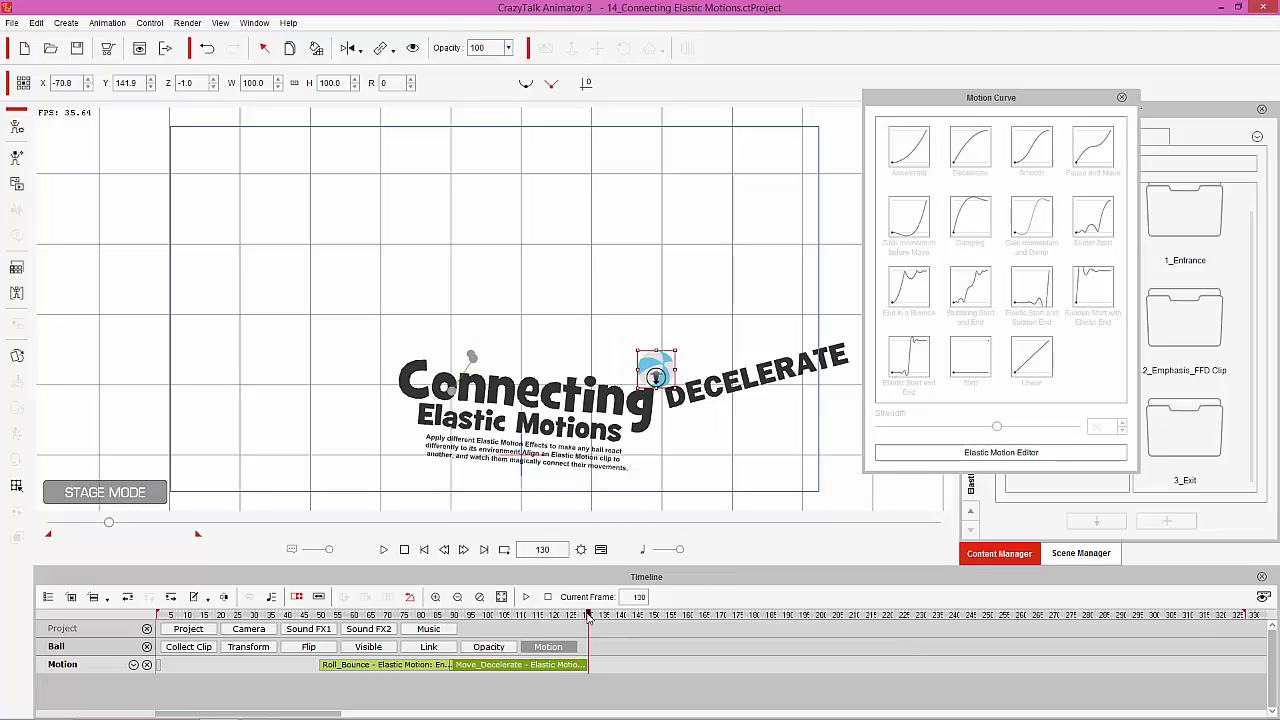
key(ctrl+v)
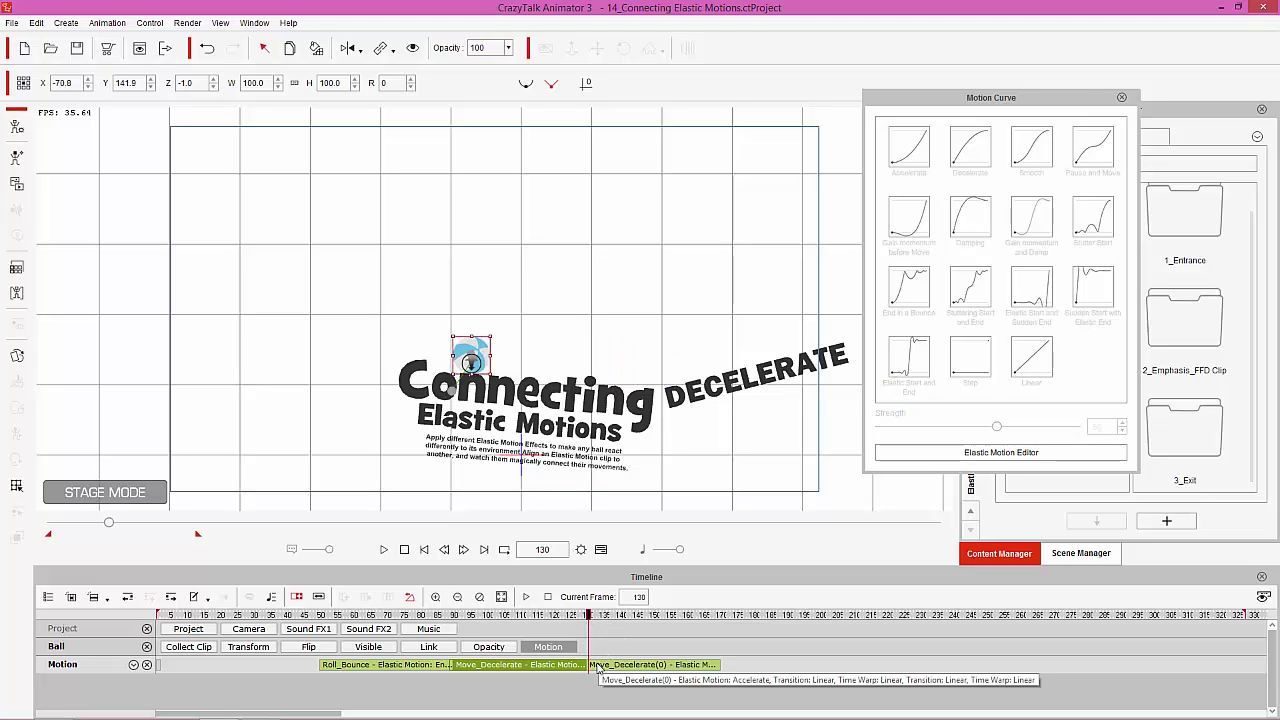
Align the pasted Move_Decelerate clip to the end of the preceding clip and scrub to frame 169 to check it
mouse_move(590, 617)
mouse_down()
mouse_move(575, 617)
mouse_move(612, 617)
mouse_up()
click(651, 616)
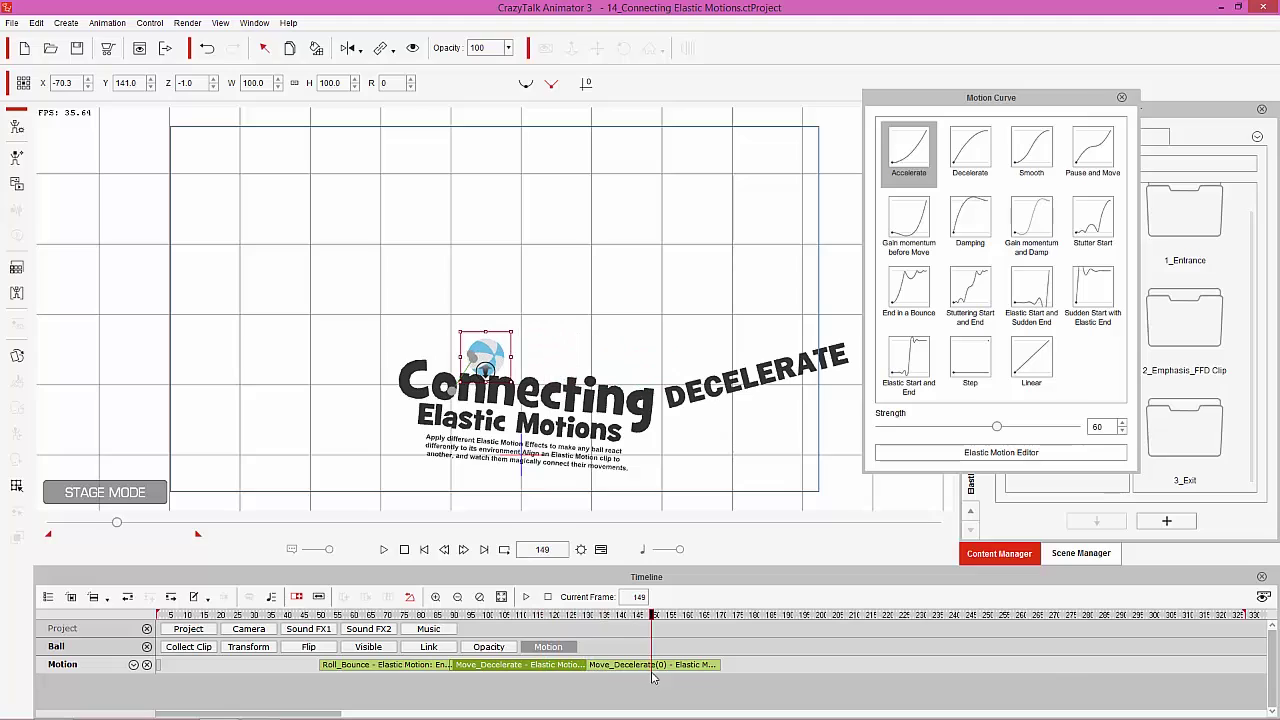
right_click(651, 668)
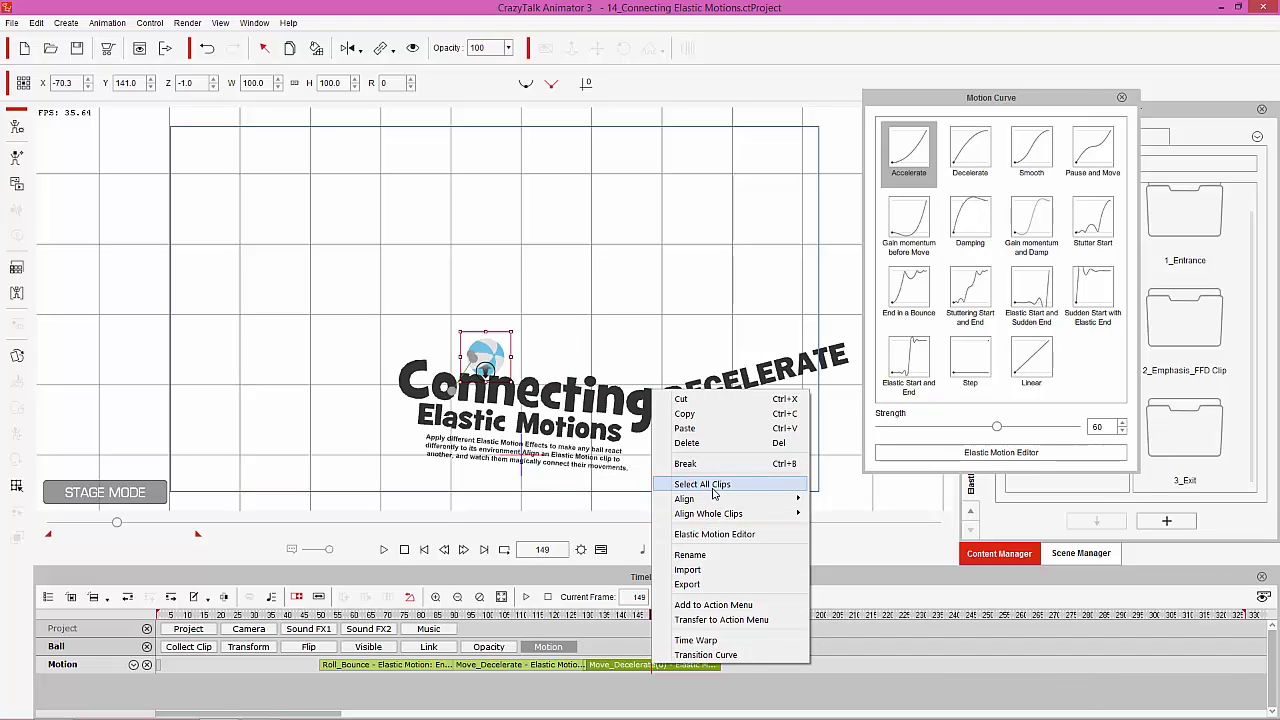
mouse_move(787, 500)
click(830, 503)
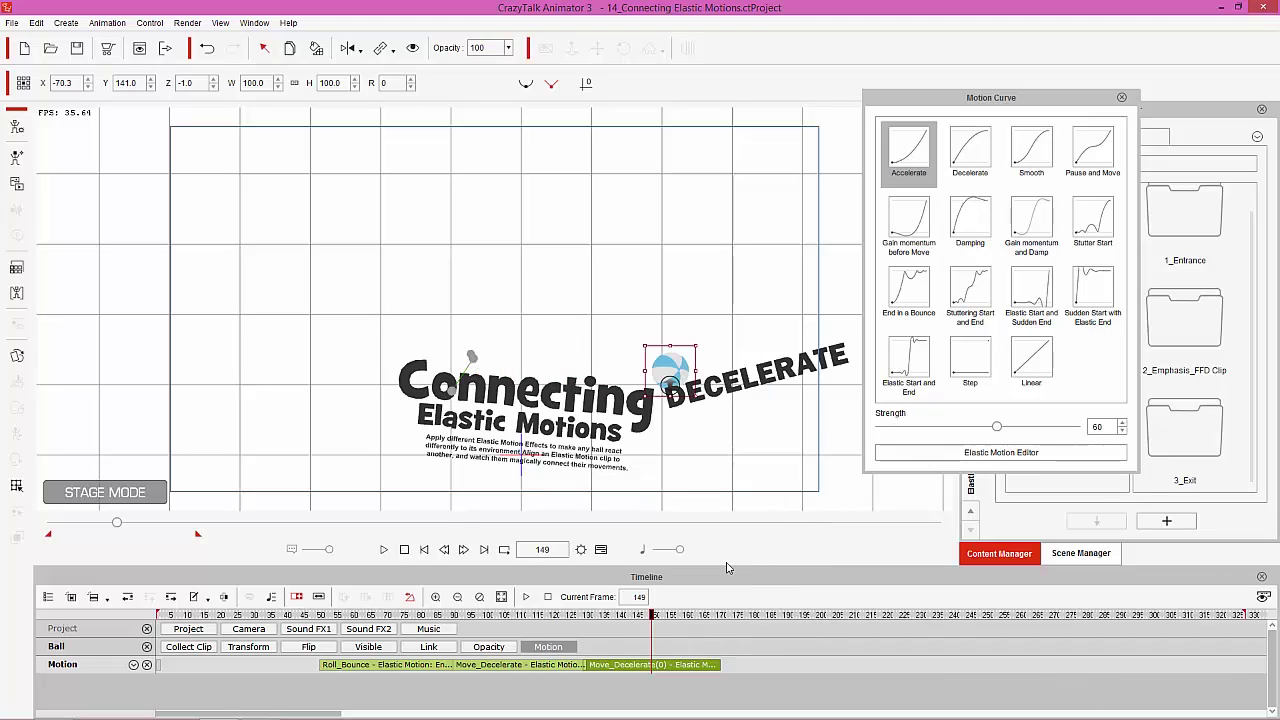
drag(580, 616, 720, 617)
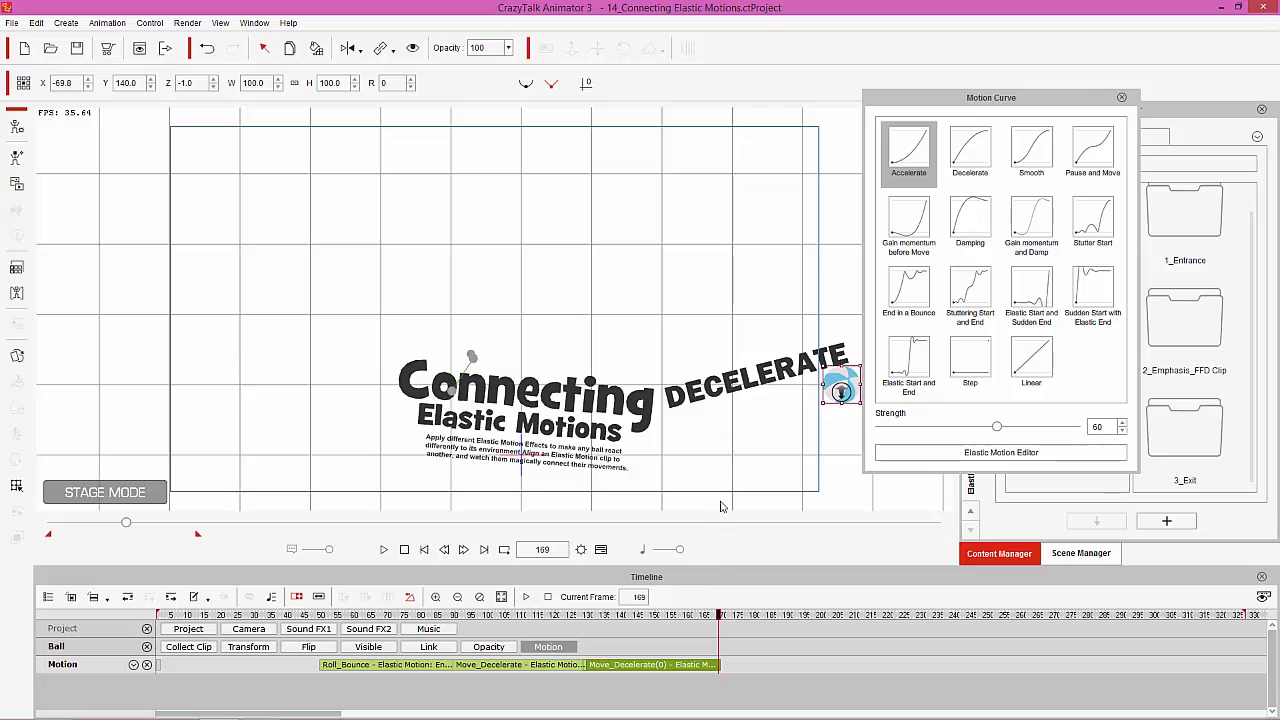
Try moving the ball above the word DECELERATE directly on the stage at frame 169, check its Transform track, and undo the move
drag(793, 474, 677, 508)
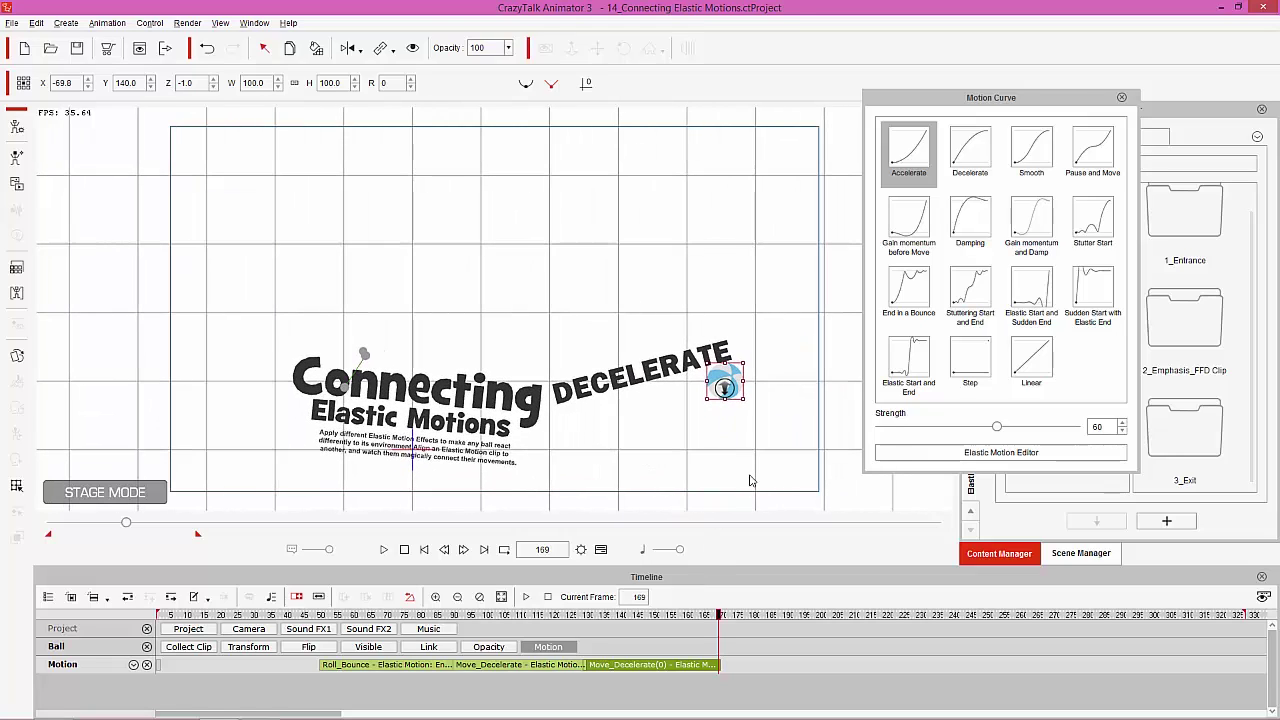
click(991, 452)
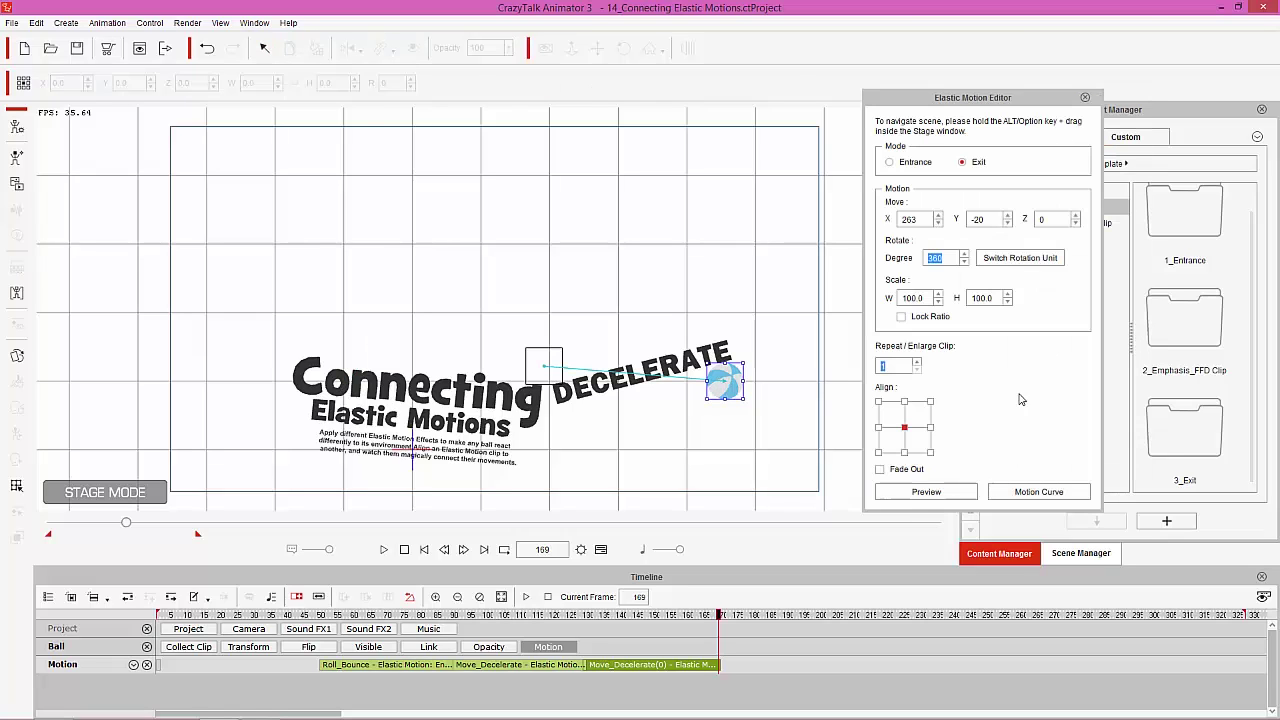
click(1039, 491)
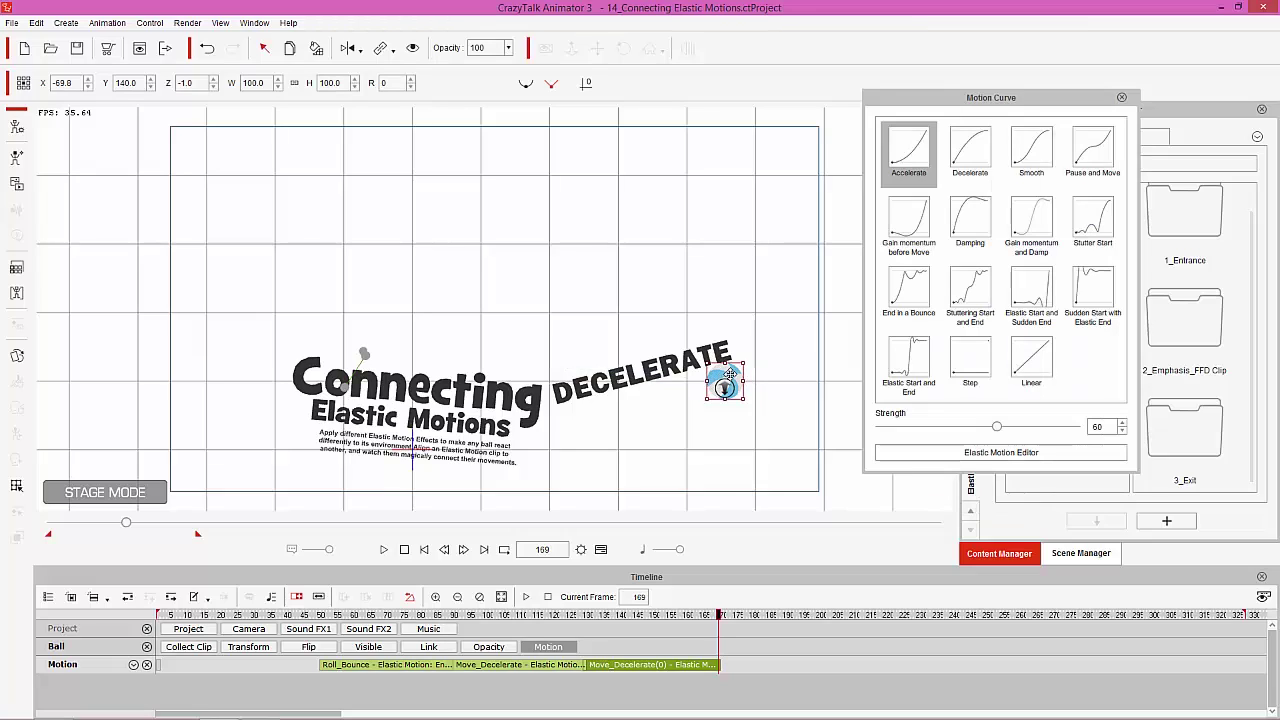
drag(732, 371, 709, 302)
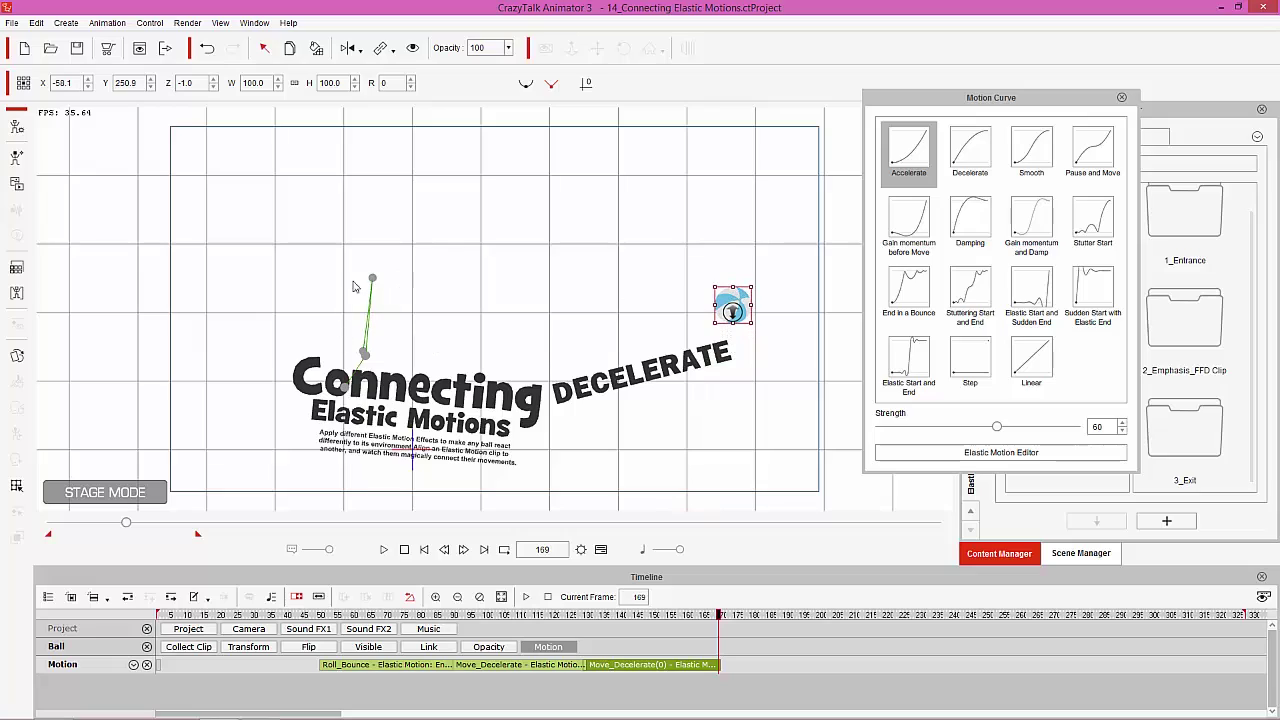
click(249, 647)
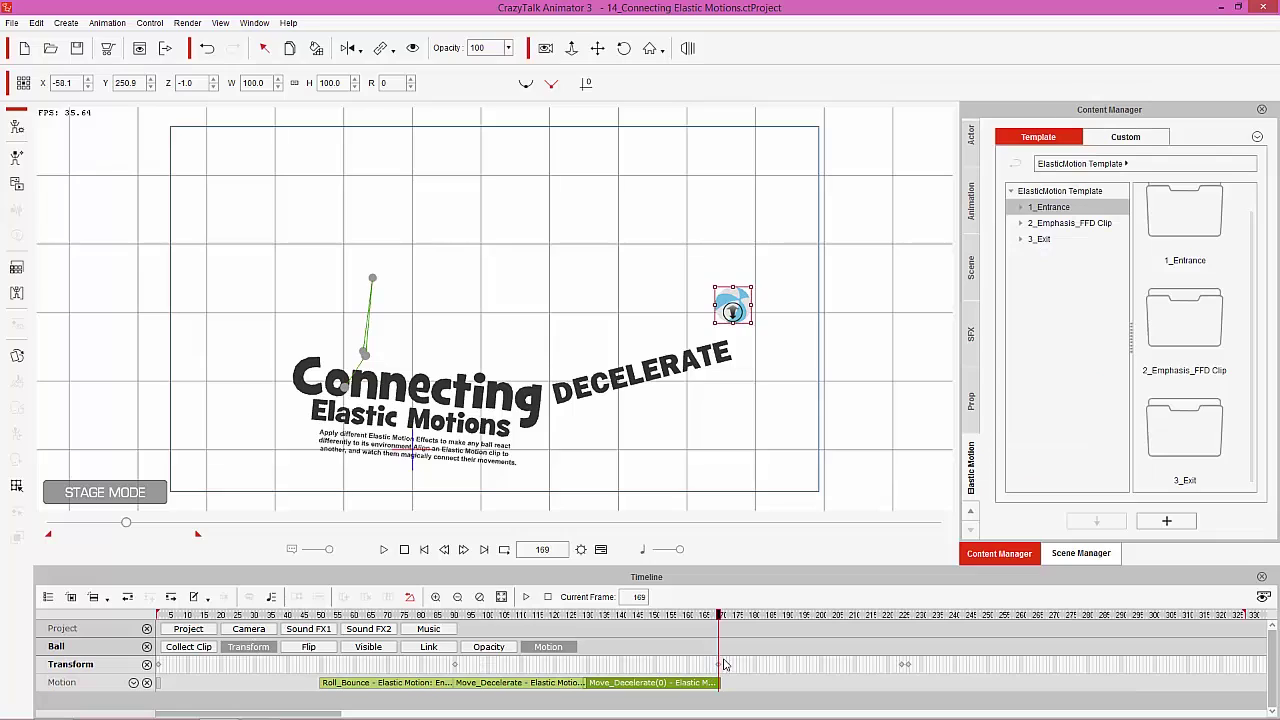
drag(659, 619, 627, 617)
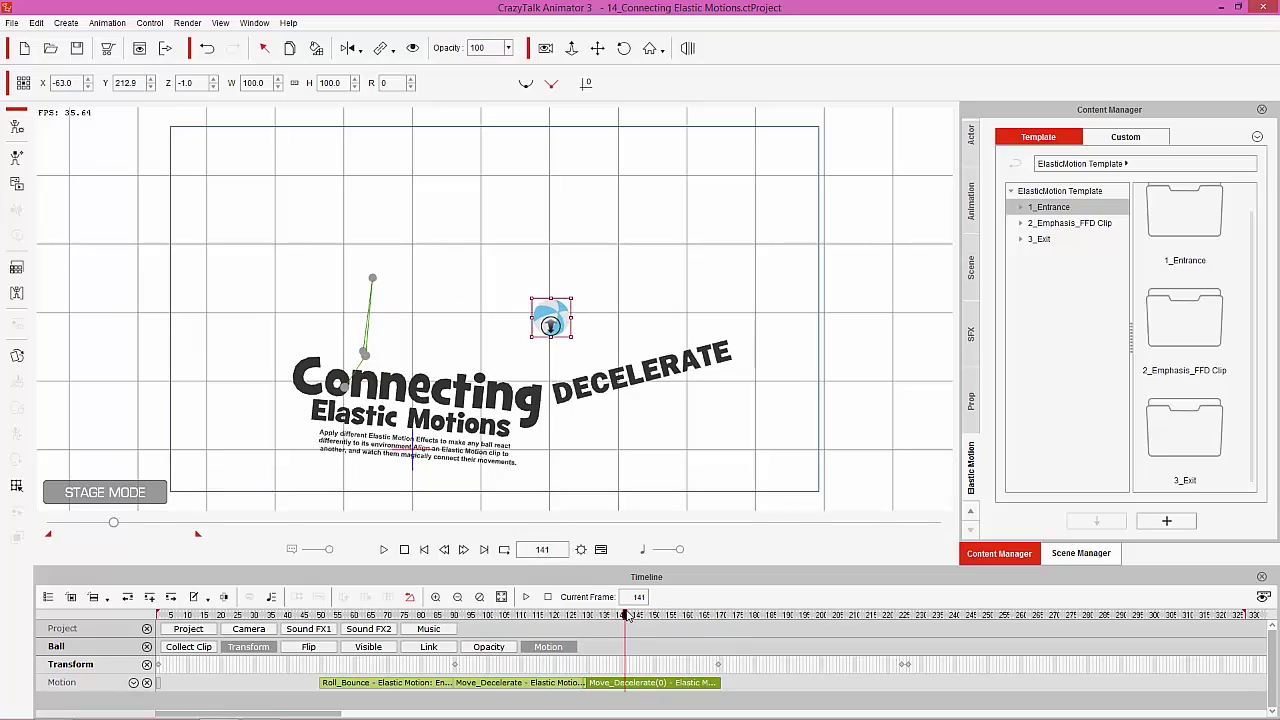
key(ctrl+z)
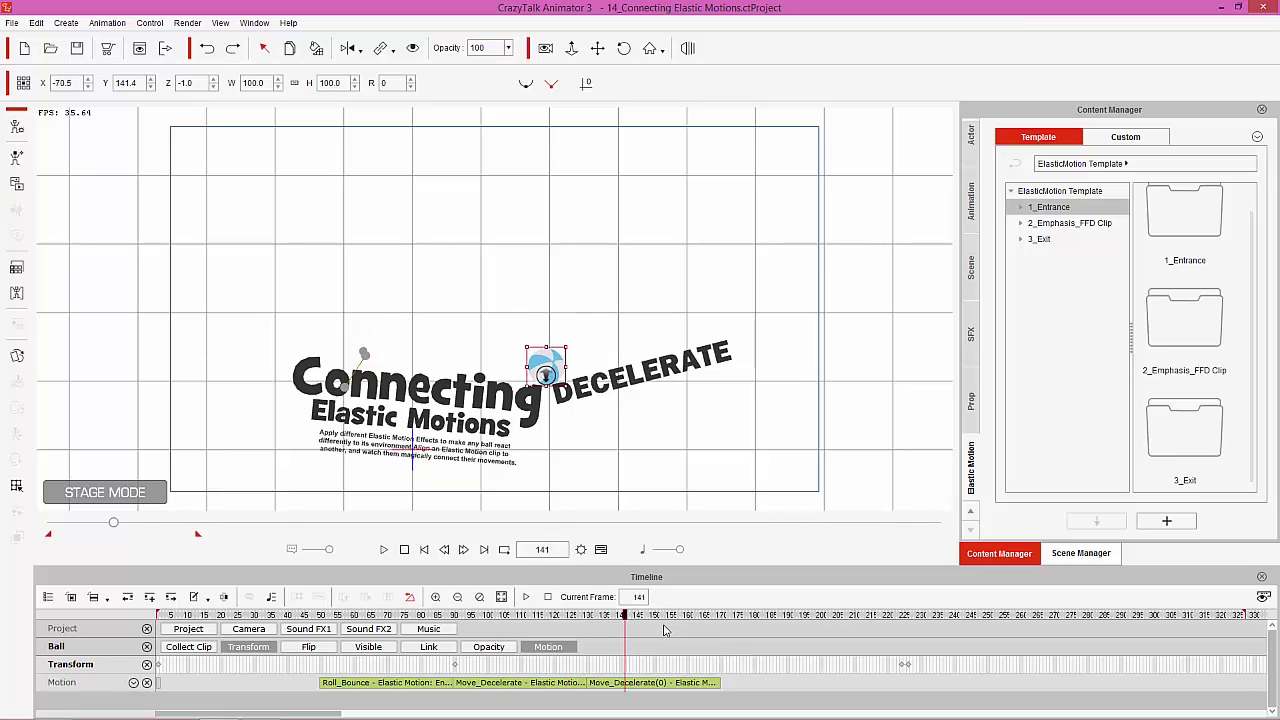
In the second Move_Decelerate clip's elastic motion, move the end position above the end of DECELERATE, about X 297, Y 77, and check the motion
double_click(645, 683)
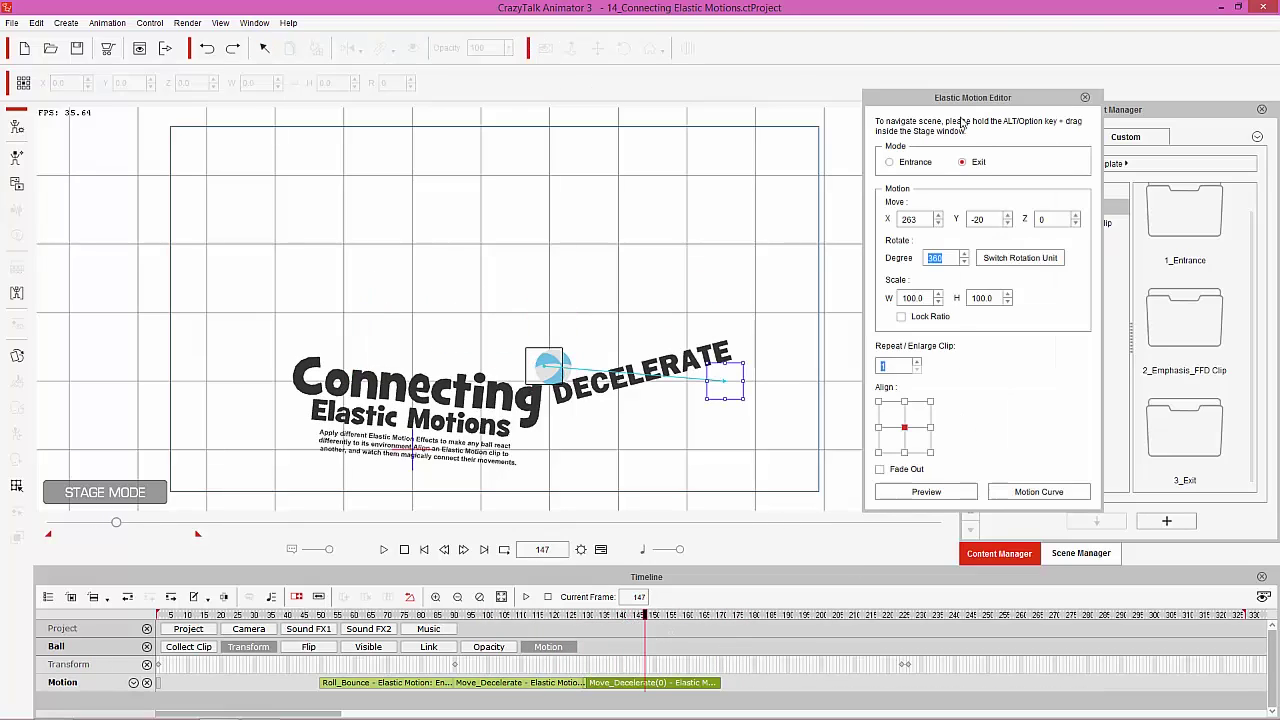
drag(661, 627, 716, 614)
drag(716, 386, 740, 321)
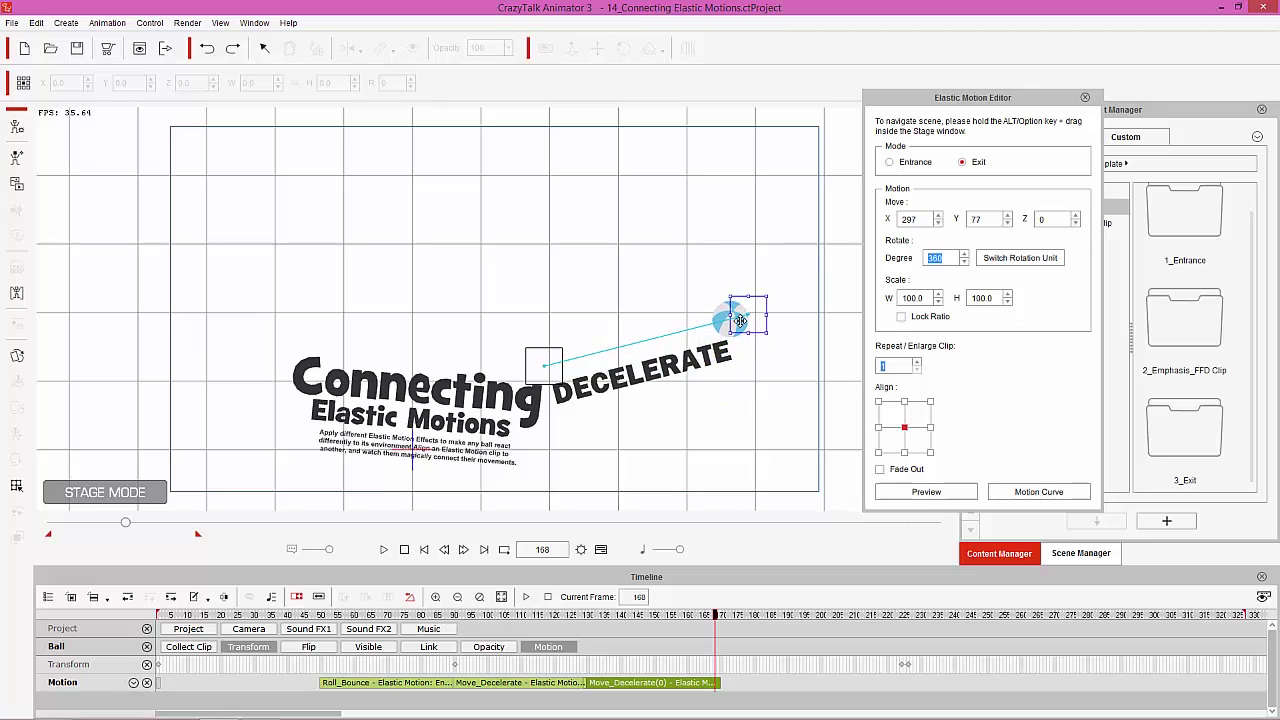
mouse_move(605, 615)
mouse_down()
mouse_move(722, 612)
mouse_move(612, 606)
mouse_up()
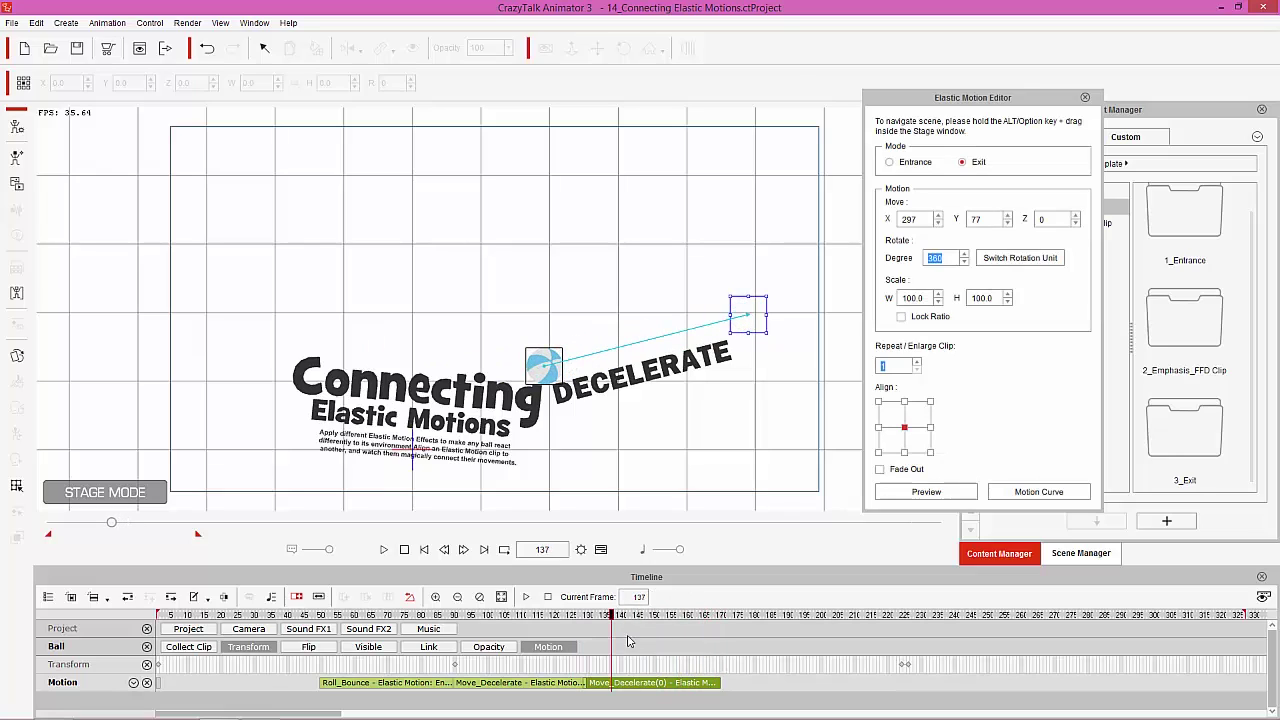
Change the second Move_Decelerate clip's motion curve to Decelerate
click(660, 683)
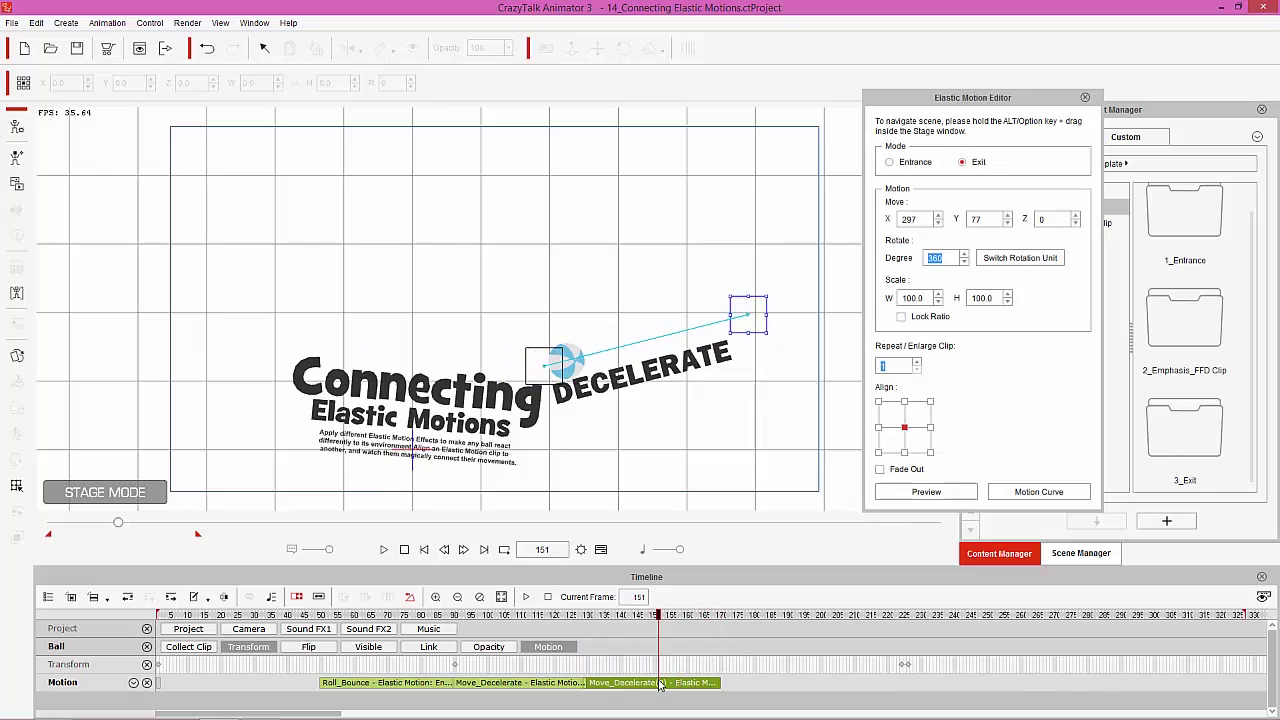
click(1030, 490)
click(975, 148)
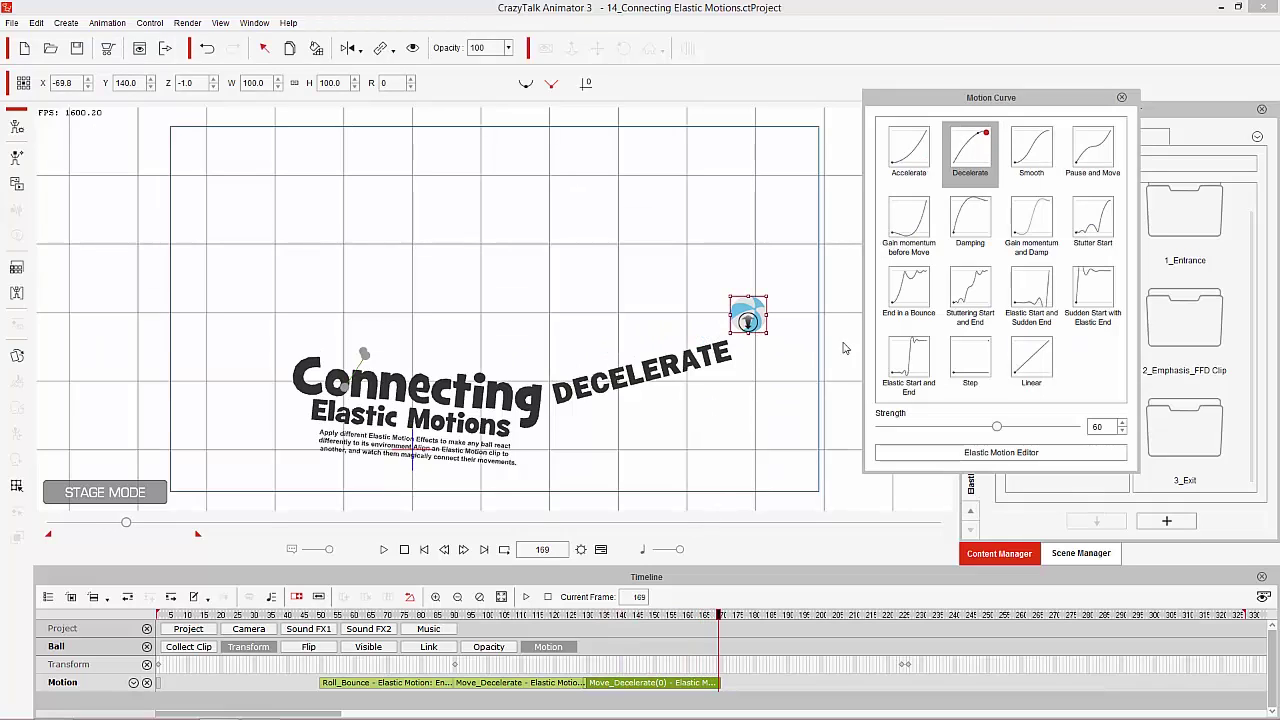
Adjust the second Move_Decelerate clip's end position to about X 270, Y 74, and preview the connected motions from frame 37
click(1010, 452)
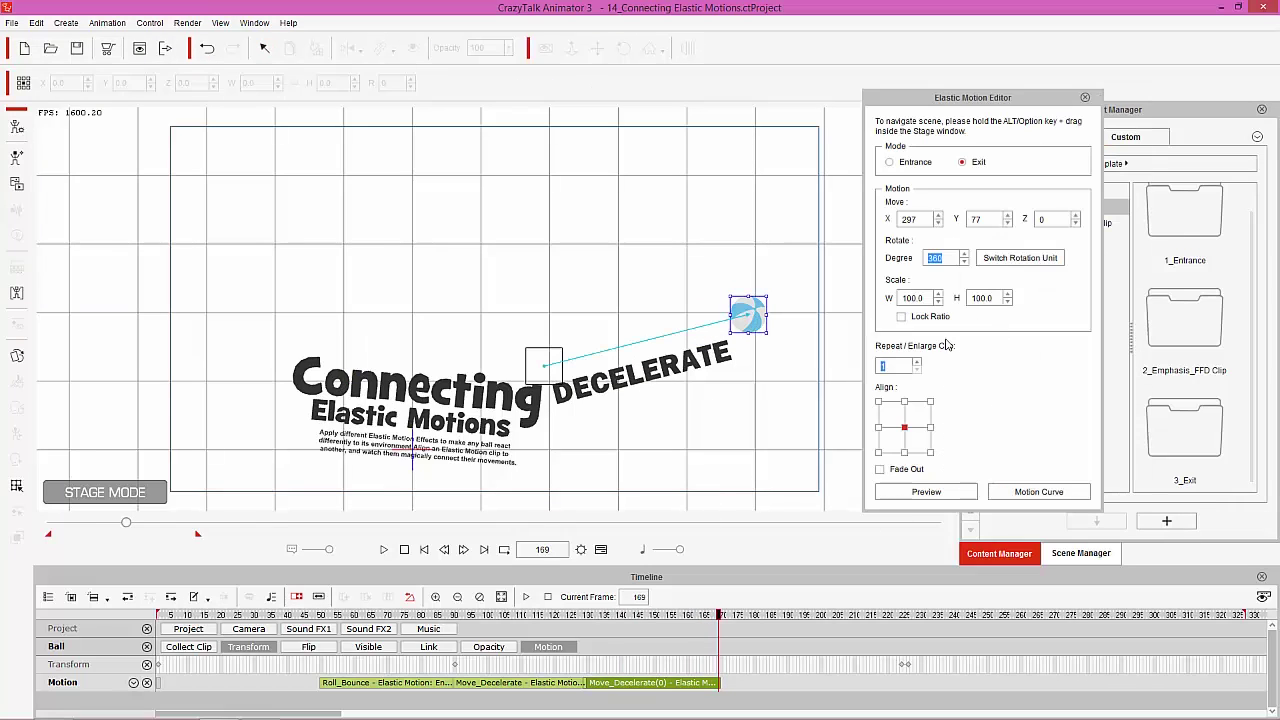
drag(753, 316, 734, 319)
drag(586, 621, 484, 616)
click(953, 492)
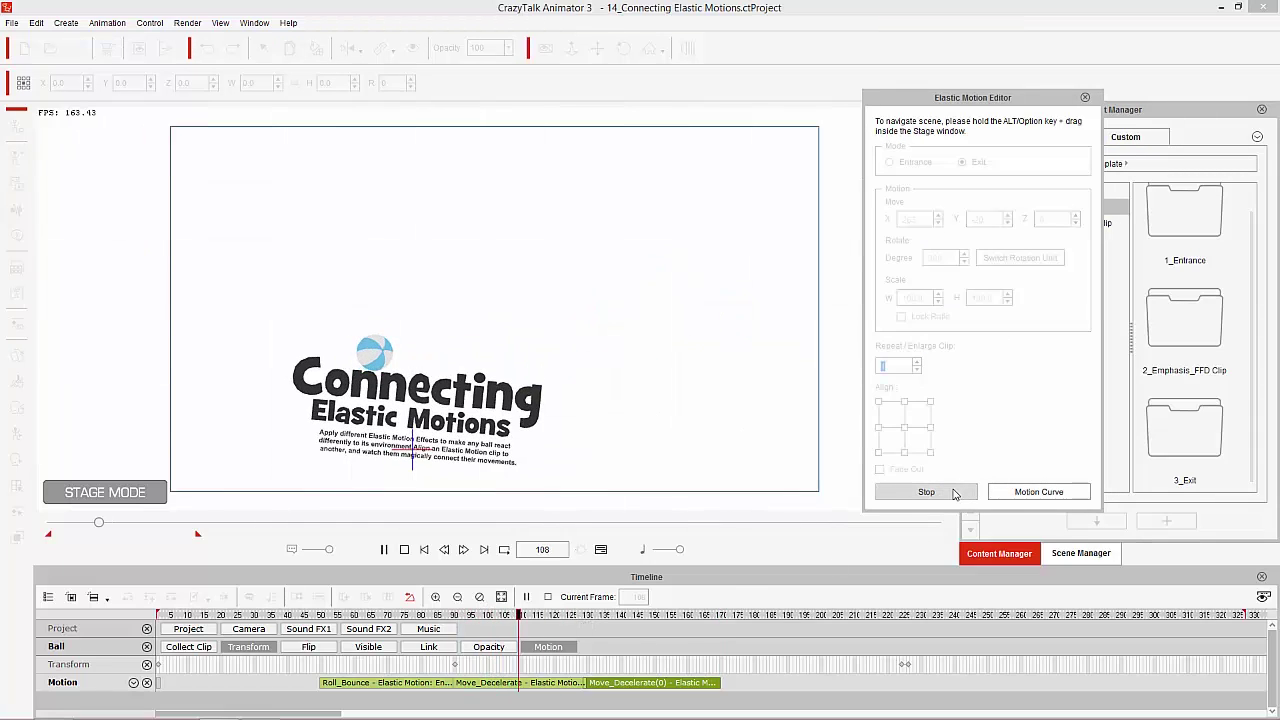
click(928, 492)
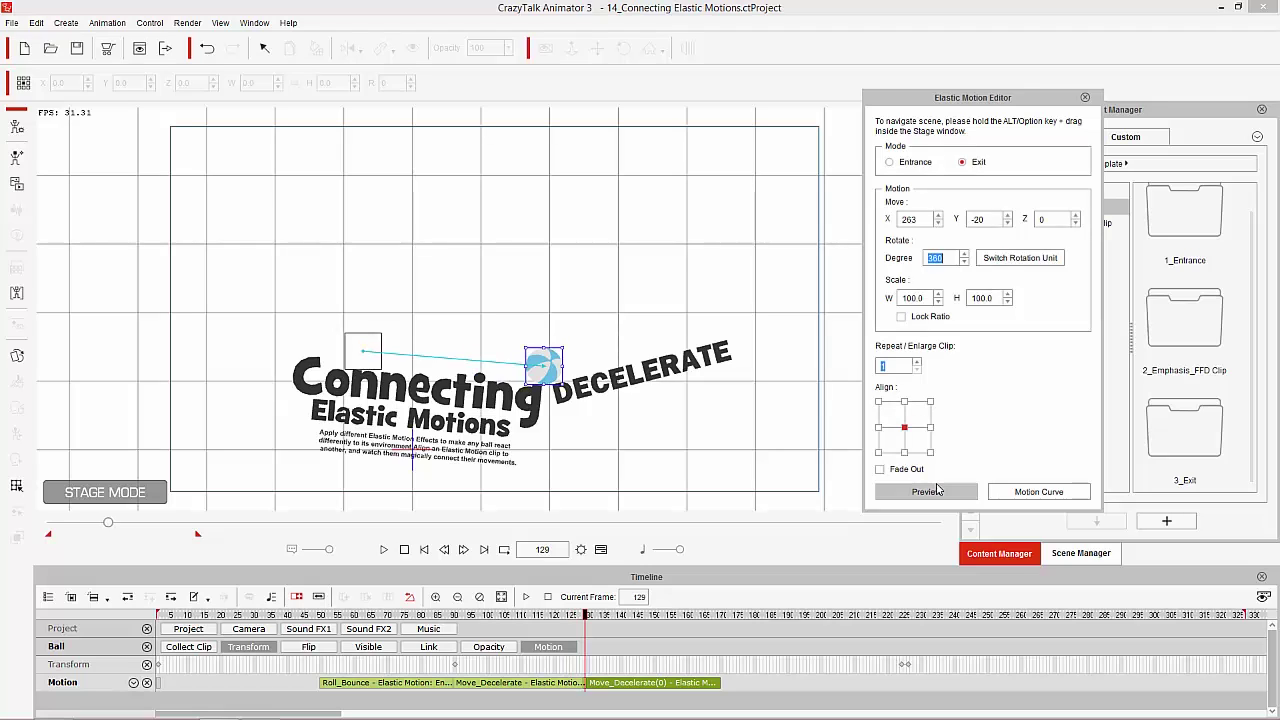
click(636, 616)
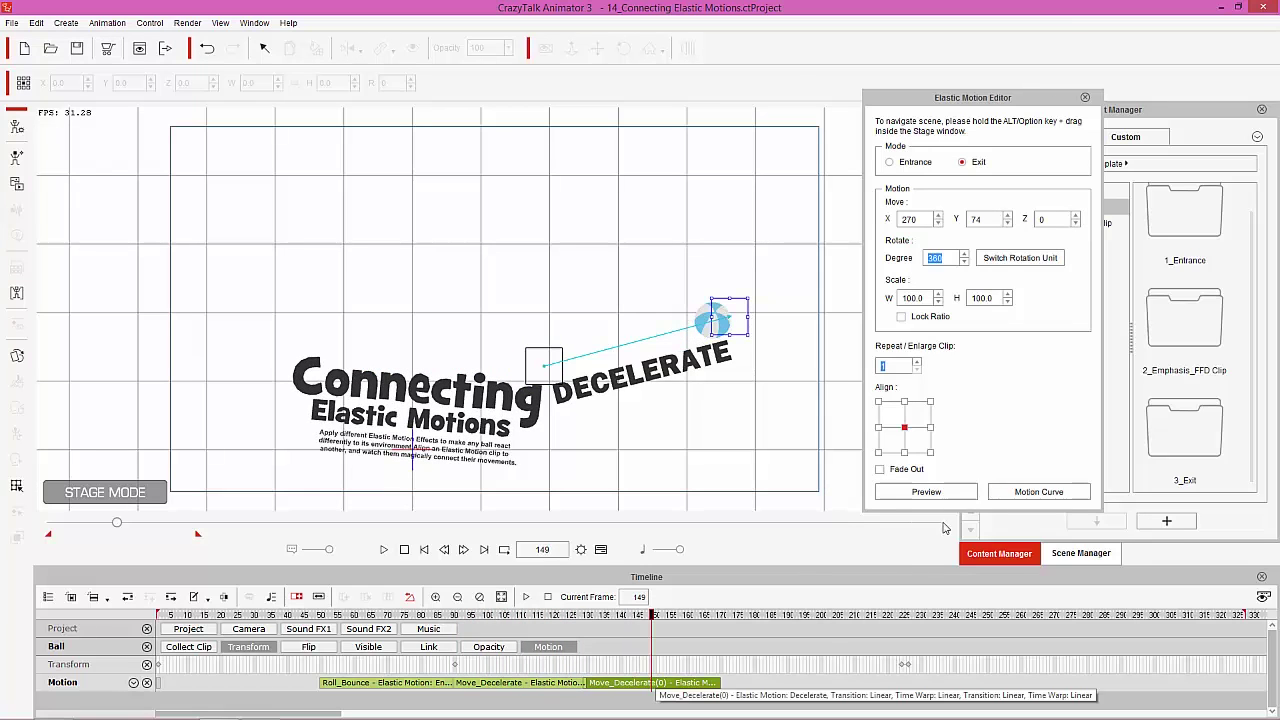
click(930, 492)
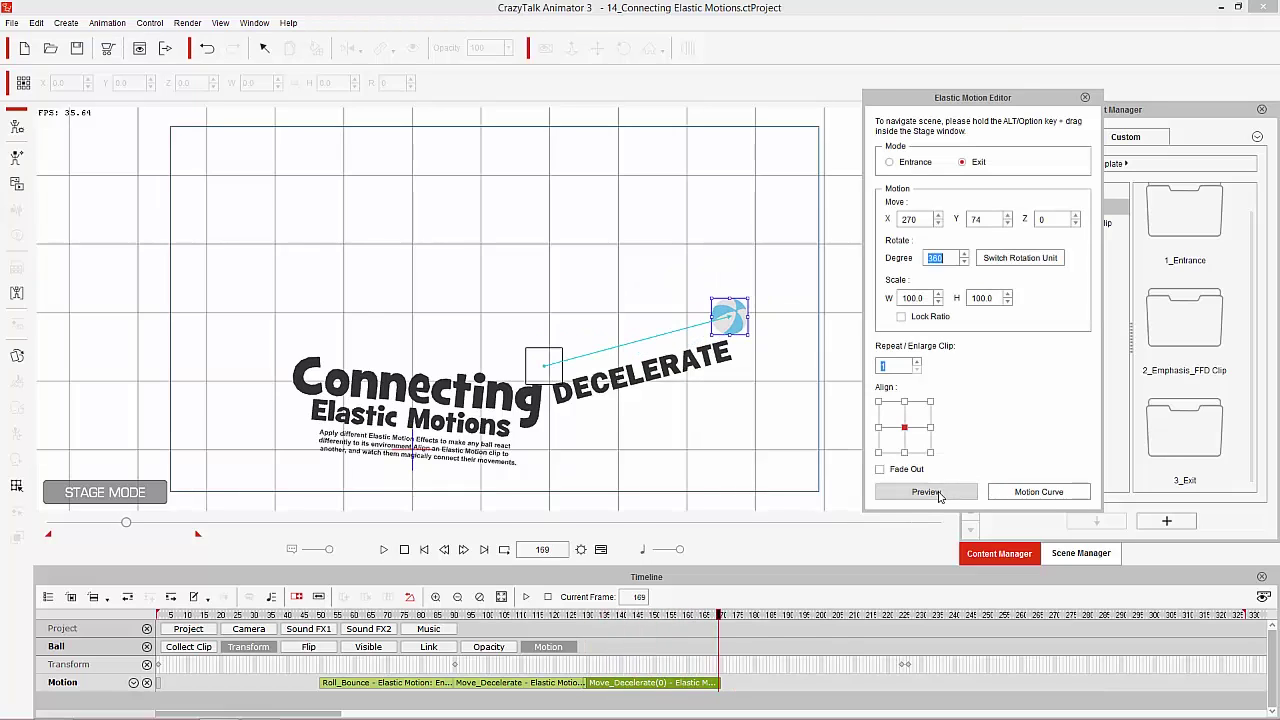
drag(387, 616, 278, 616)
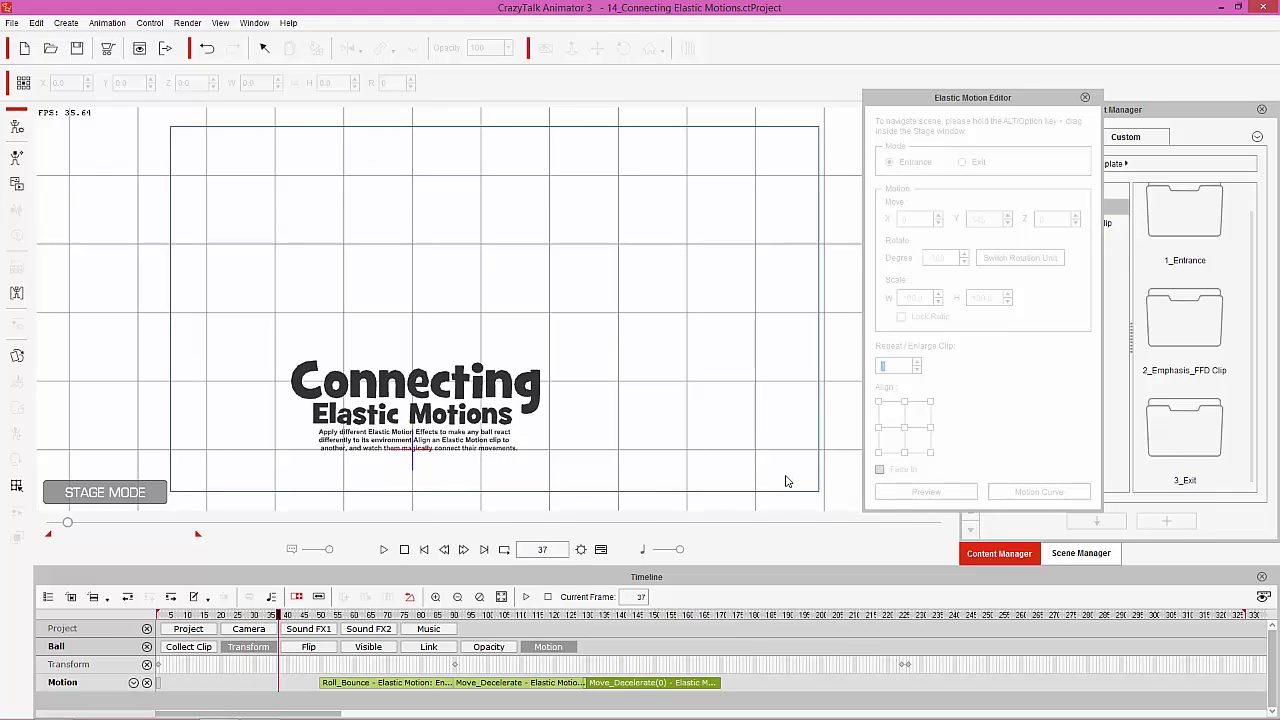
key(space)
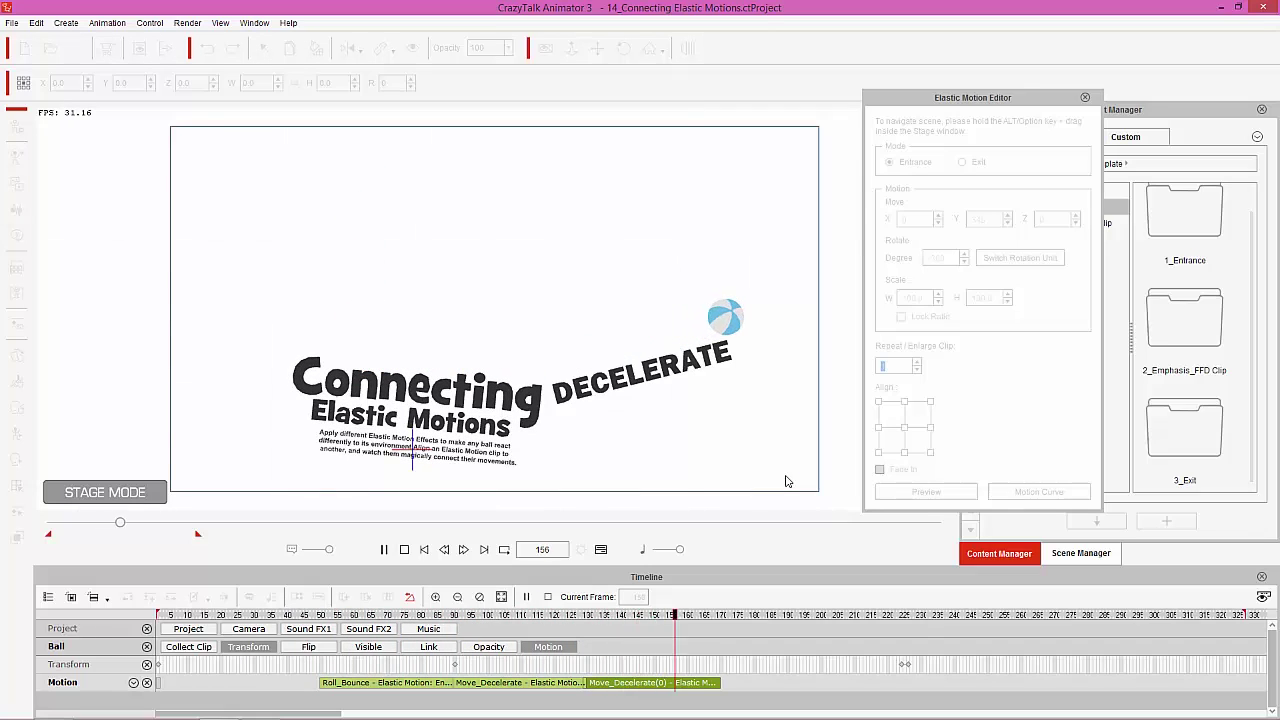
key(space)
Copy the Roll_Bounce clip and paste it at frame 170, after the second Move_Decelerate clip
drag(707, 622, 722, 617)
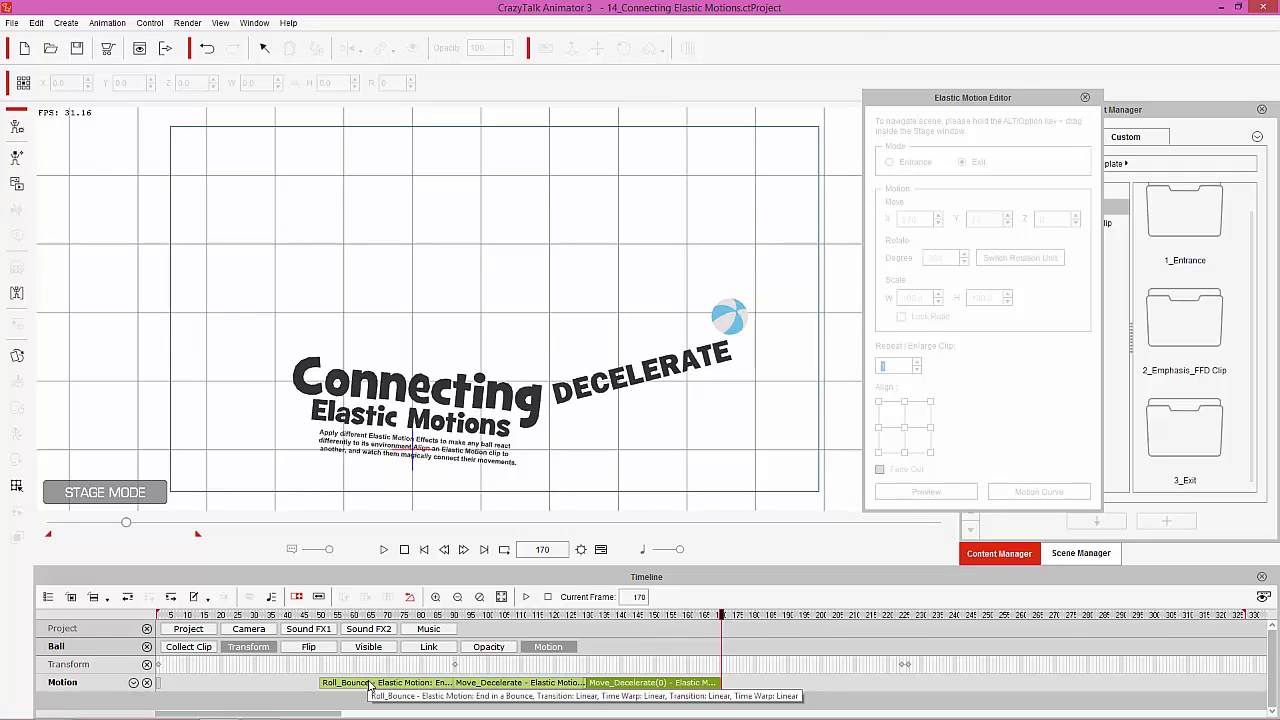
click(368, 683)
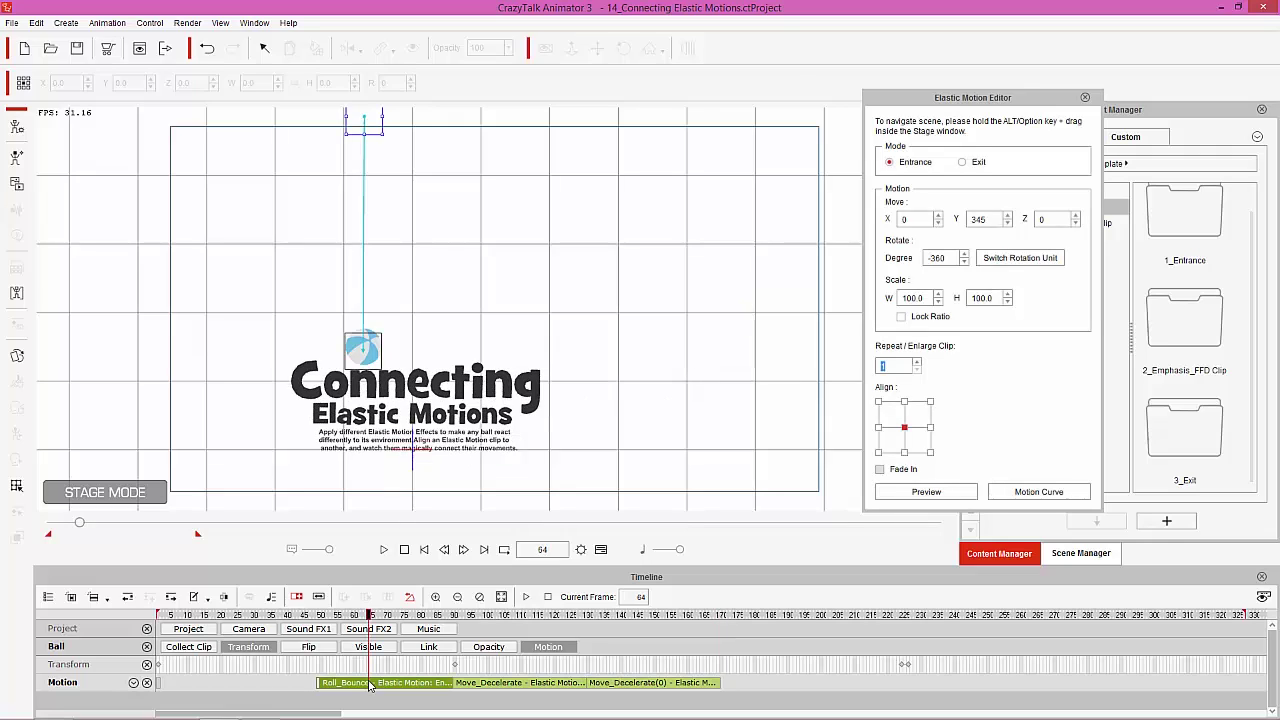
click(724, 617)
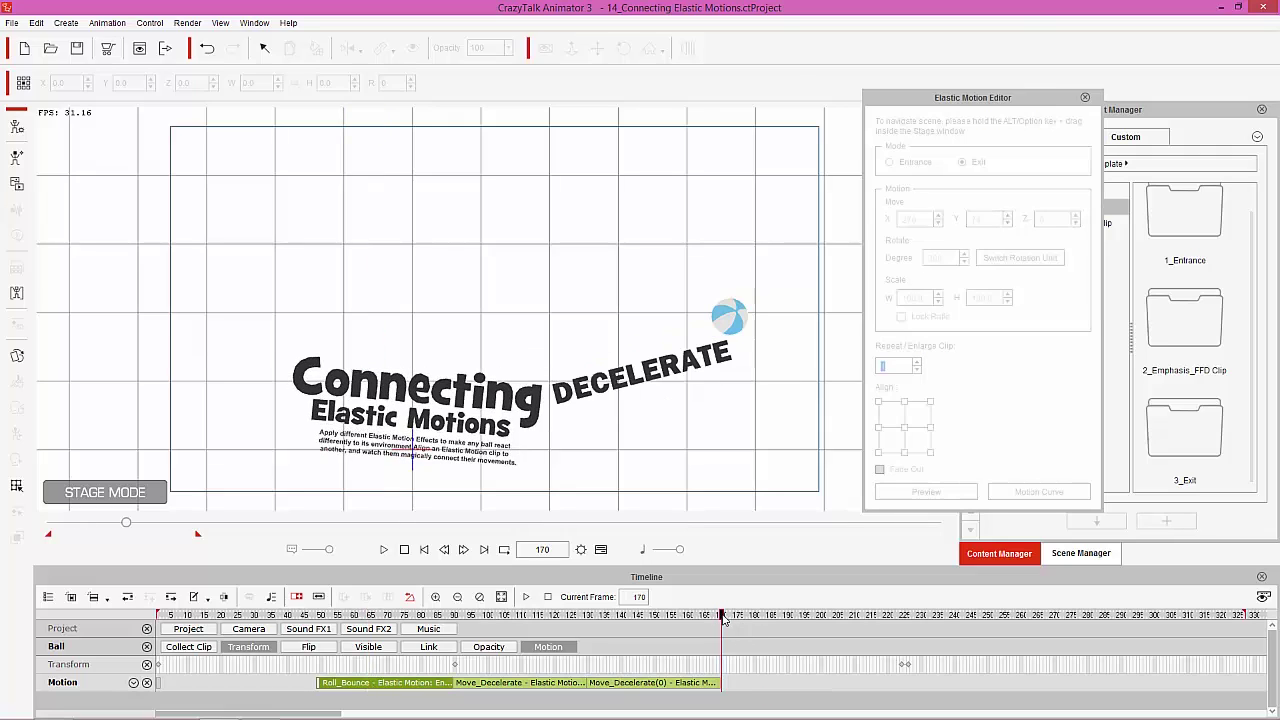
click(735, 617)
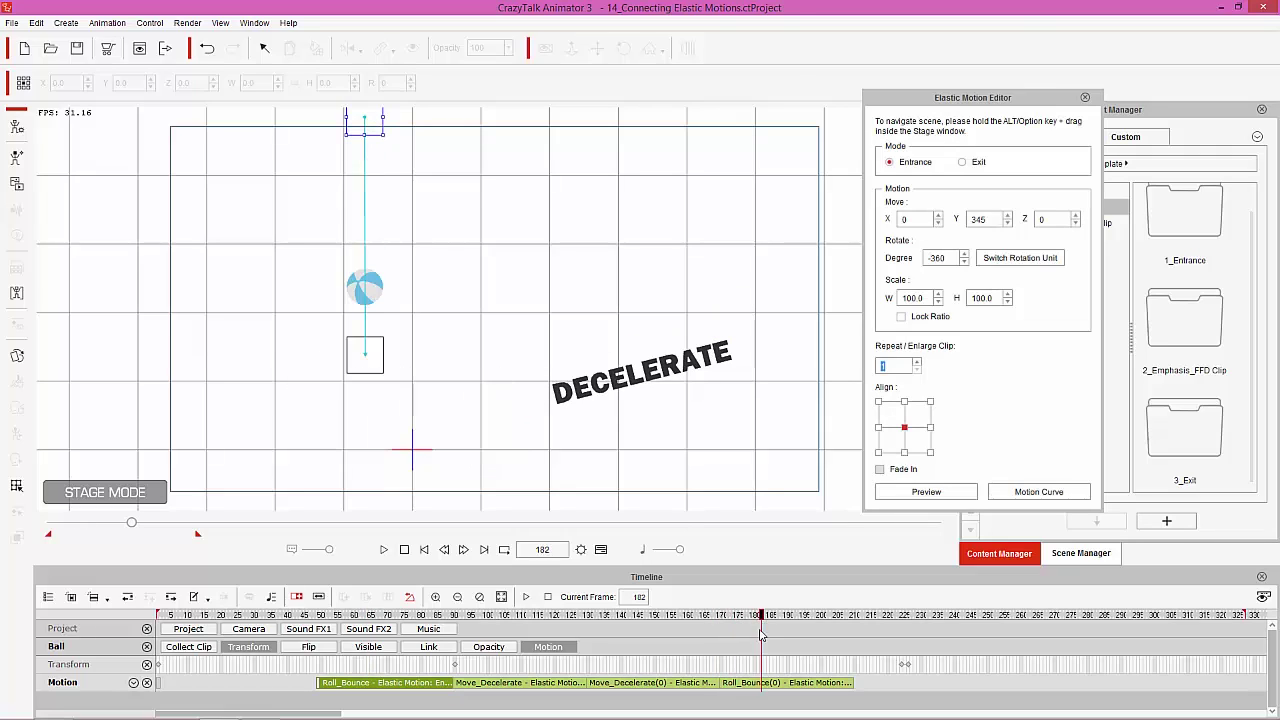
Align the pasted Roll_Bounce clip to the end of the preceding clip and scrub to frame 207 to check the ball's path
click(766, 683)
right_click(766, 683)
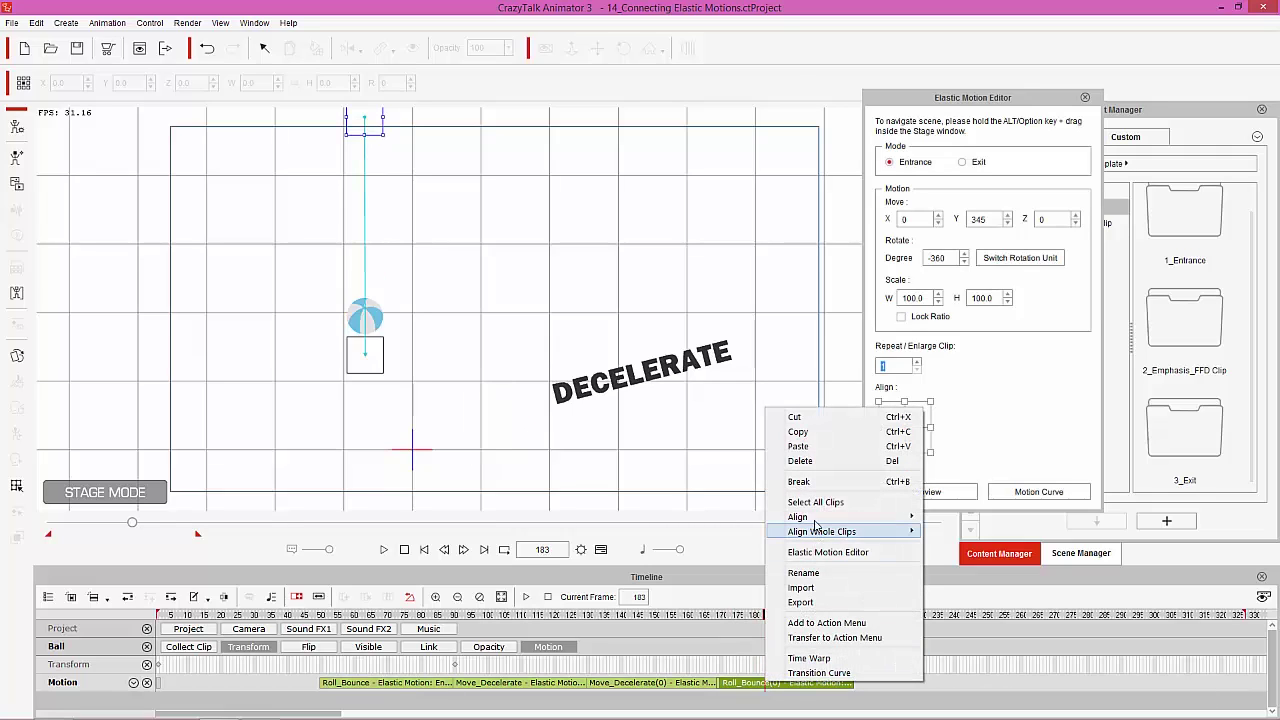
mouse_move(822, 520)
click(950, 519)
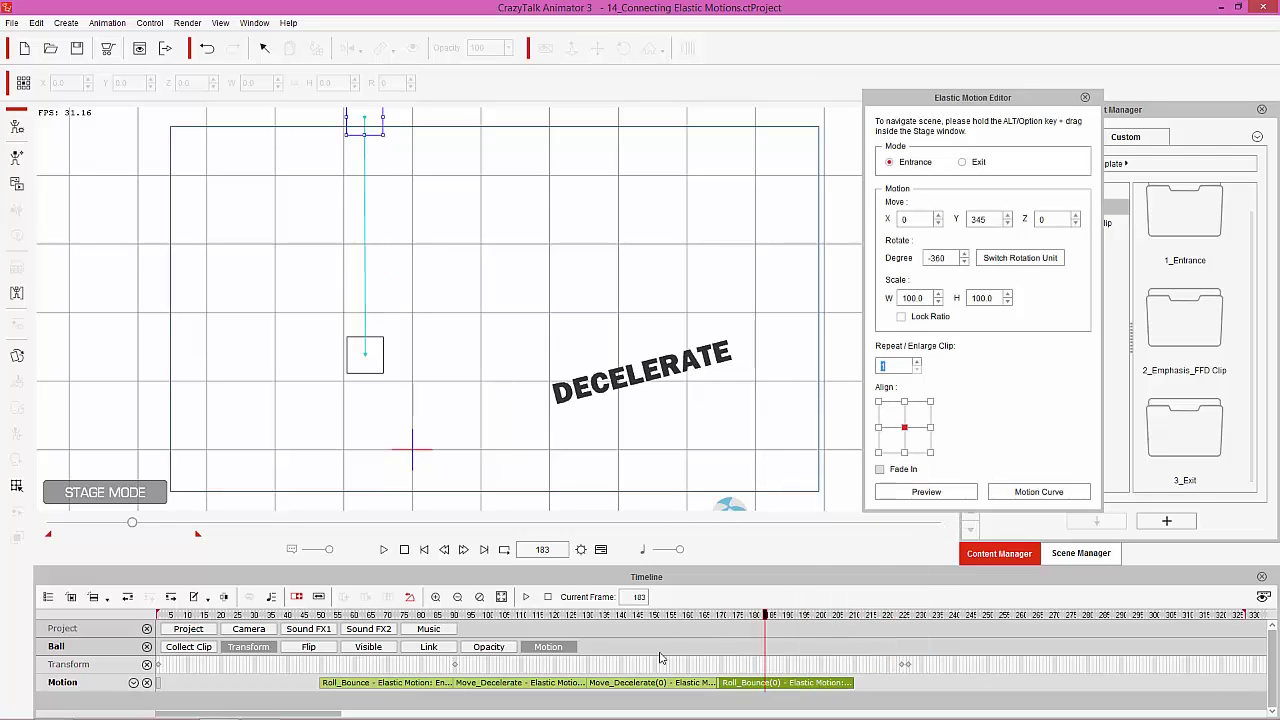
click(698, 616)
drag(715, 618, 760, 616)
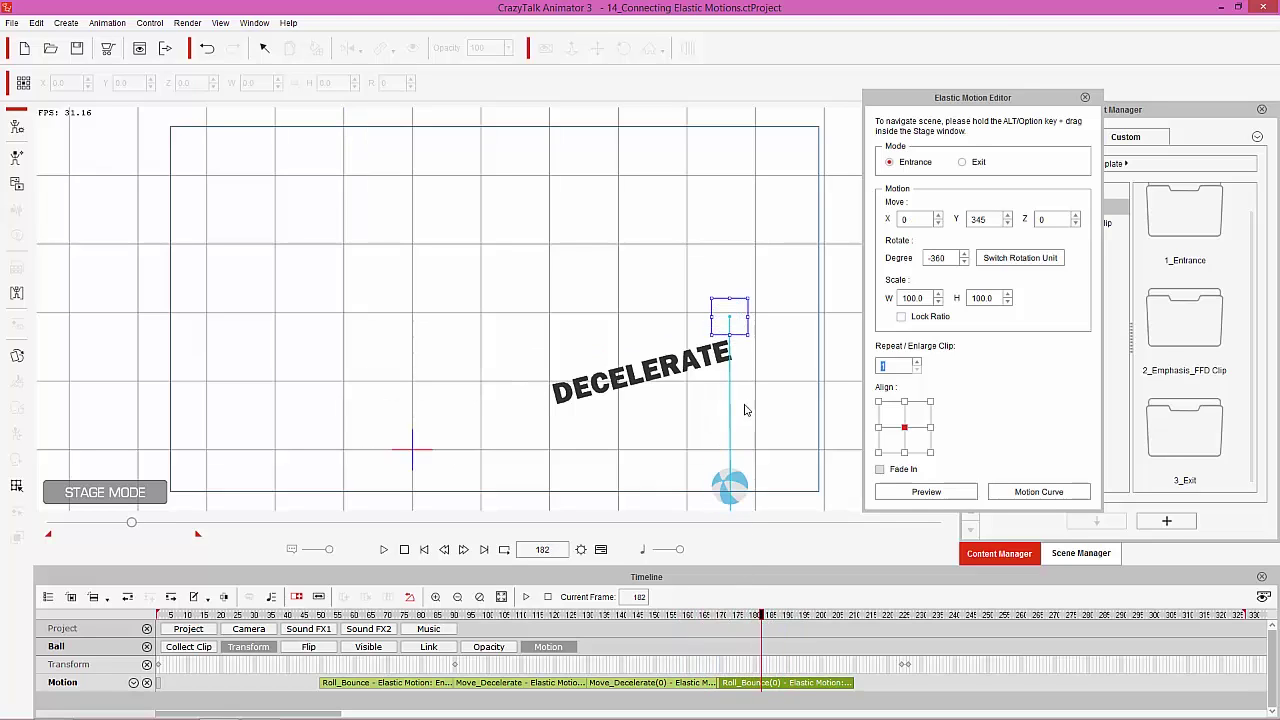
drag(798, 435, 650, 316)
drag(706, 616, 847, 625)
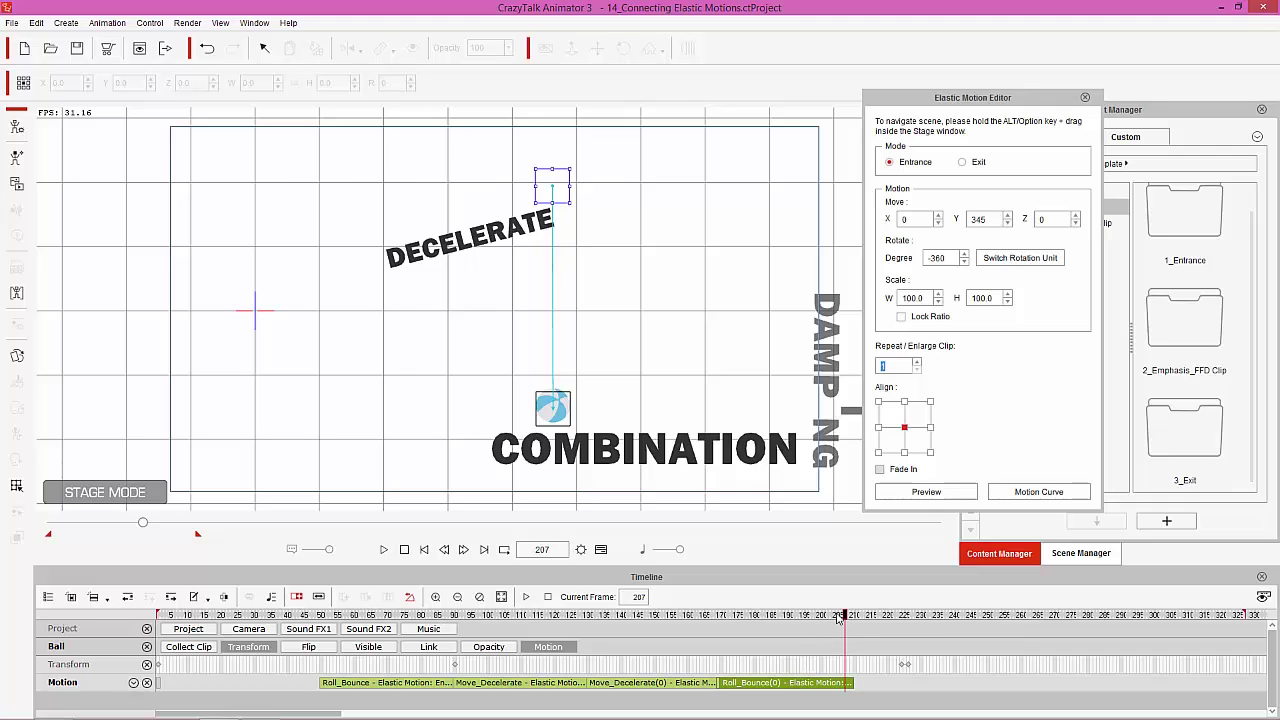
Add the Throw In motion from the 1_Entrance Elastic Clip templates to the ball at frame 210
mouse_move(836, 619)
mouse_down()
mouse_move(855, 617)
mouse_move(745, 617)
mouse_move(857, 626)
mouse_up()
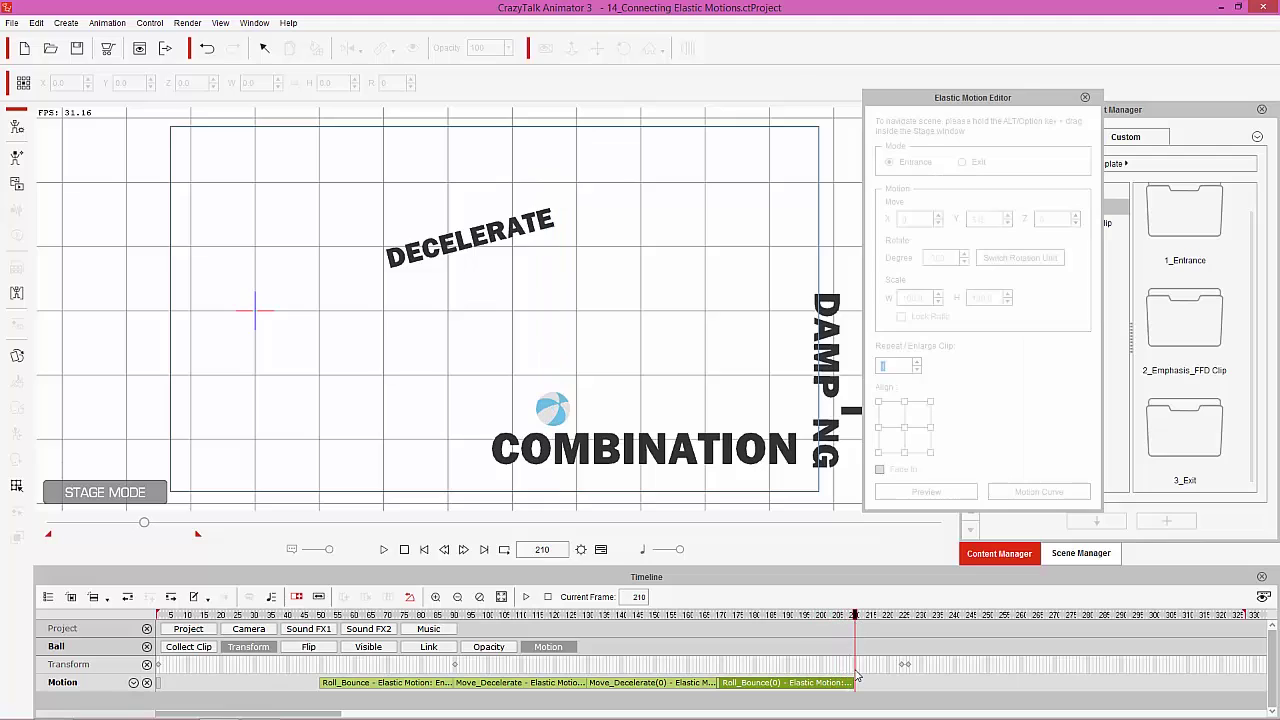
click(1086, 96)
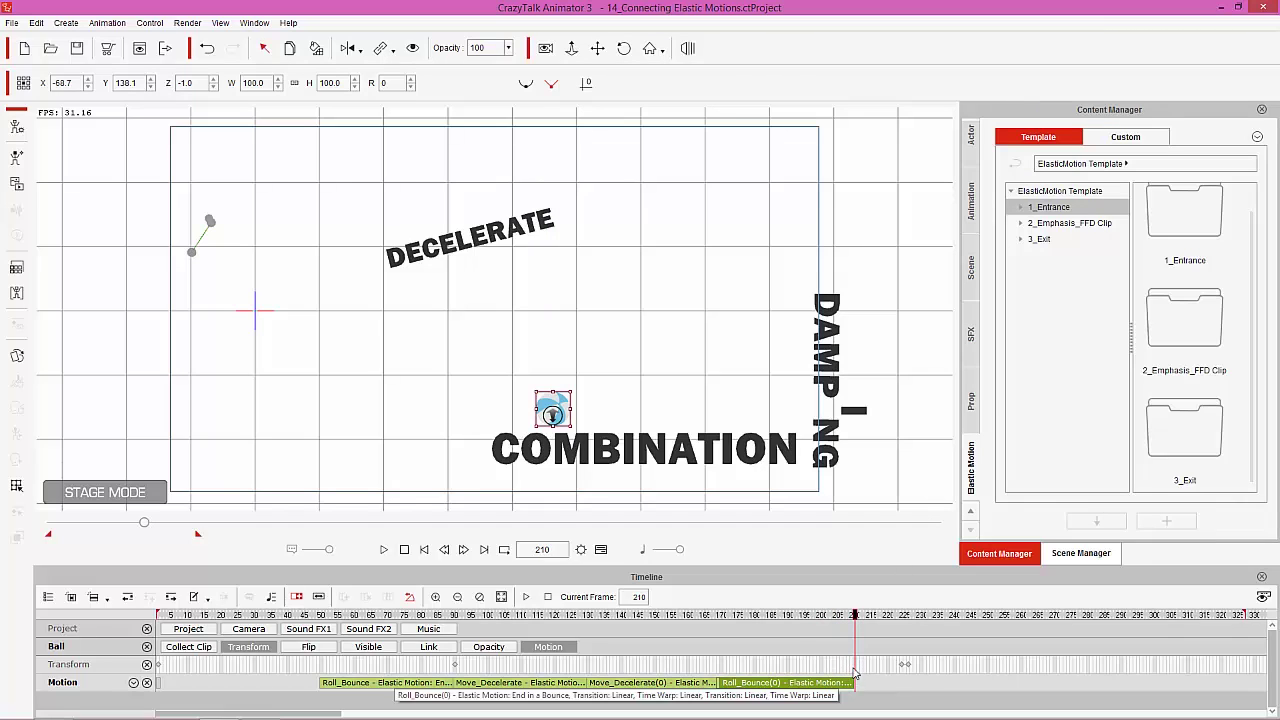
click(1058, 207)
click(1021, 207)
click(1058, 223)
scroll(1250, 285, up, 1)
scroll(1257, 312, down, 1)
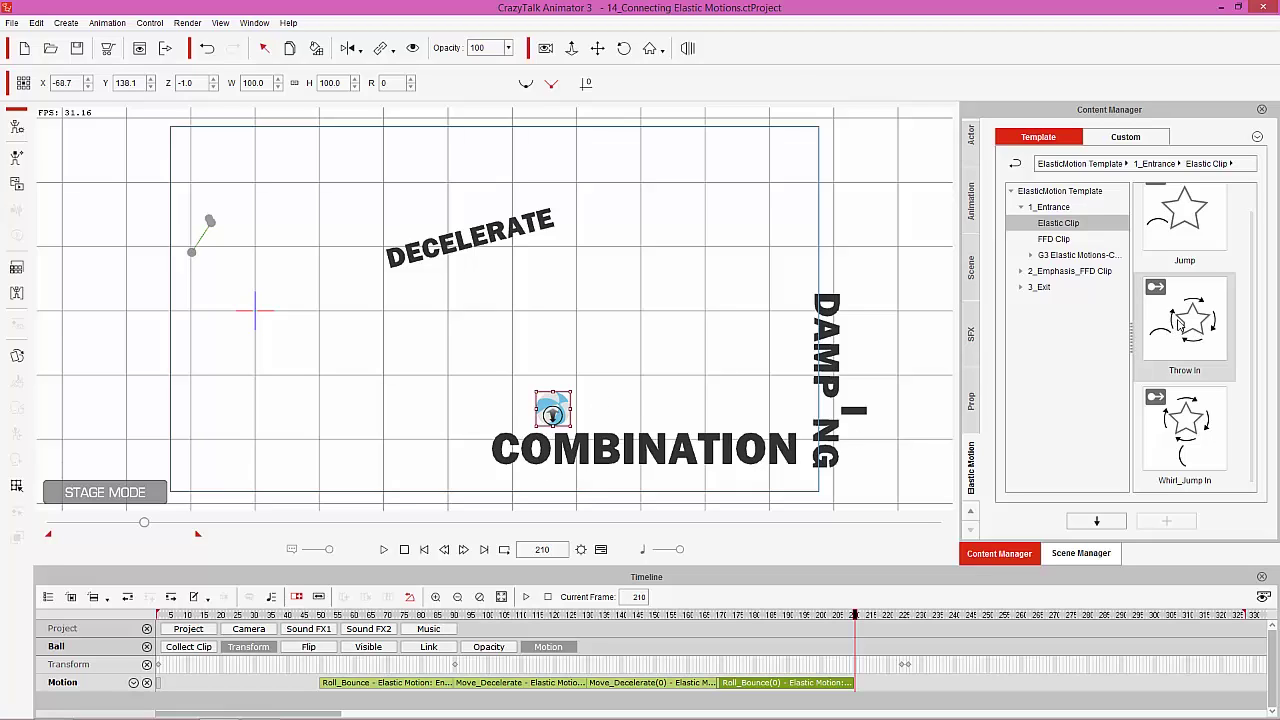
drag(1180, 325, 553, 410)
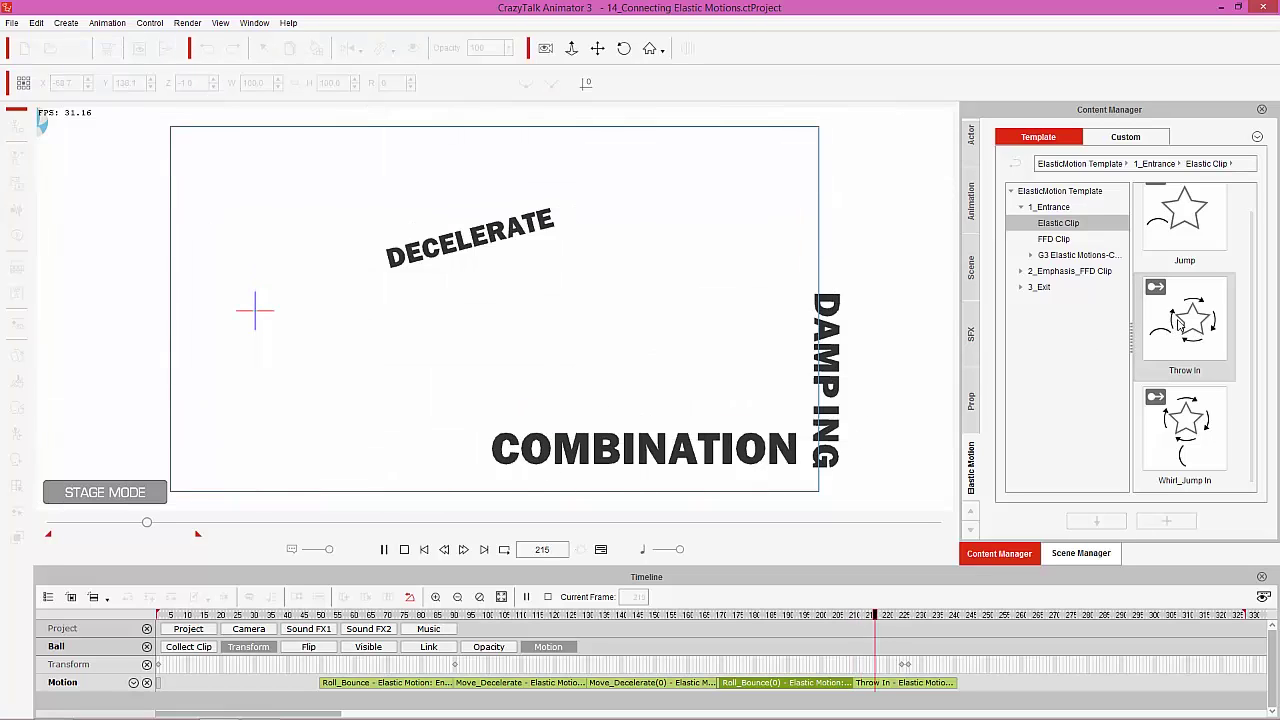
Align the Throw In clip to the end of the preceding clip and hide the ball's Transform track
click(903, 683)
right_click(903, 683)
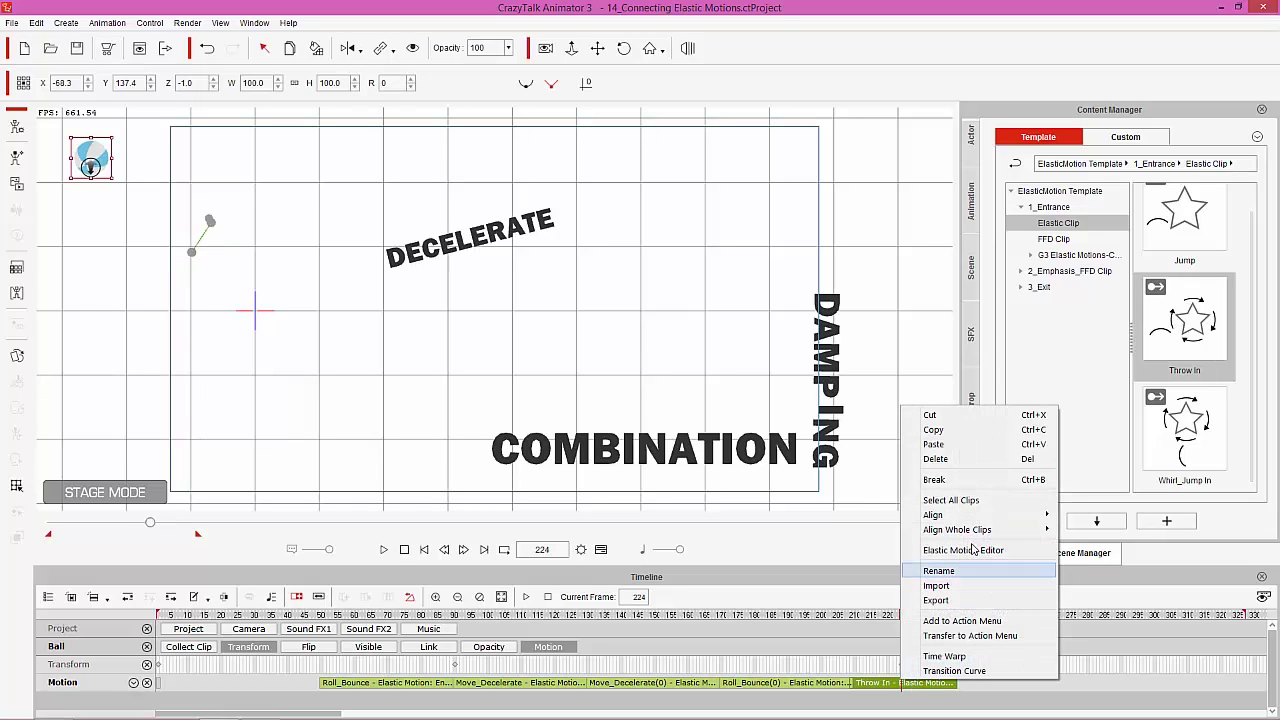
click(1085, 517)
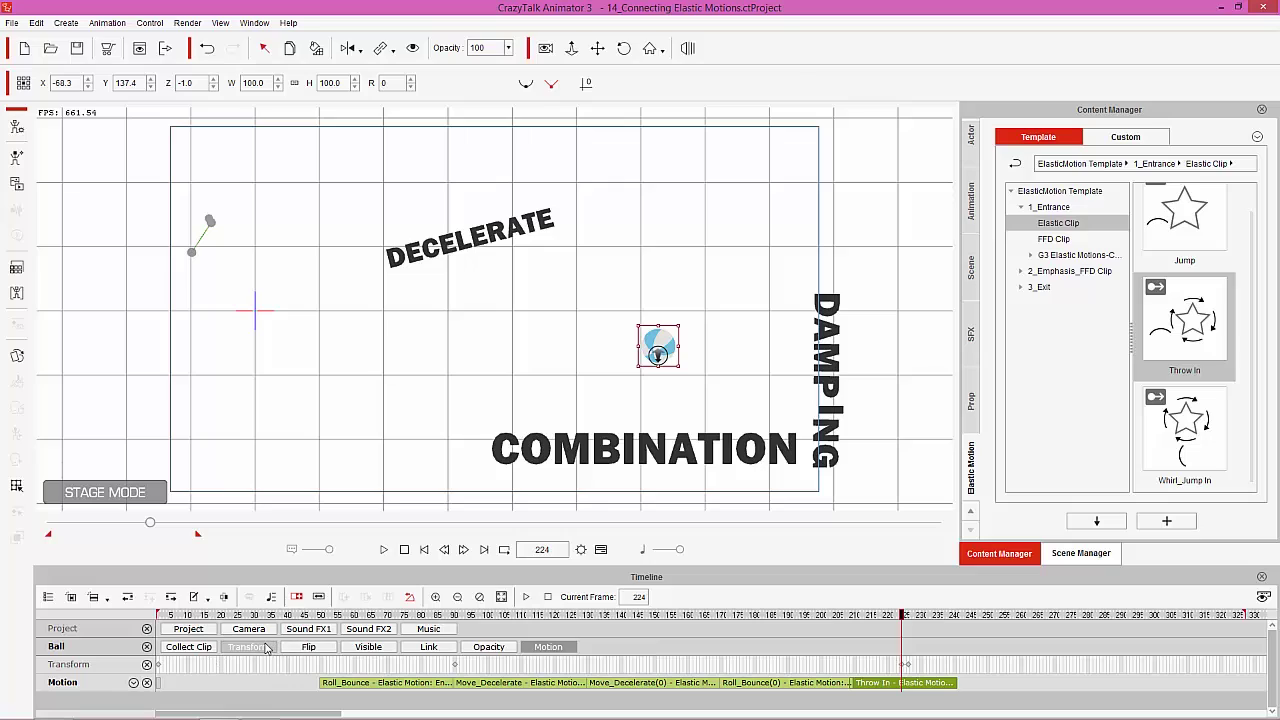
click(266, 648)
Change the second Roll_Bounce clip's motion curve to Accelerate and scrub through its frames into the Throw In clip
drag(860, 628, 783, 628)
double_click(767, 664)
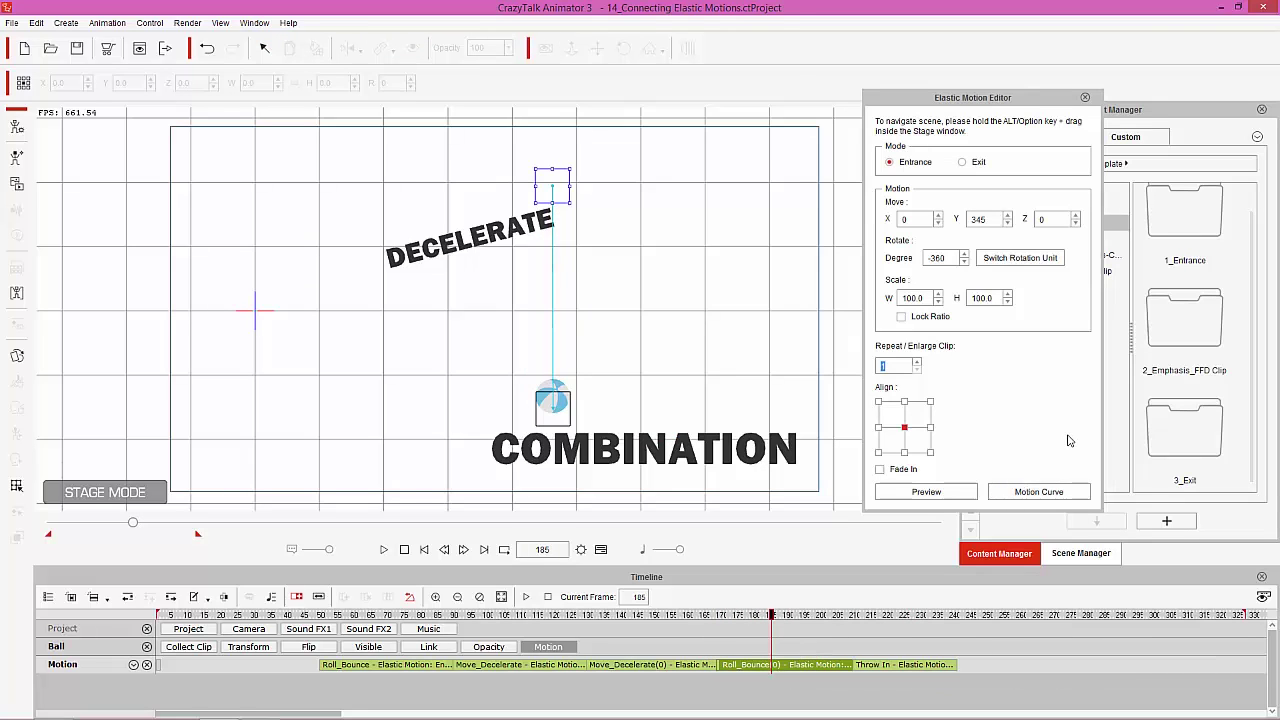
click(1036, 491)
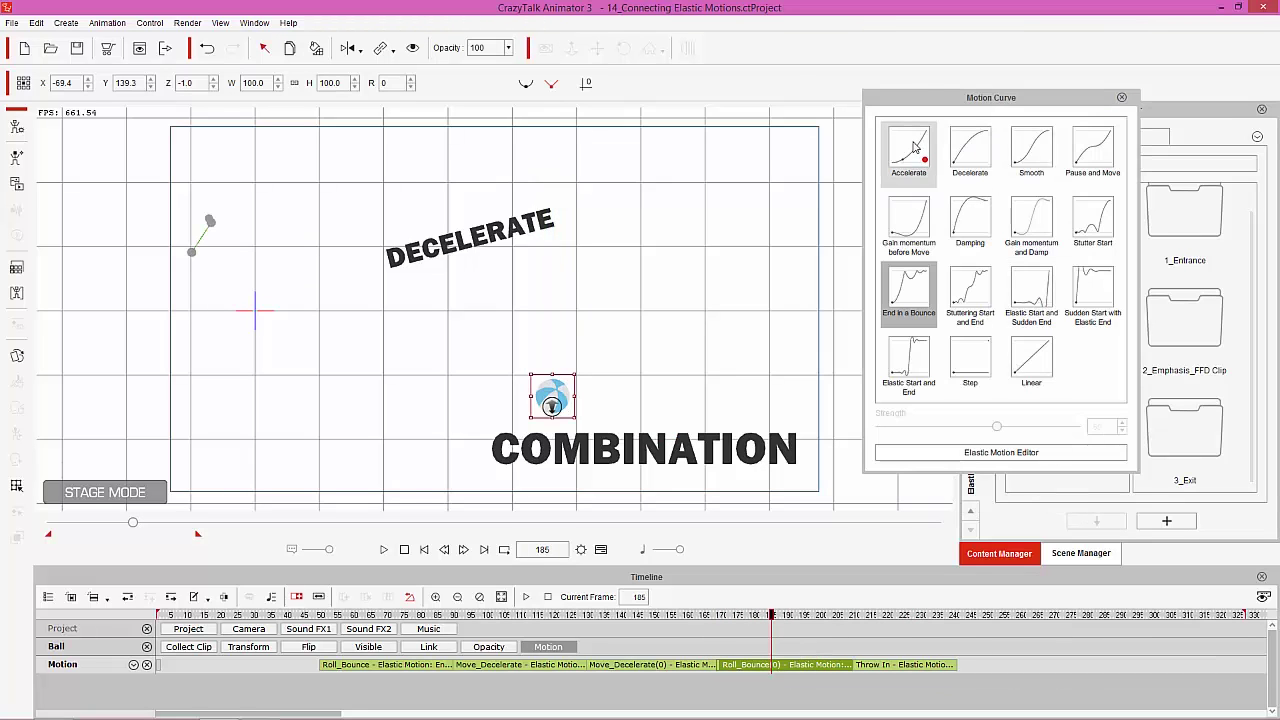
click(913, 147)
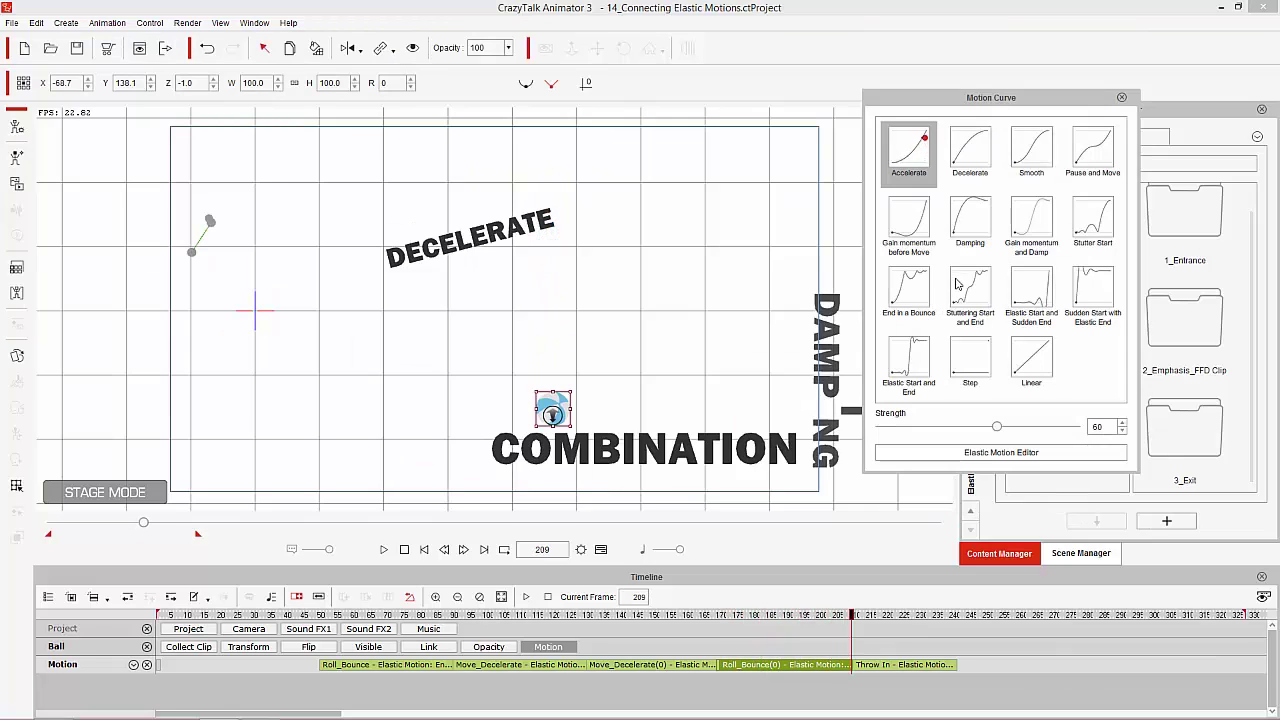
click(1025, 452)
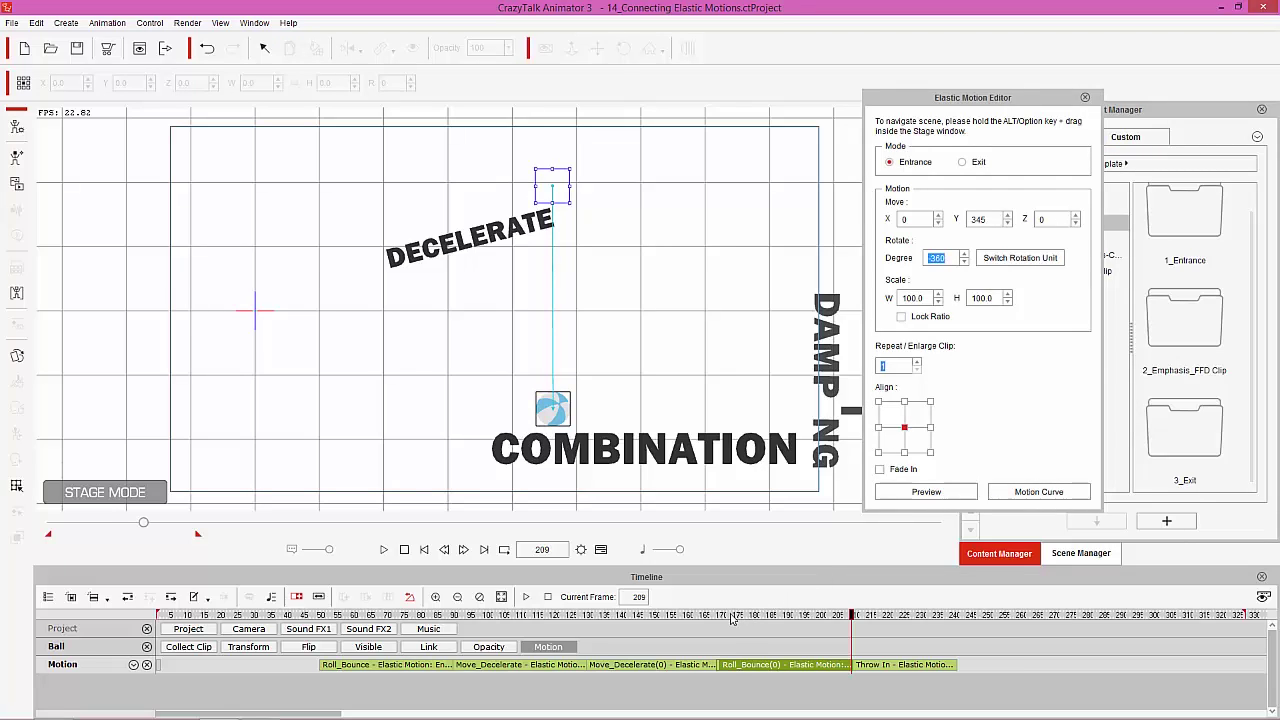
click(697, 618)
drag(735, 614, 903, 620)
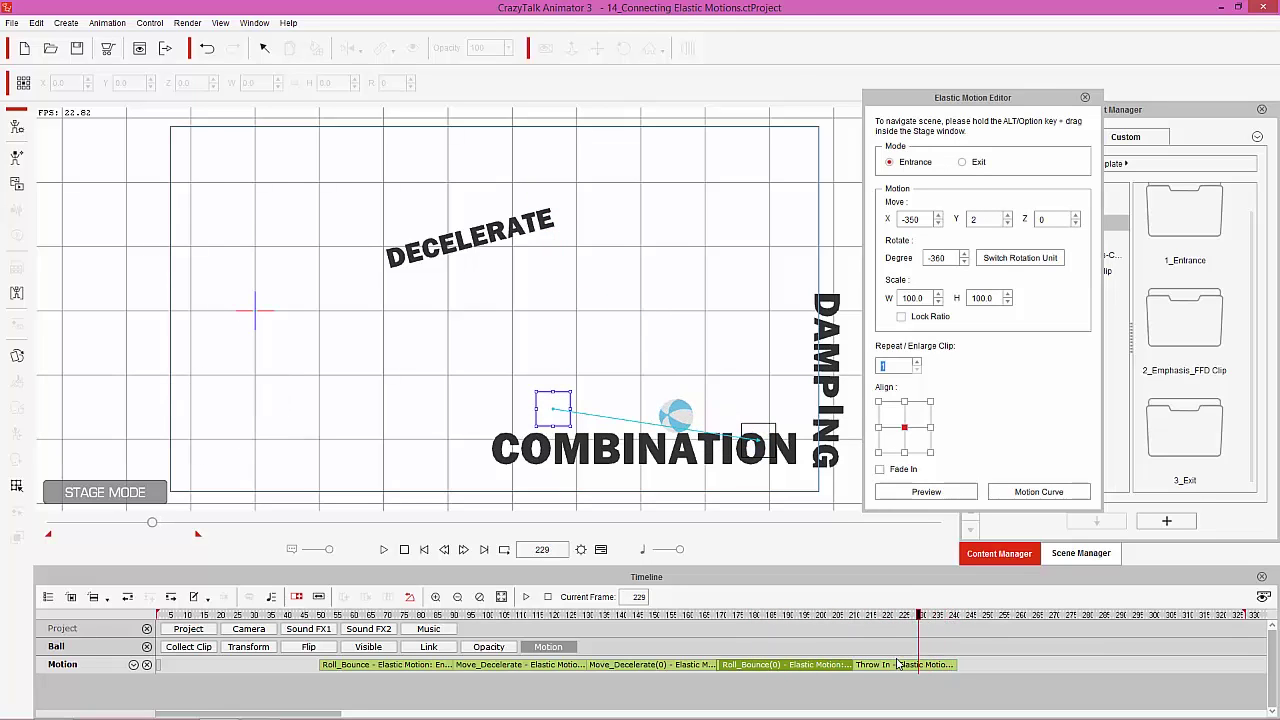
Switch the Throw In clip to Exit mode and realign it to the ball's preceding motion
click(900, 666)
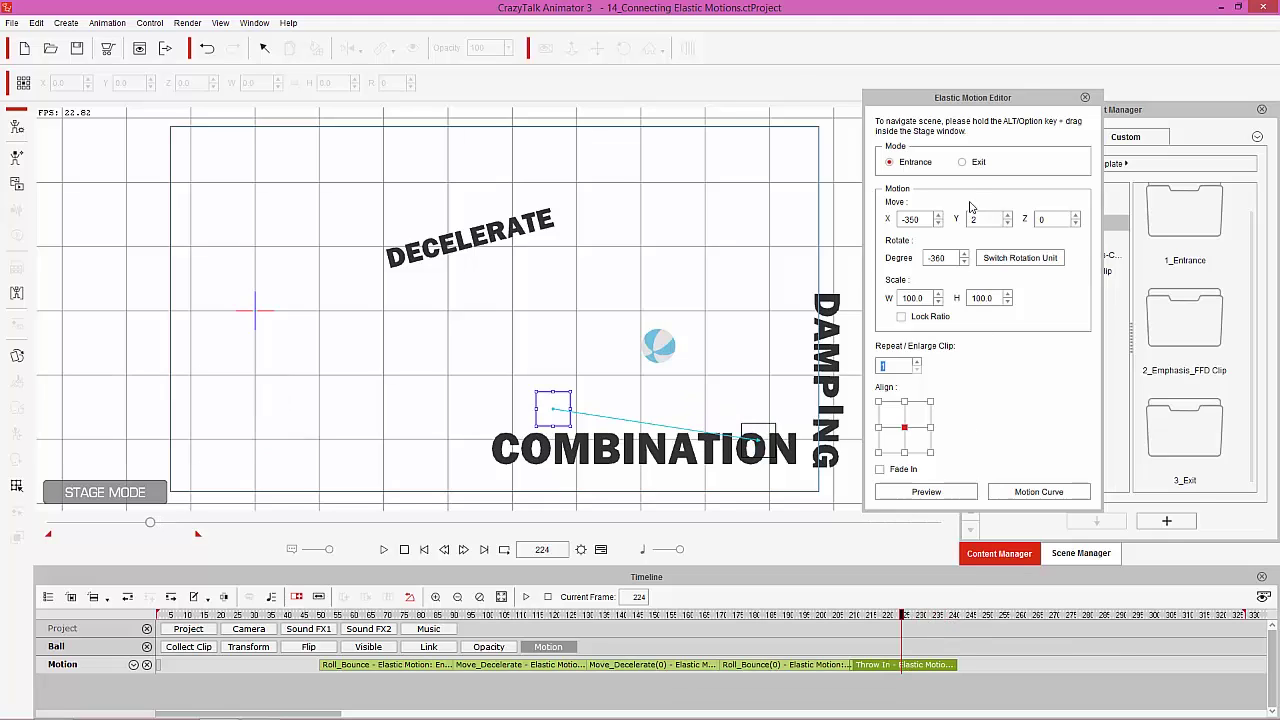
click(976, 163)
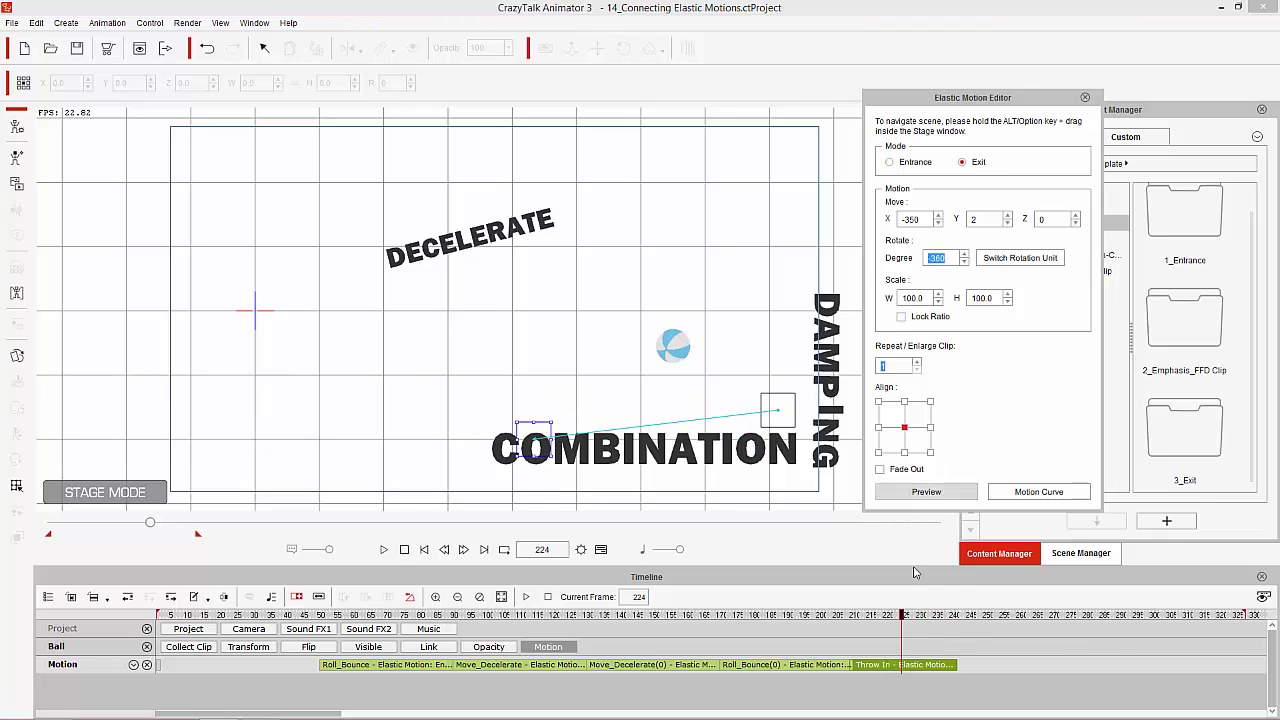
drag(815, 619, 882, 622)
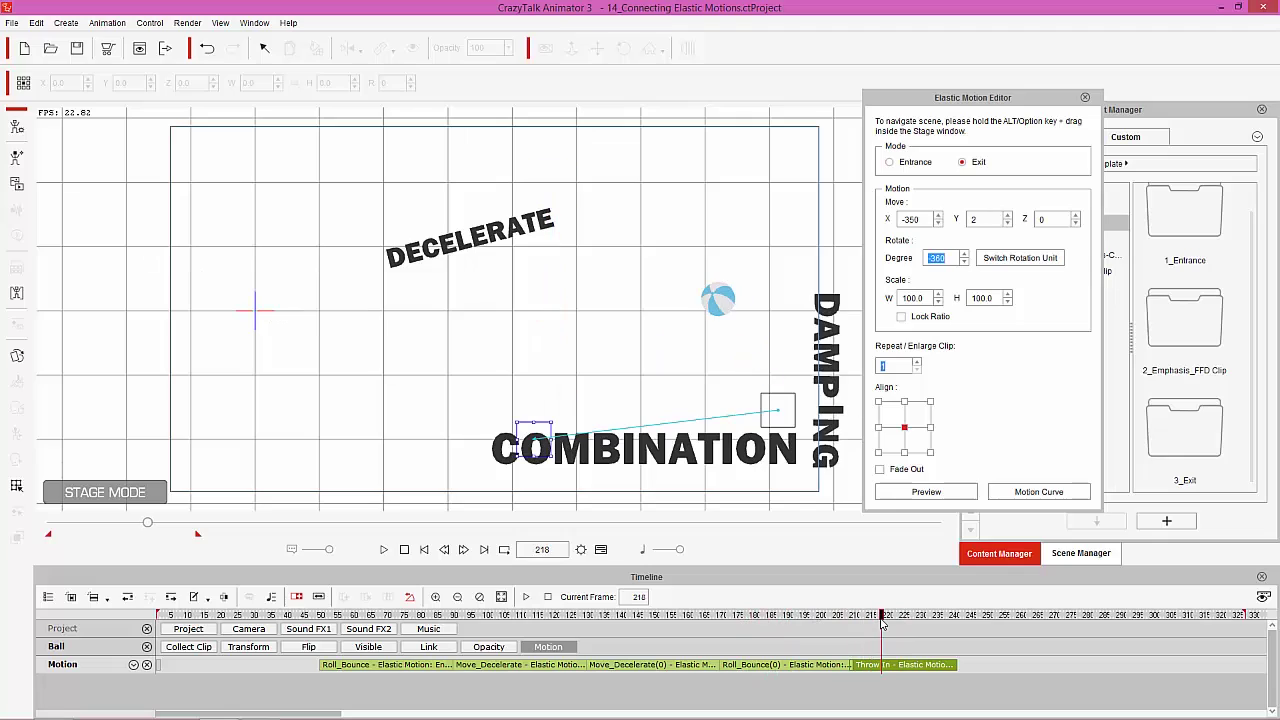
right_click(905, 666)
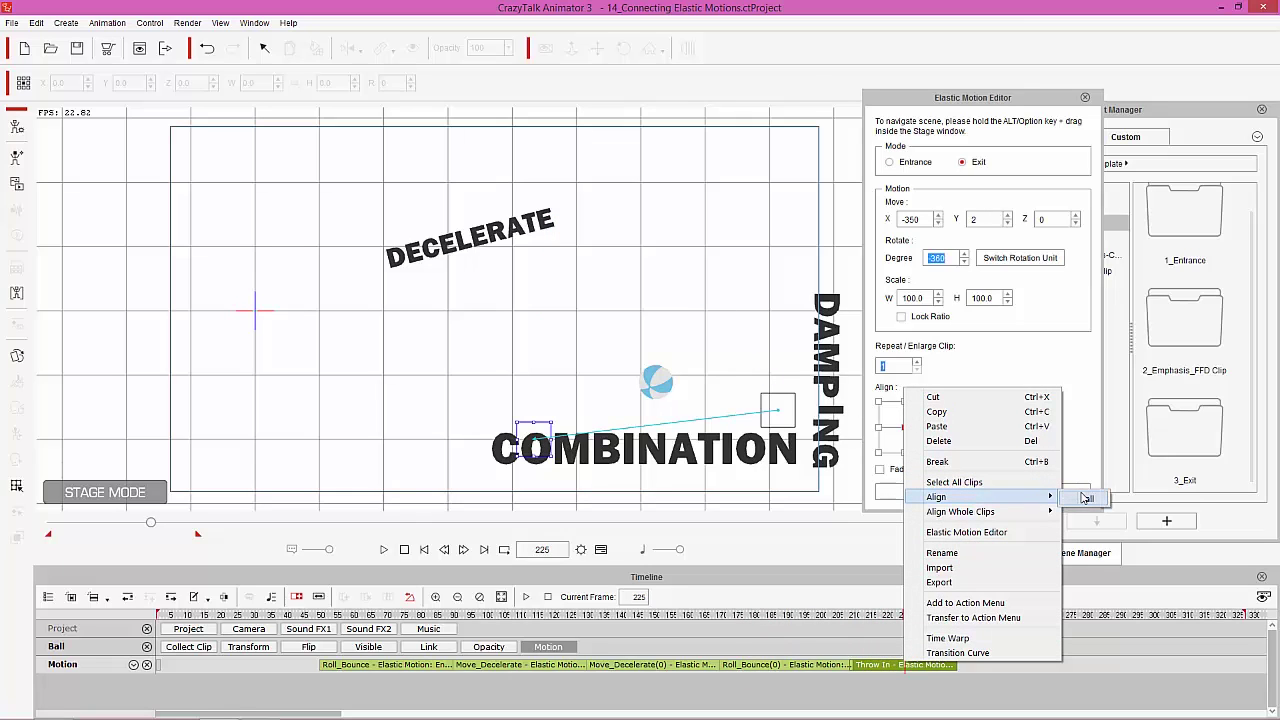
click(1085, 498)
Move the Throw In clip's end position to about X 401, Y 46, beside the DAMPING text, and scrub through the motion
drag(838, 619, 955, 615)
drag(309, 442, 790, 414)
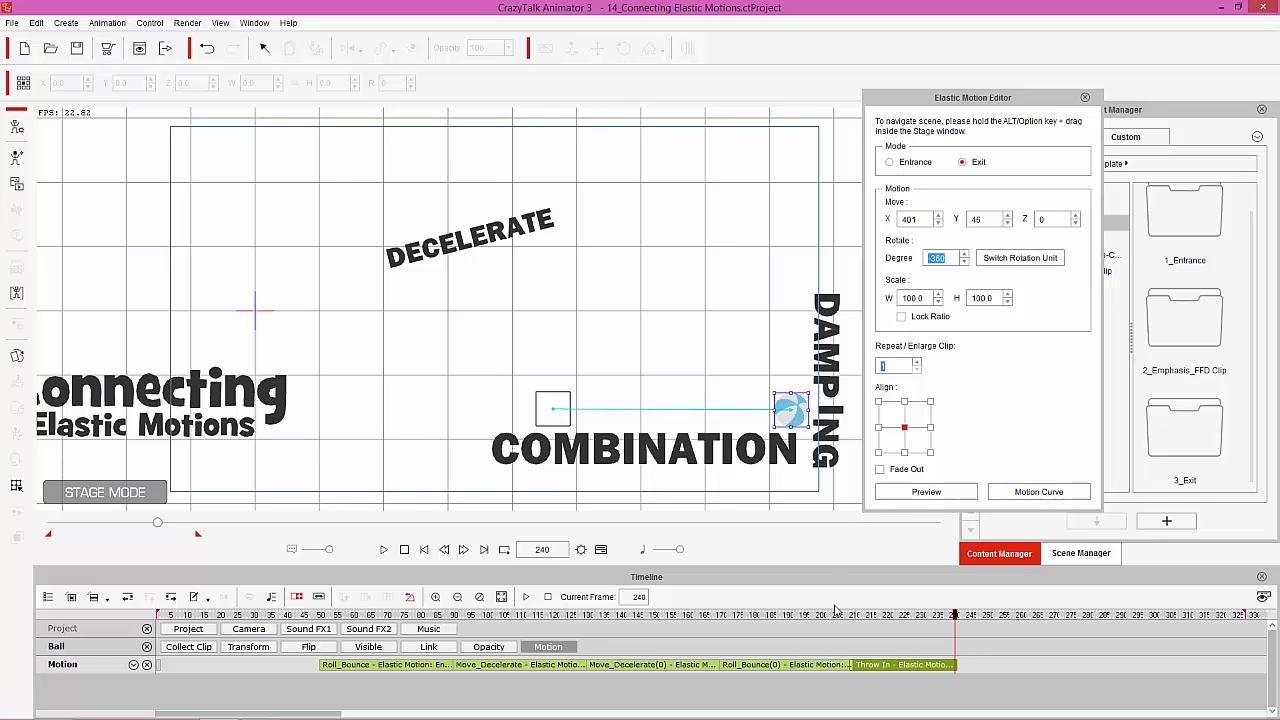
drag(829, 620, 953, 609)
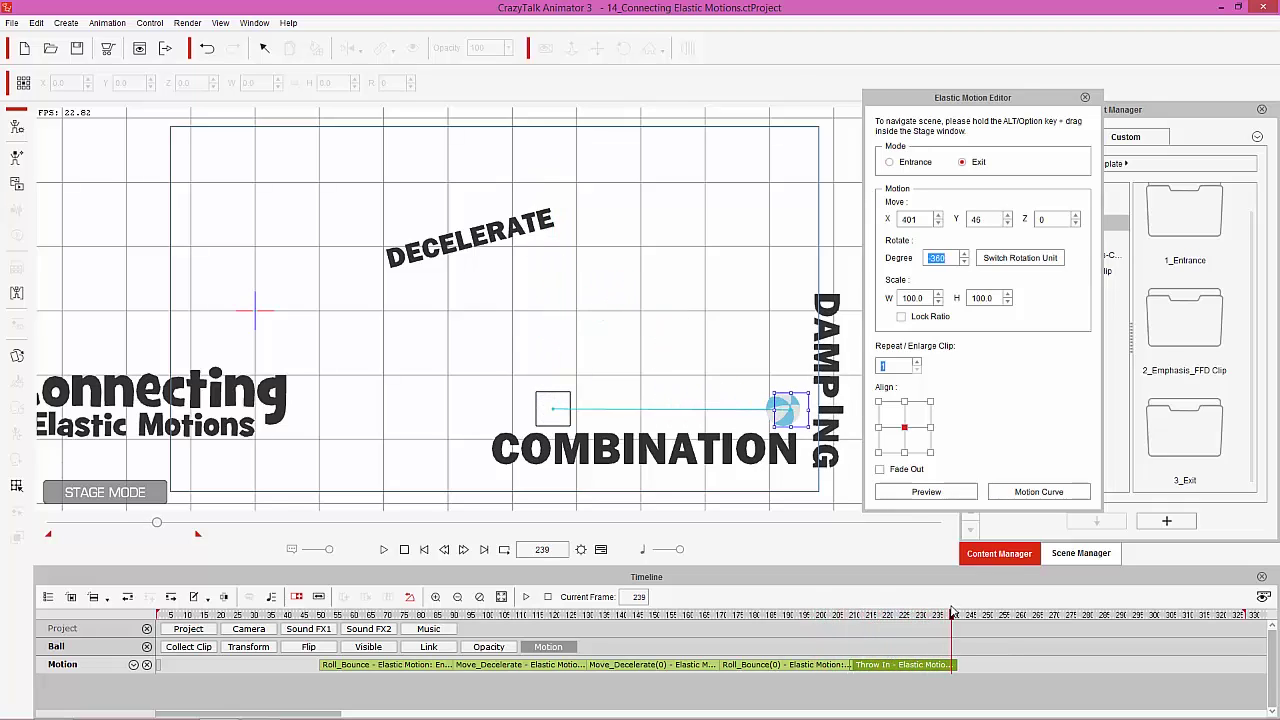
Set the Throw In clip's rotation to 720 degrees and scrub through the clip to check the spin
click(920, 666)
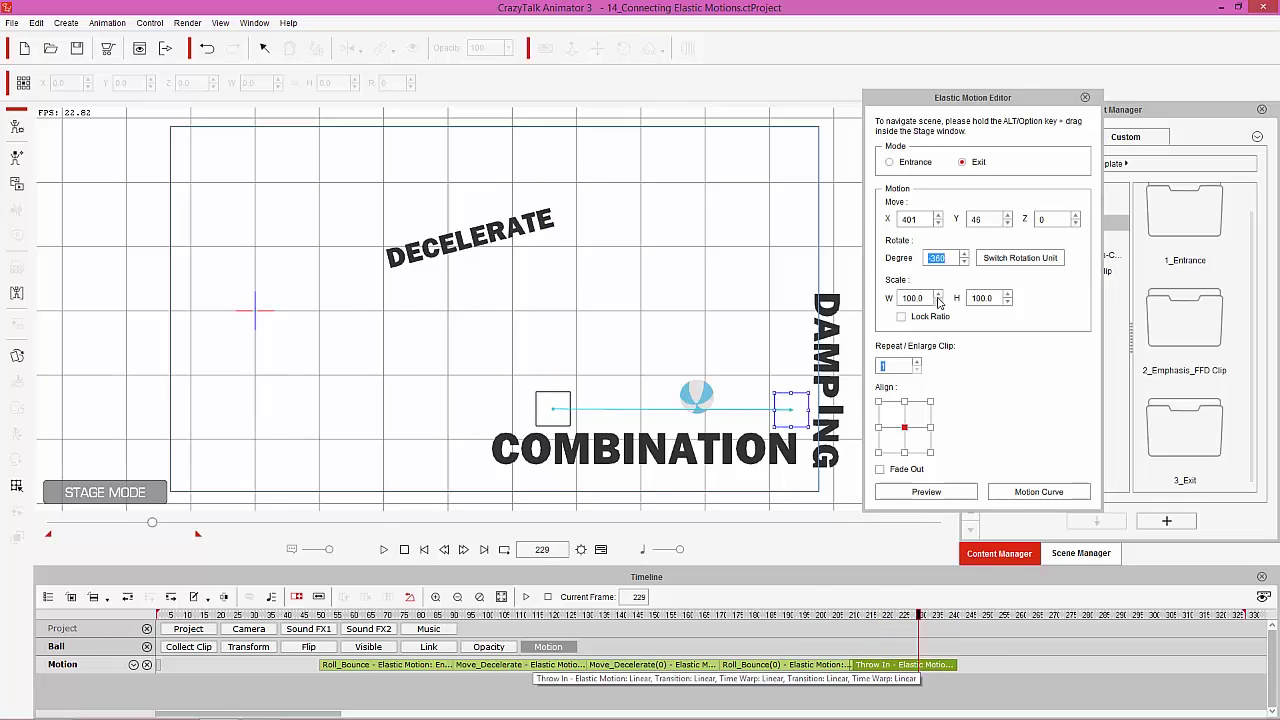
click(953, 258)
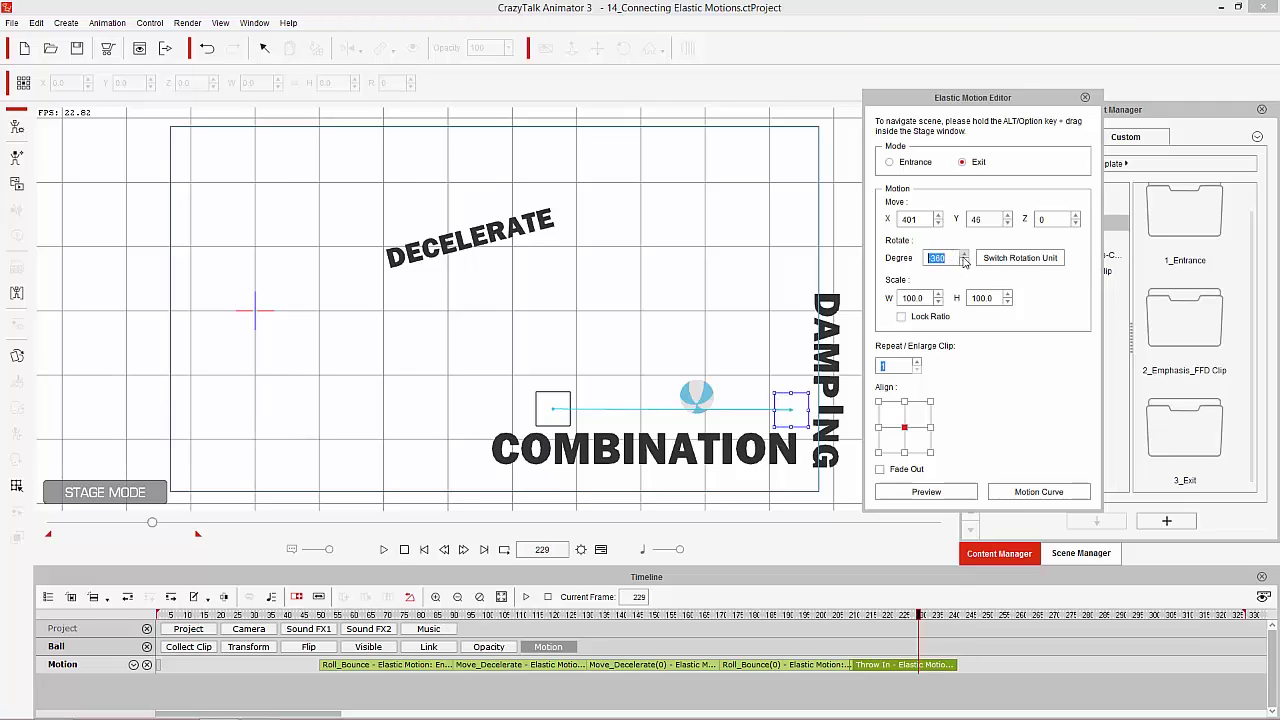
text(720)
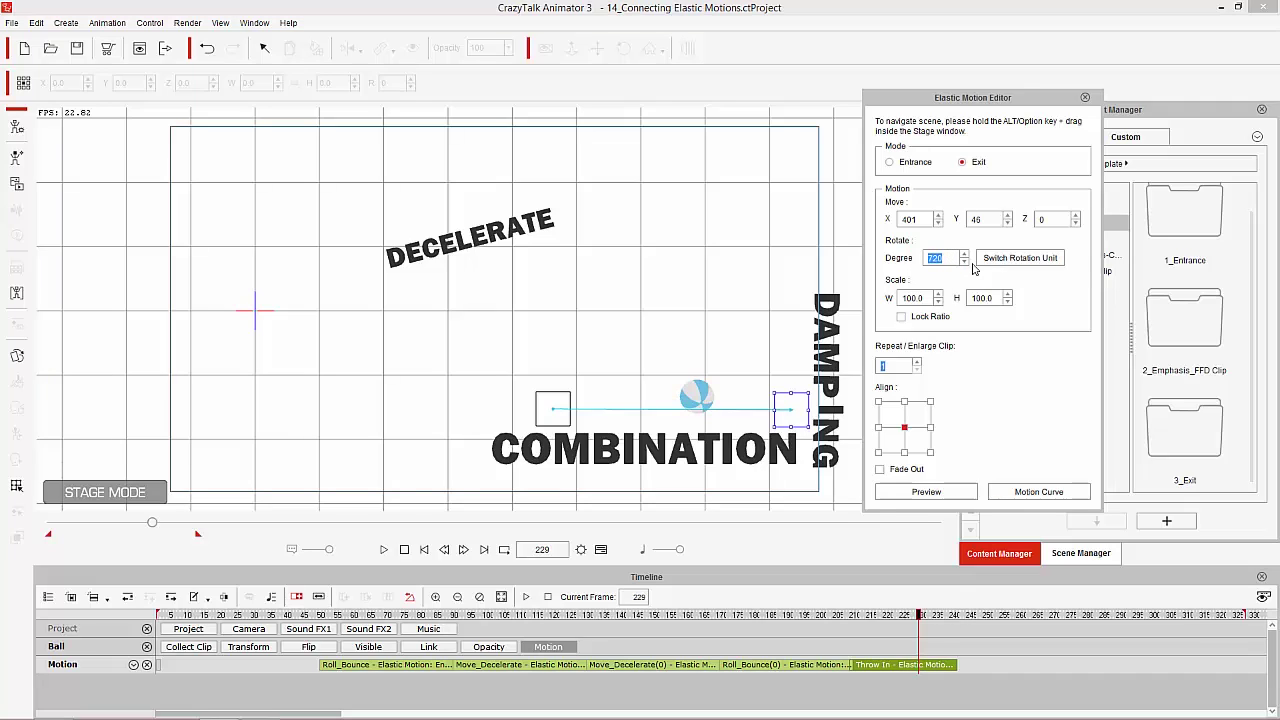
click(886, 617)
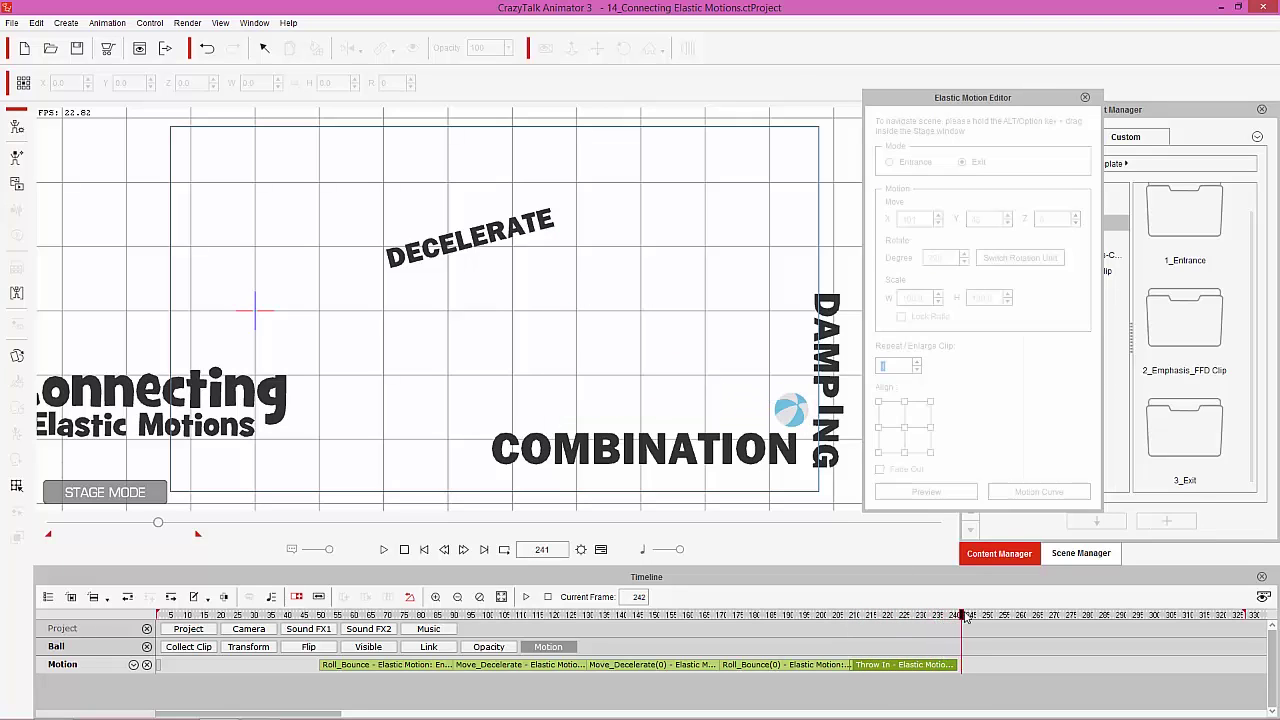
drag(924, 618, 959, 625)
Add the Move_Damp motion from the 1_Entrance templates to the ball at frame 241
click(639, 667)
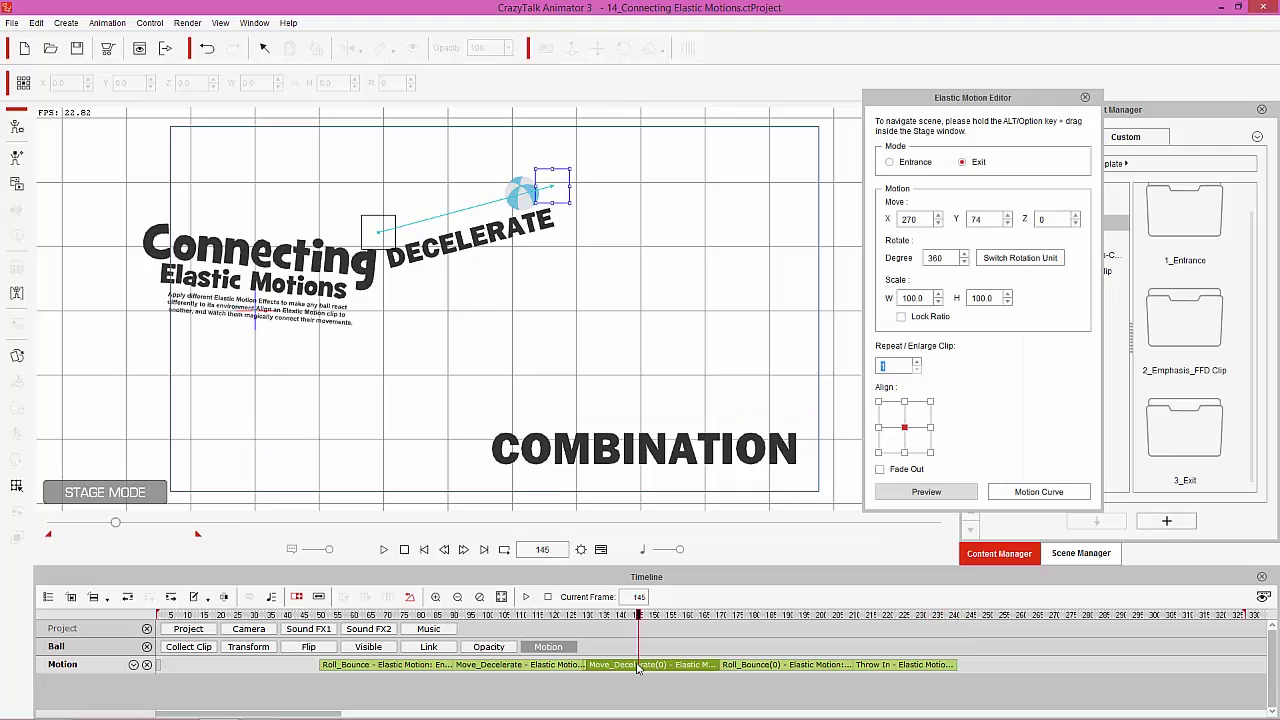
drag(667, 625, 960, 617)
click(1085, 98)
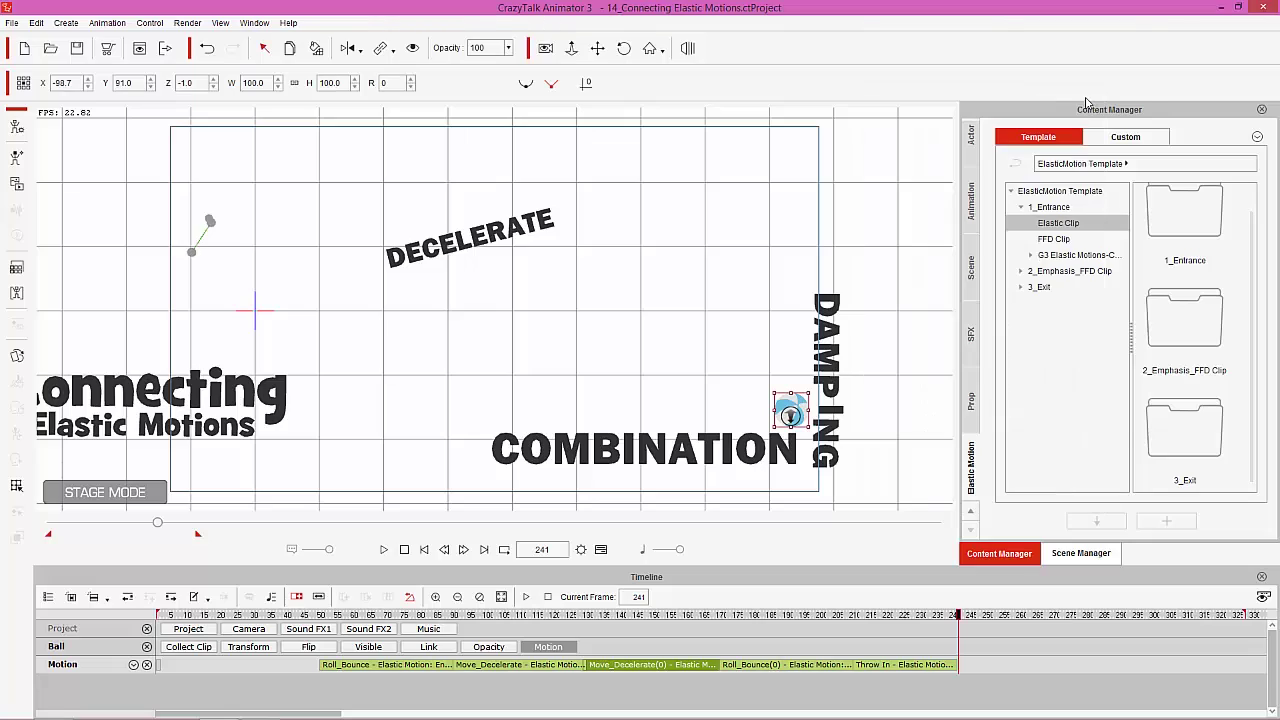
click(1066, 208)
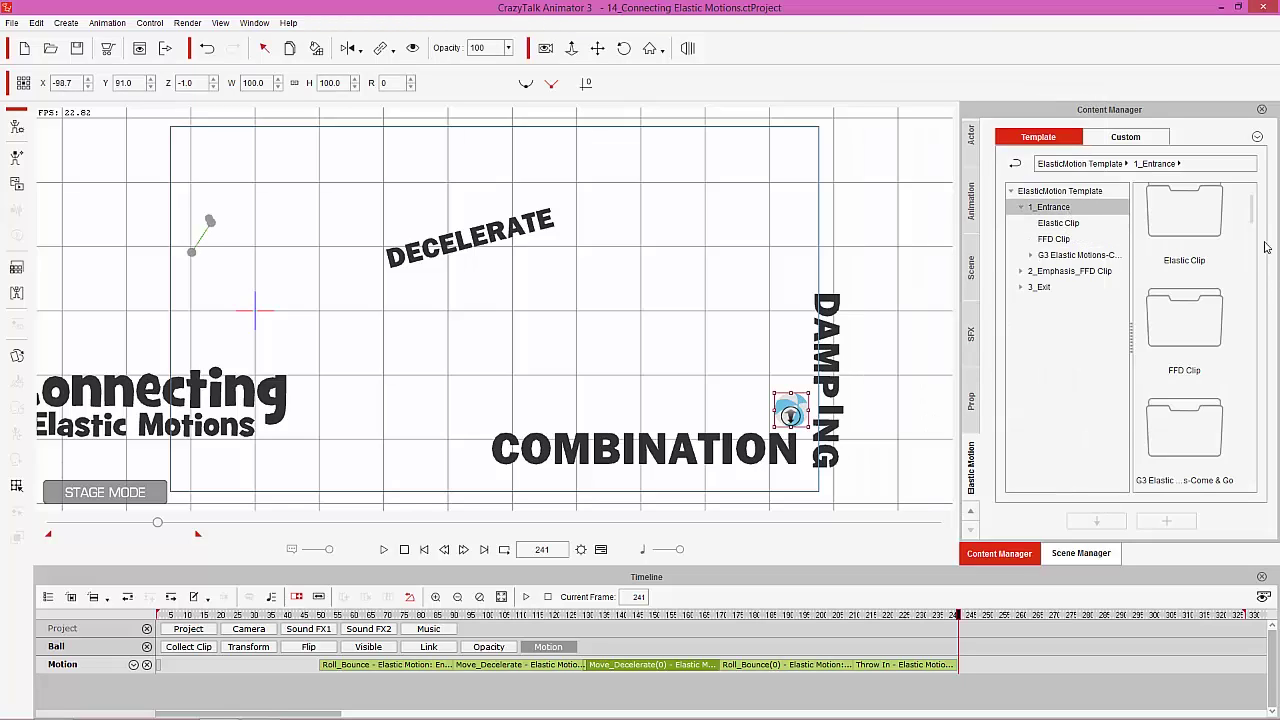
drag(1254, 215, 1256, 302)
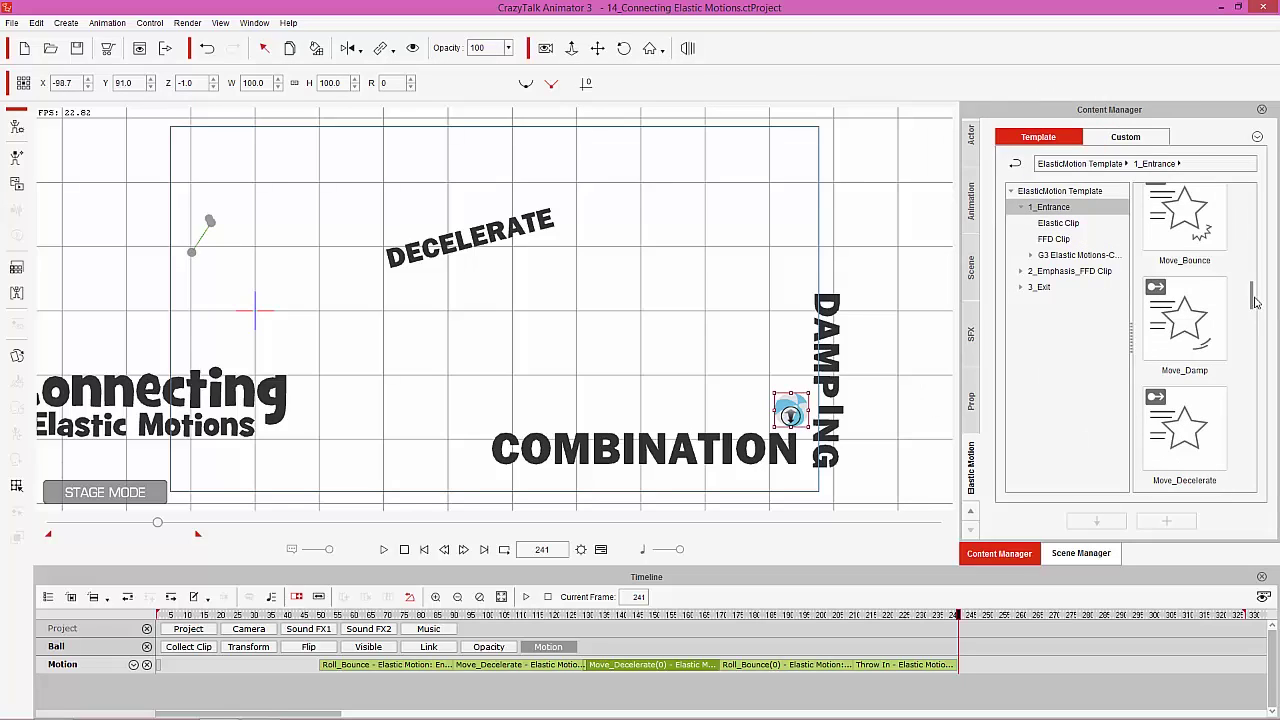
double_click(1192, 340)
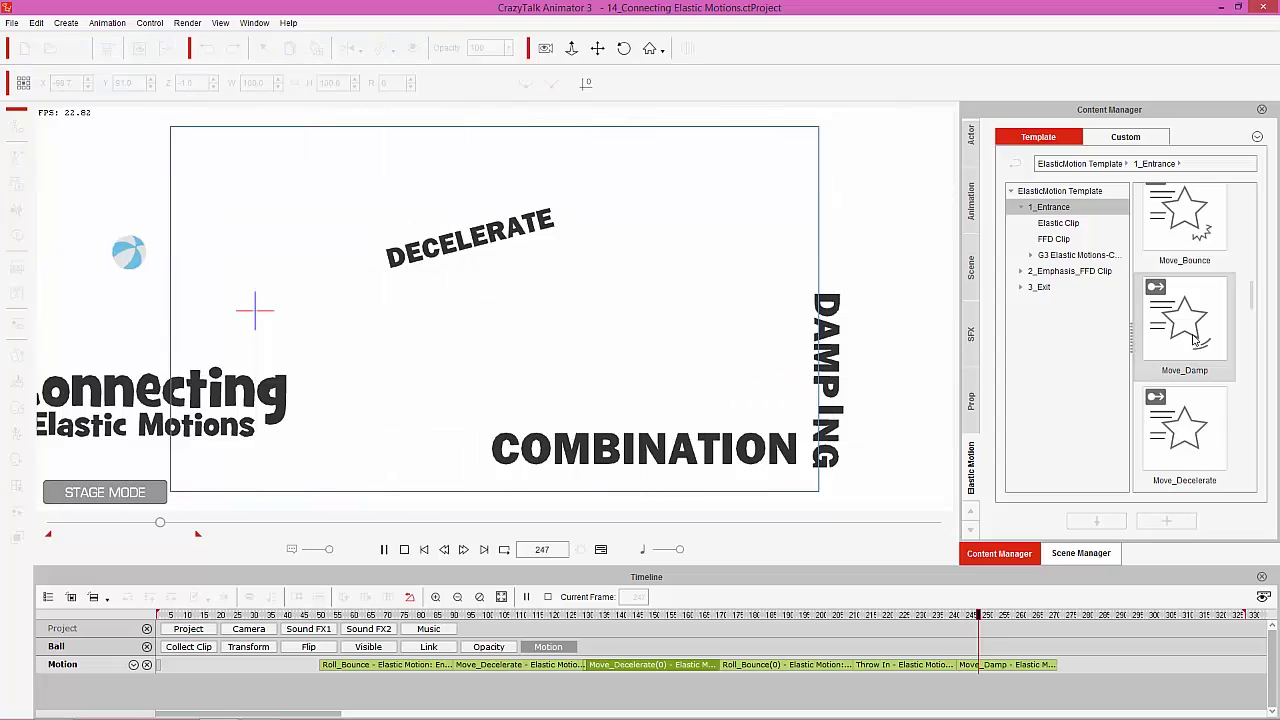
Align the Move_Damp clip to the end of the Throw In clip and scrub through it to check the ball's path
click(1016, 668)
right_click(1016, 668)
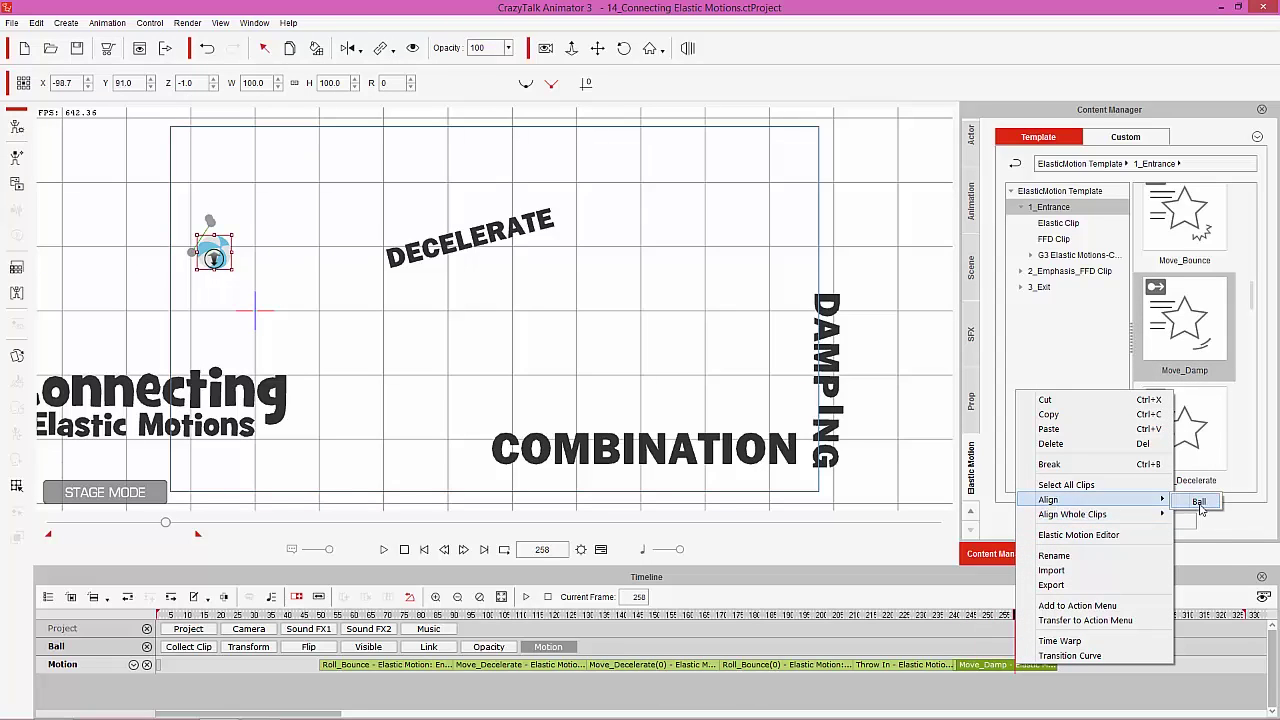
click(1200, 505)
mouse_move(956, 618)
mouse_down()
mouse_move(1011, 612)
mouse_move(930, 615)
mouse_move(958, 617)
mouse_up()
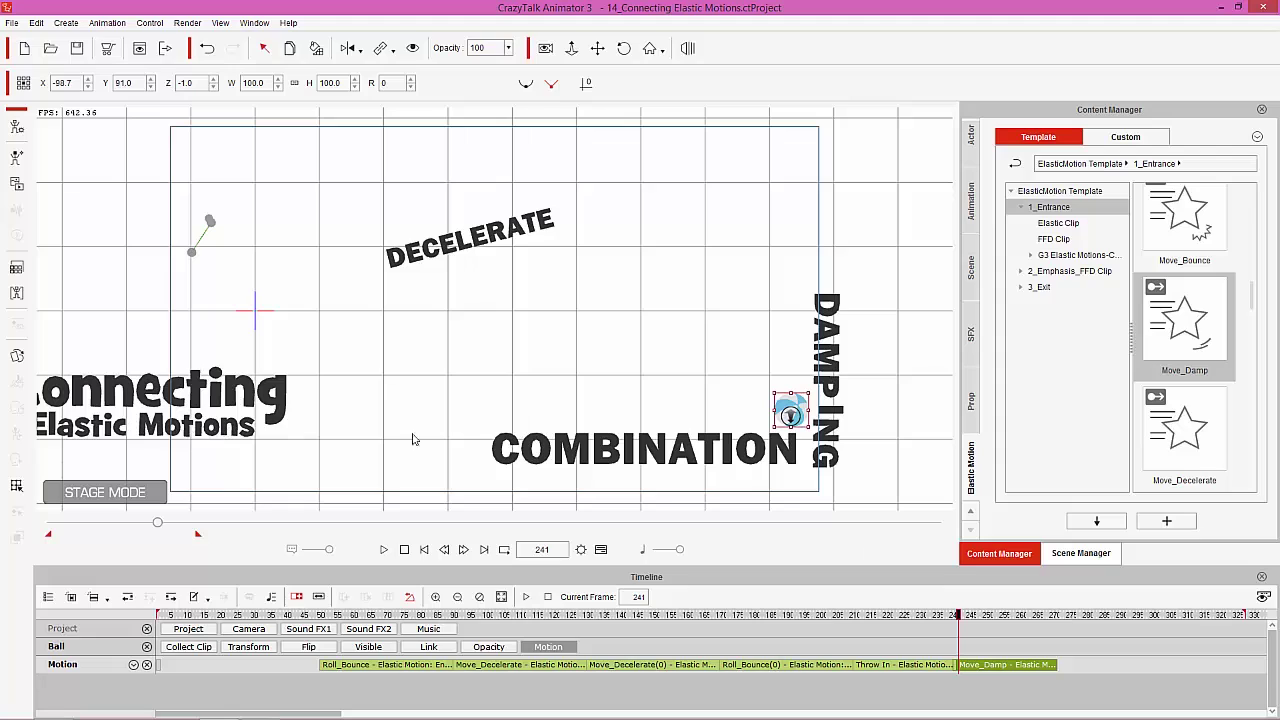
scroll(772, 475, down, 2)
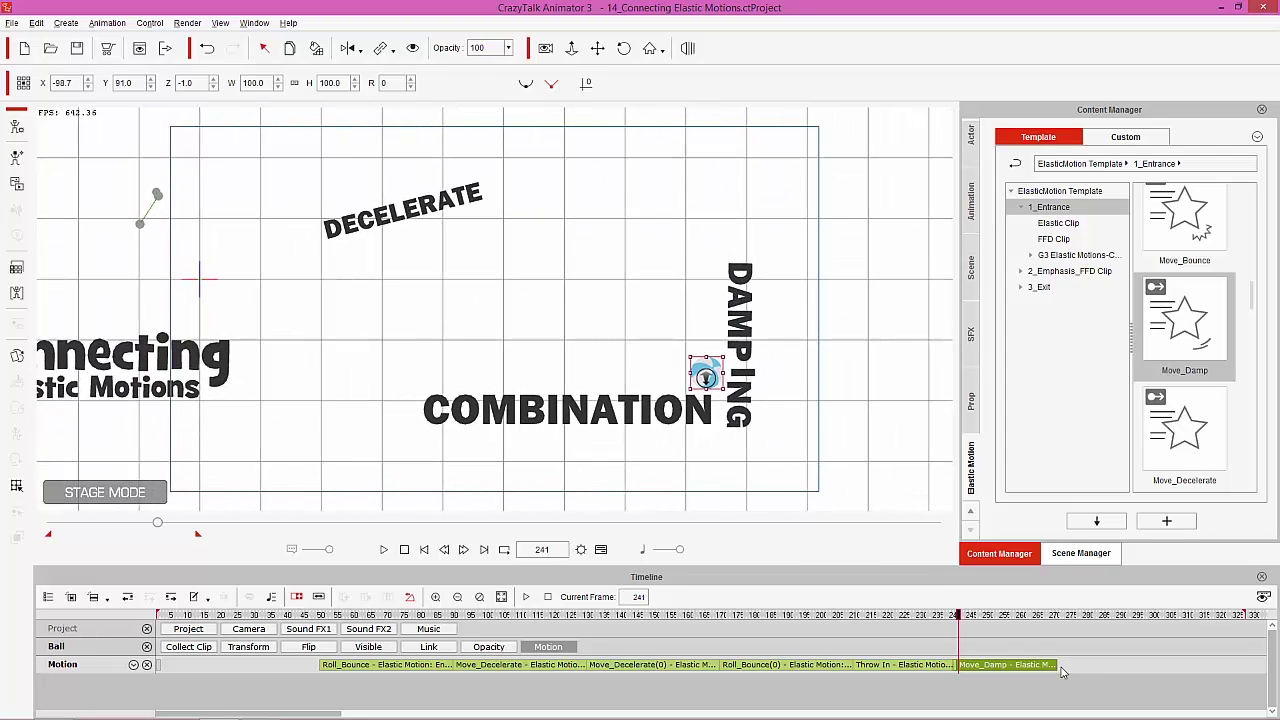
drag(948, 616, 1047, 620)
Switch the Move_Damp clip to Exit mode and realign it to the ball's preceding motion
double_click(1027, 665)
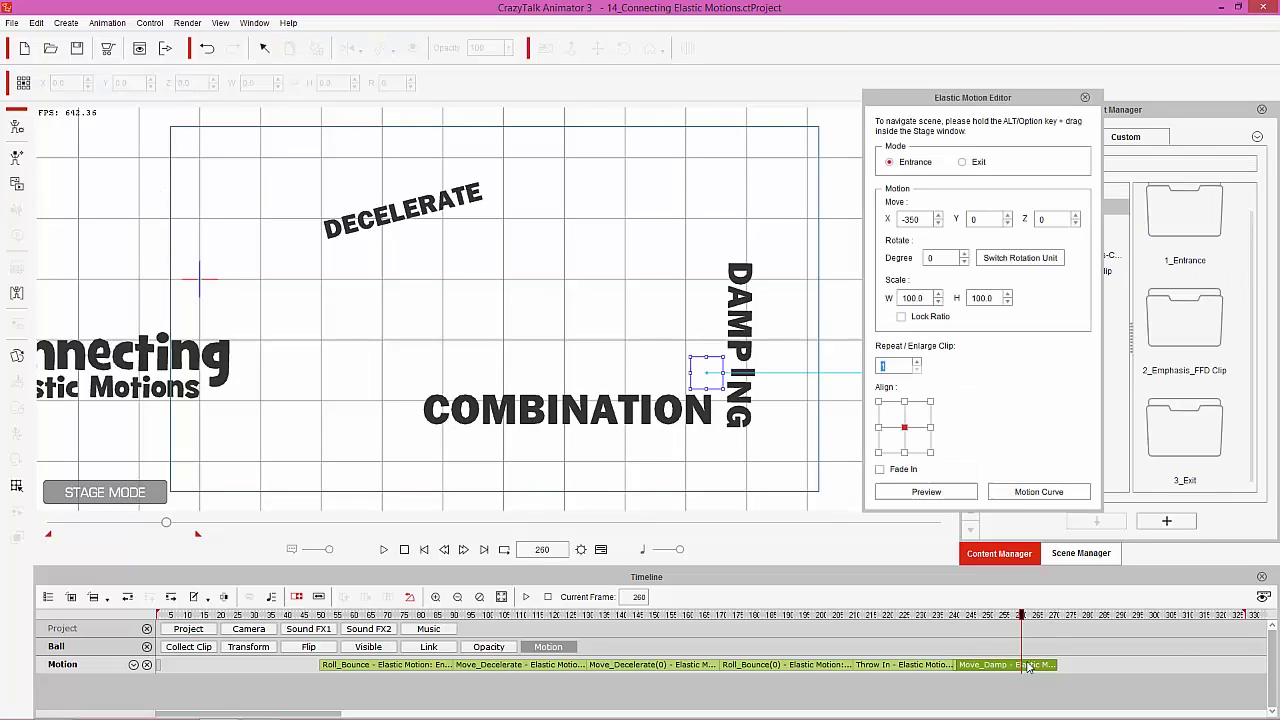
drag(988, 100, 1108, 96)
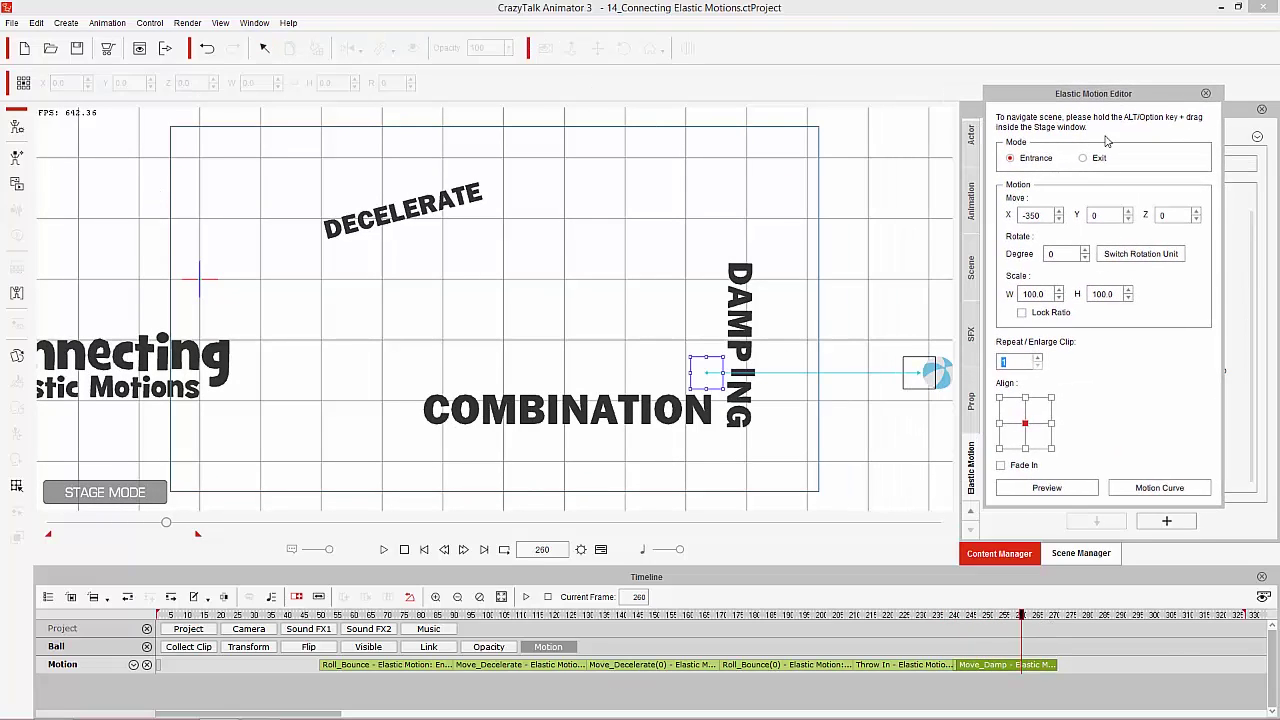
click(1097, 159)
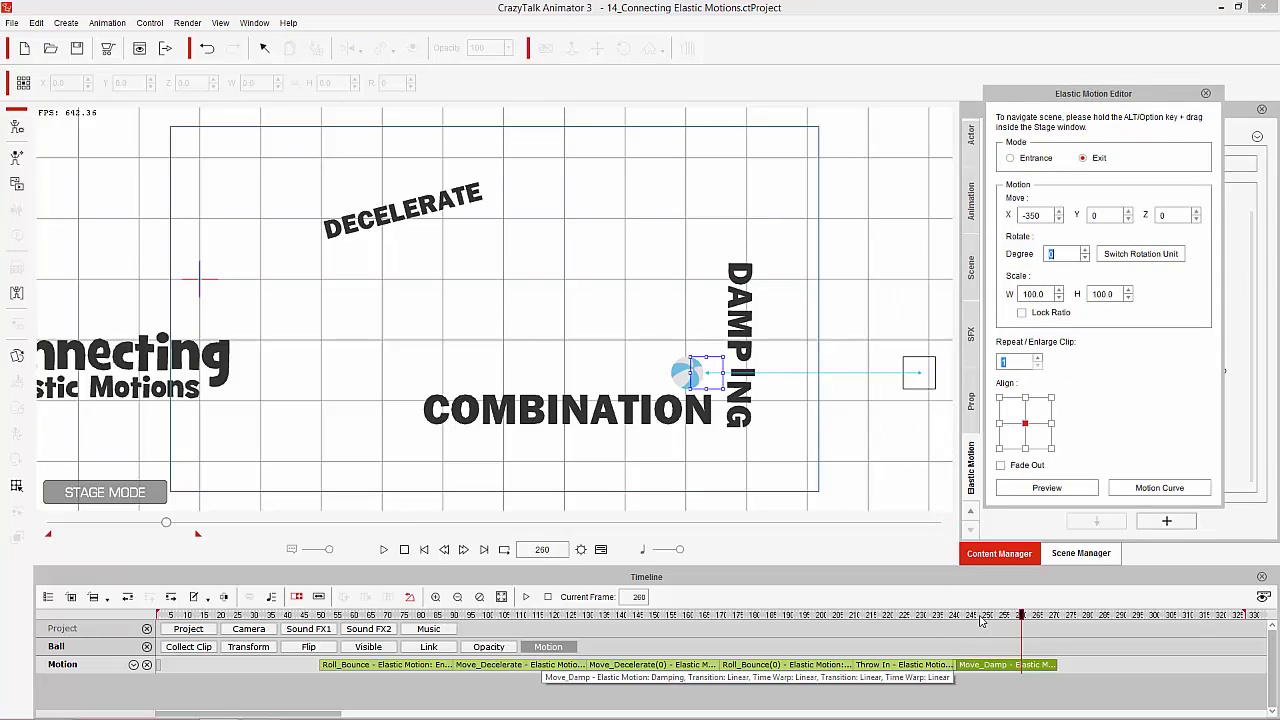
right_click(1010, 676)
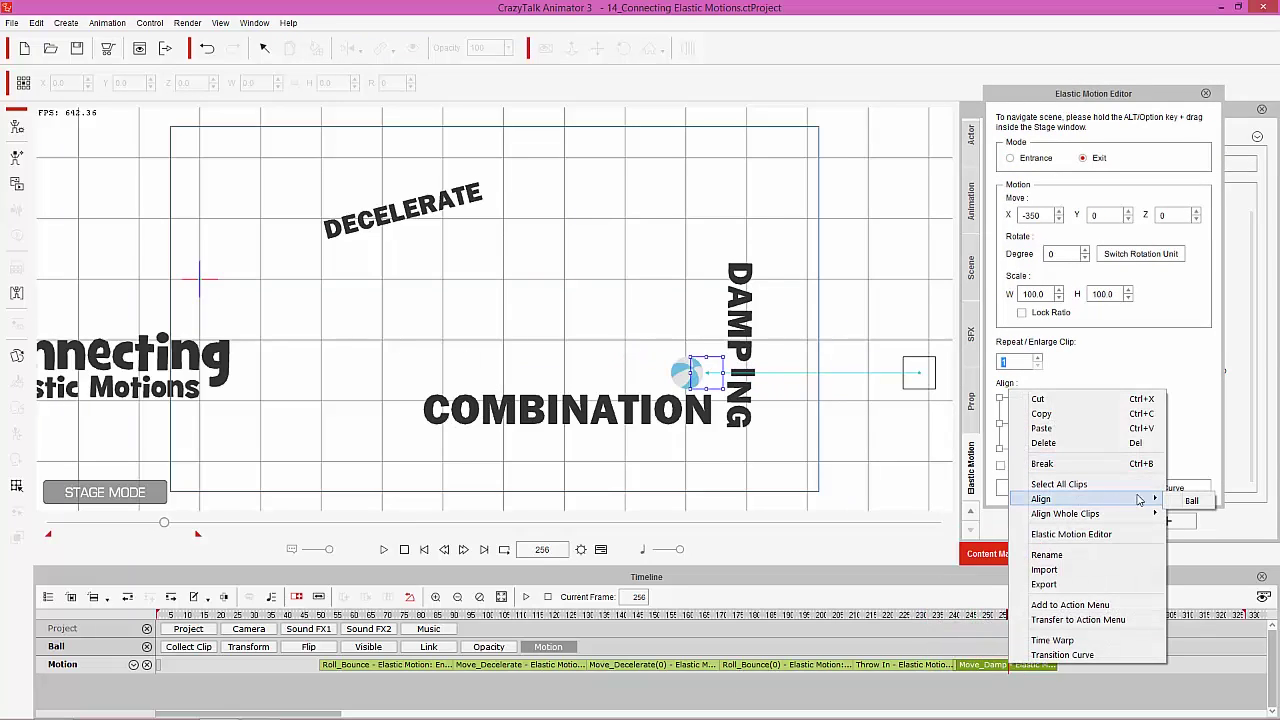
click(1191, 500)
Move the Move_Damp clip's end position to about X -869, Y -23, over the Connecting Elastic Motions title, at frame 265
drag(966, 617, 1038, 613)
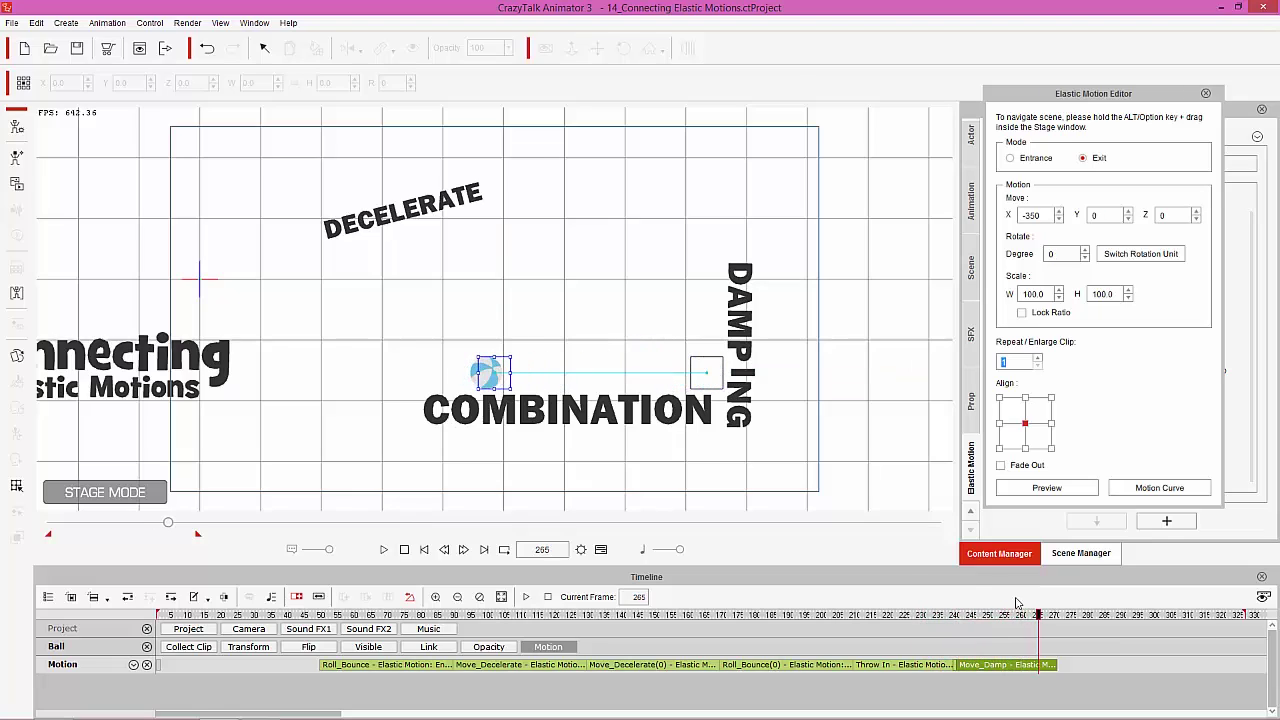
drag(497, 371, 184, 384)
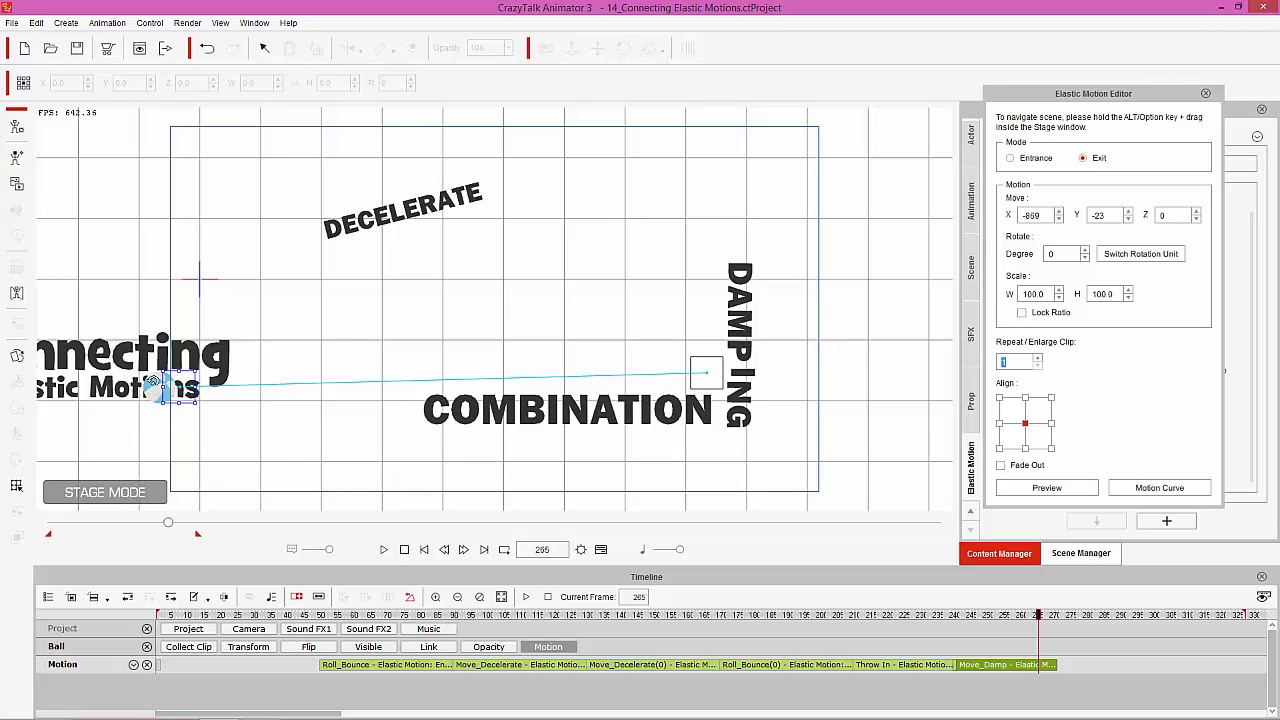
Move the Move_Damp clip's end position to about X -904, Y -22, over the title's Elastic Motions line
drag(270, 464, 586, 466)
scroll(586, 466, up, 2)
scroll(598, 368, up, 3)
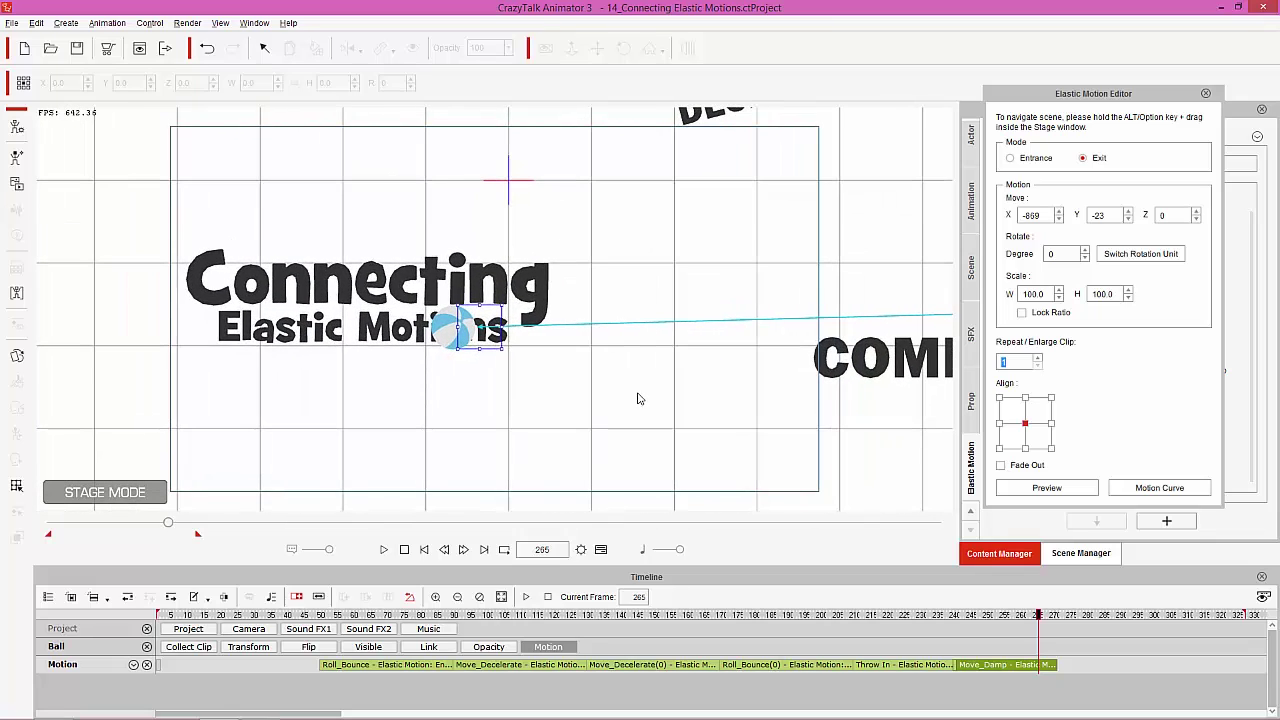
scroll(640, 394, up, 2)
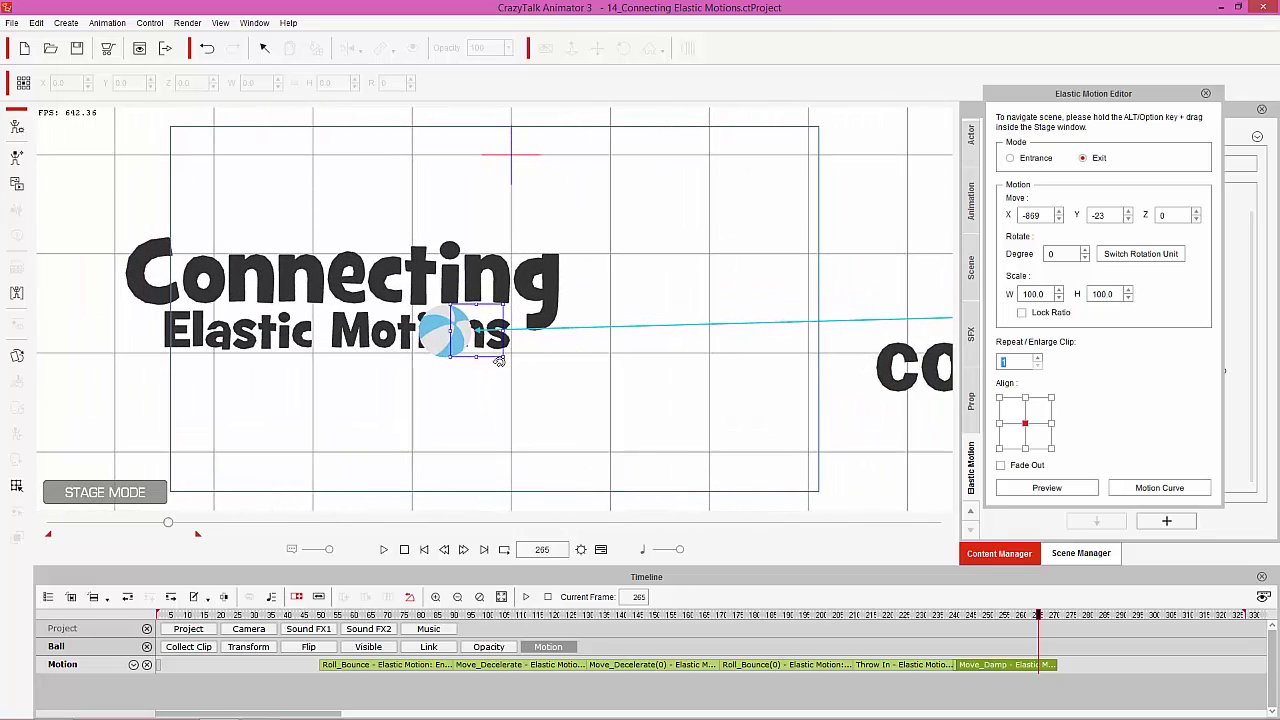
drag(474, 338, 441, 340)
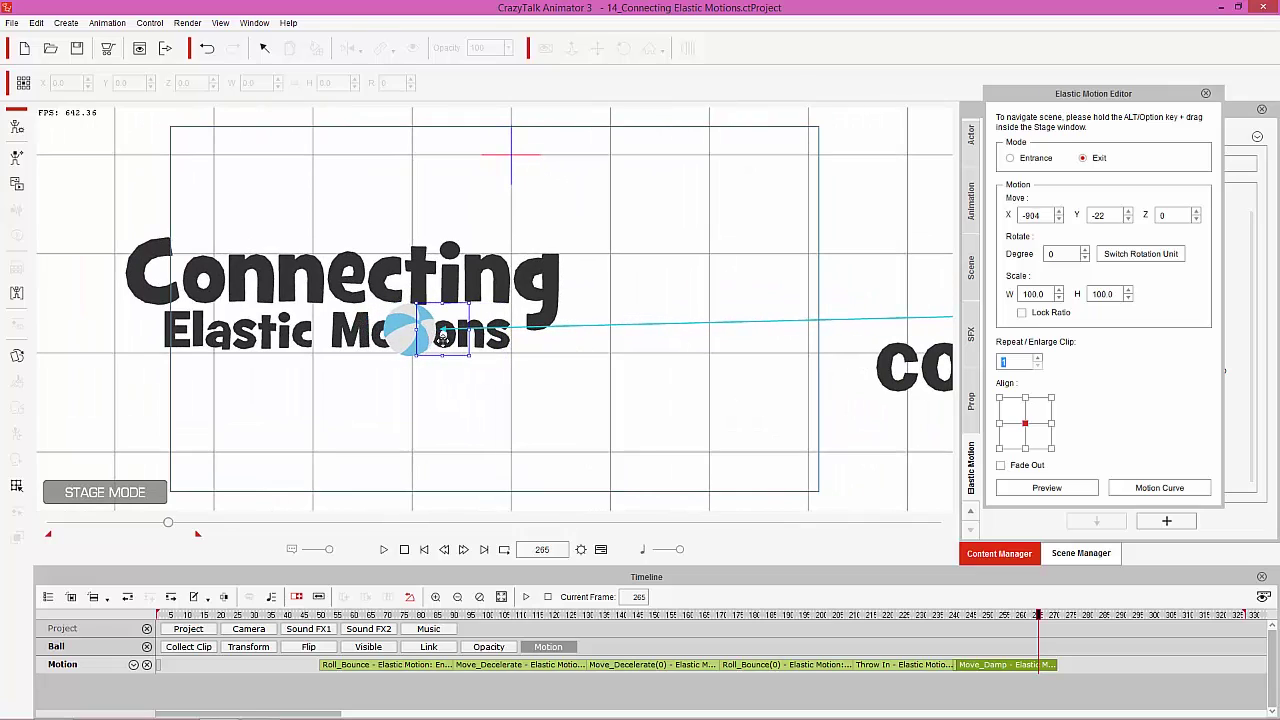
Scale the ball's end state to about 63.9% at frame 270, ending at X -903, Y -27, and scrub through the motion
drag(1048, 619, 1055, 617)
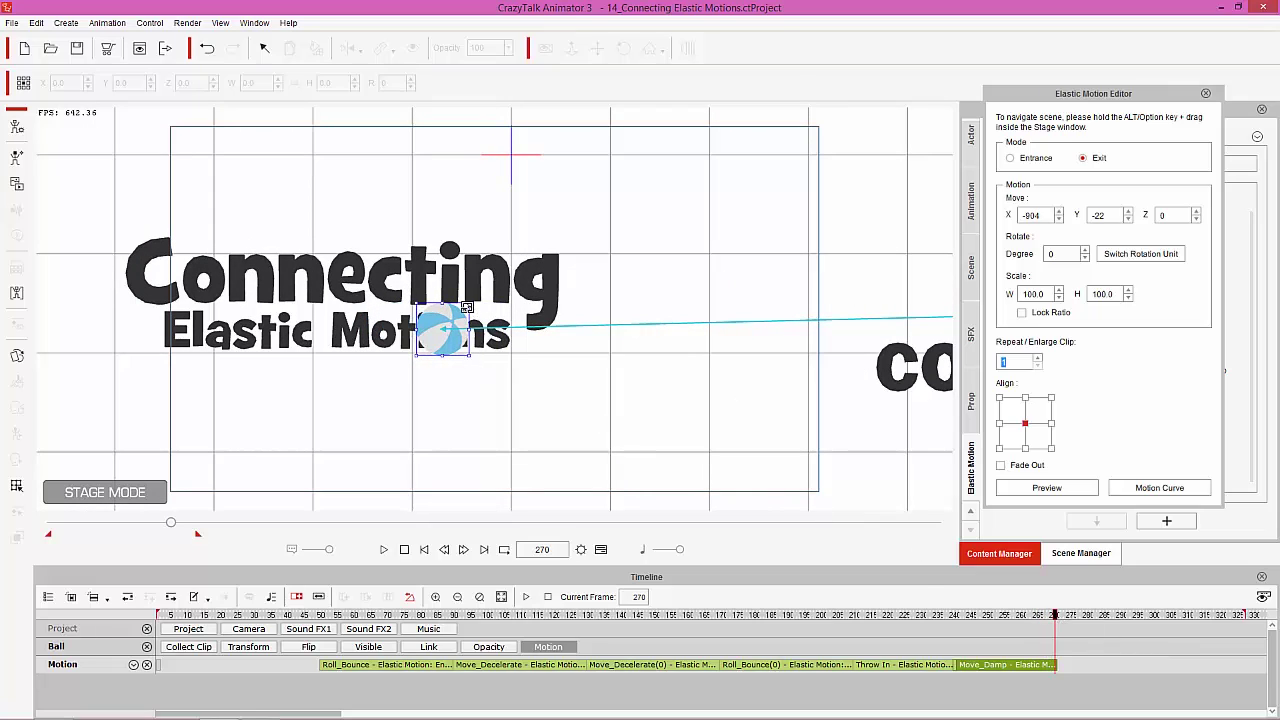
drag(466, 307, 447, 327)
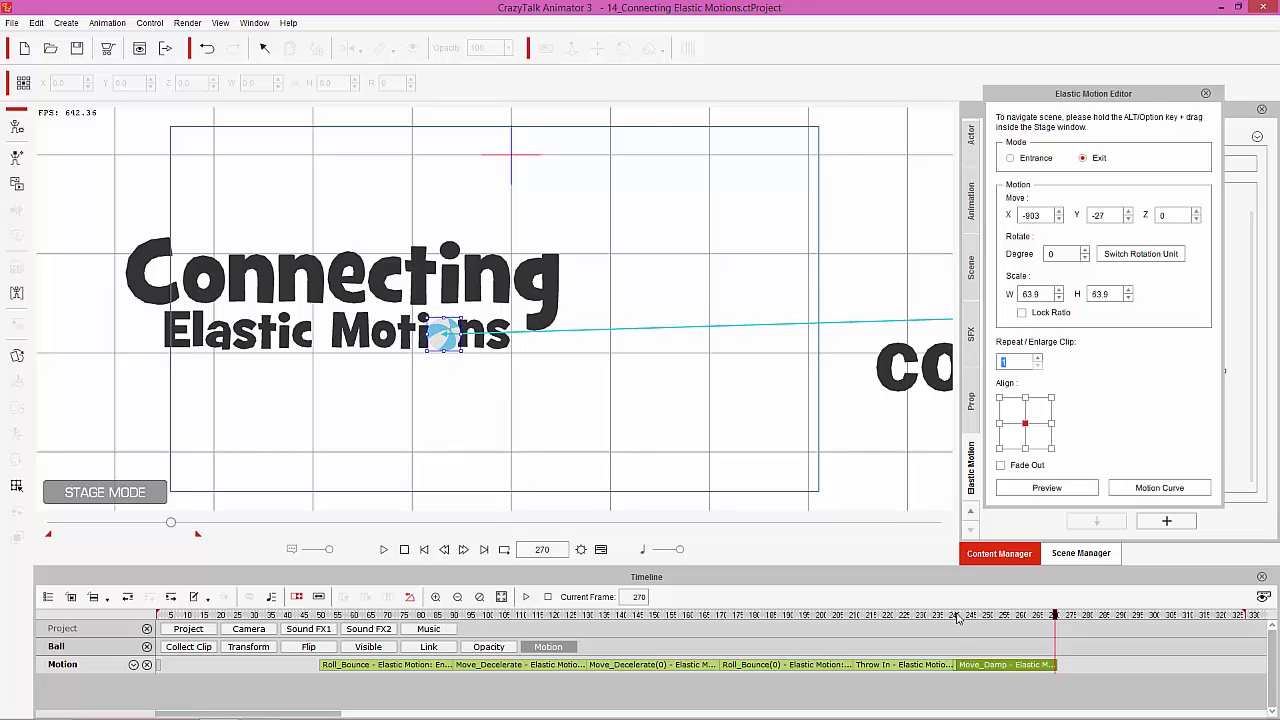
drag(987, 618, 951, 615)
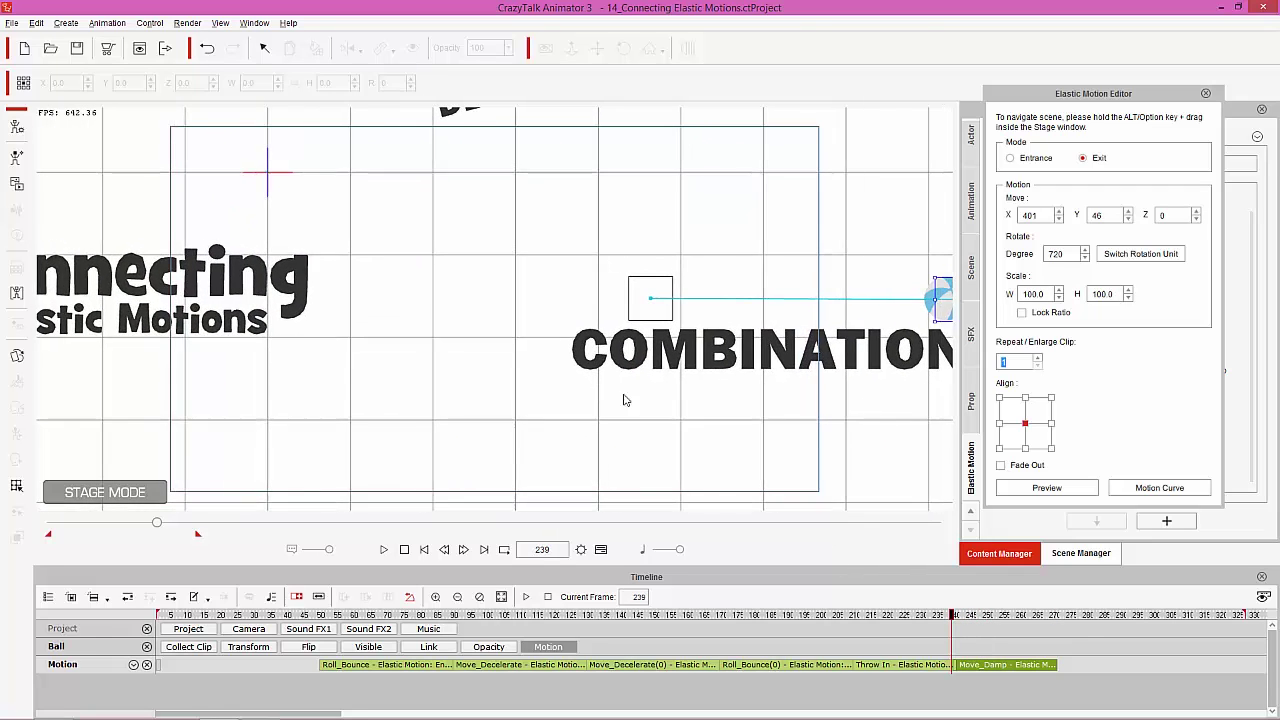
drag(937, 619, 1038, 622)
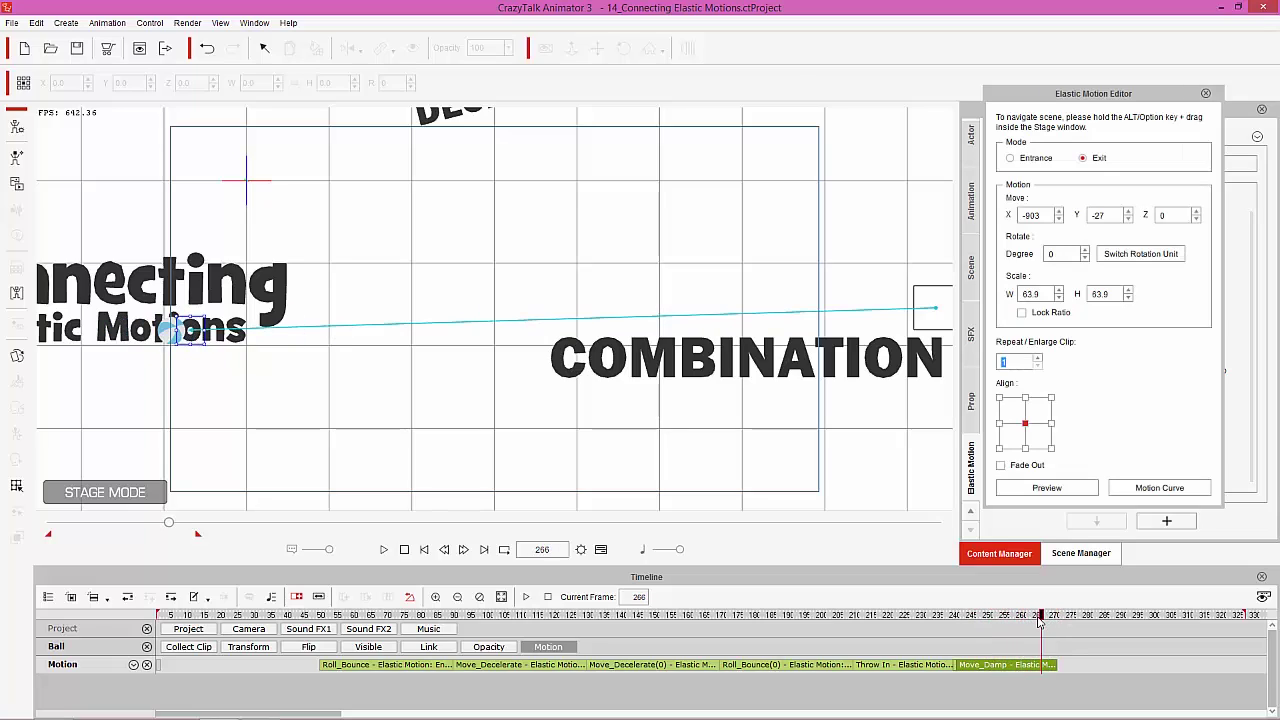
Set the Move_Damp clip's rotation to 1080 degrees, preview it and scrub back to check the spin
click(1008, 672)
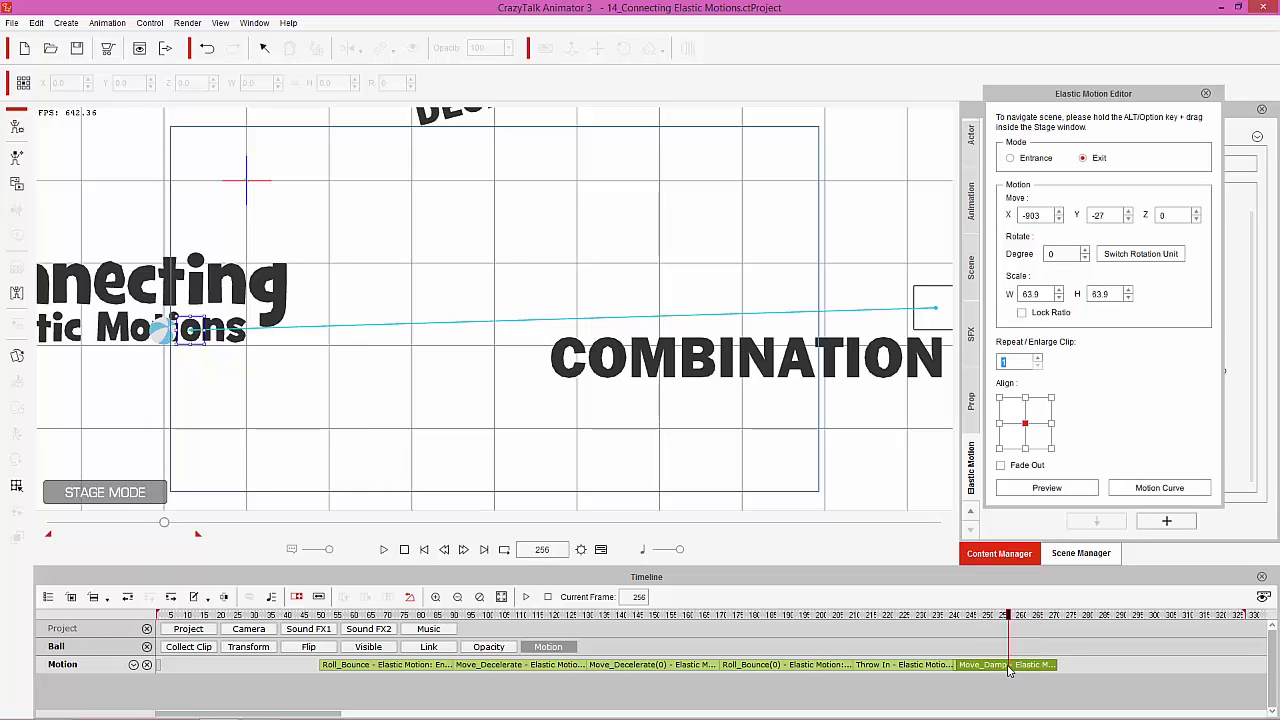
click(1068, 253)
double_click(1053, 254)
text(1080)
click(1050, 489)
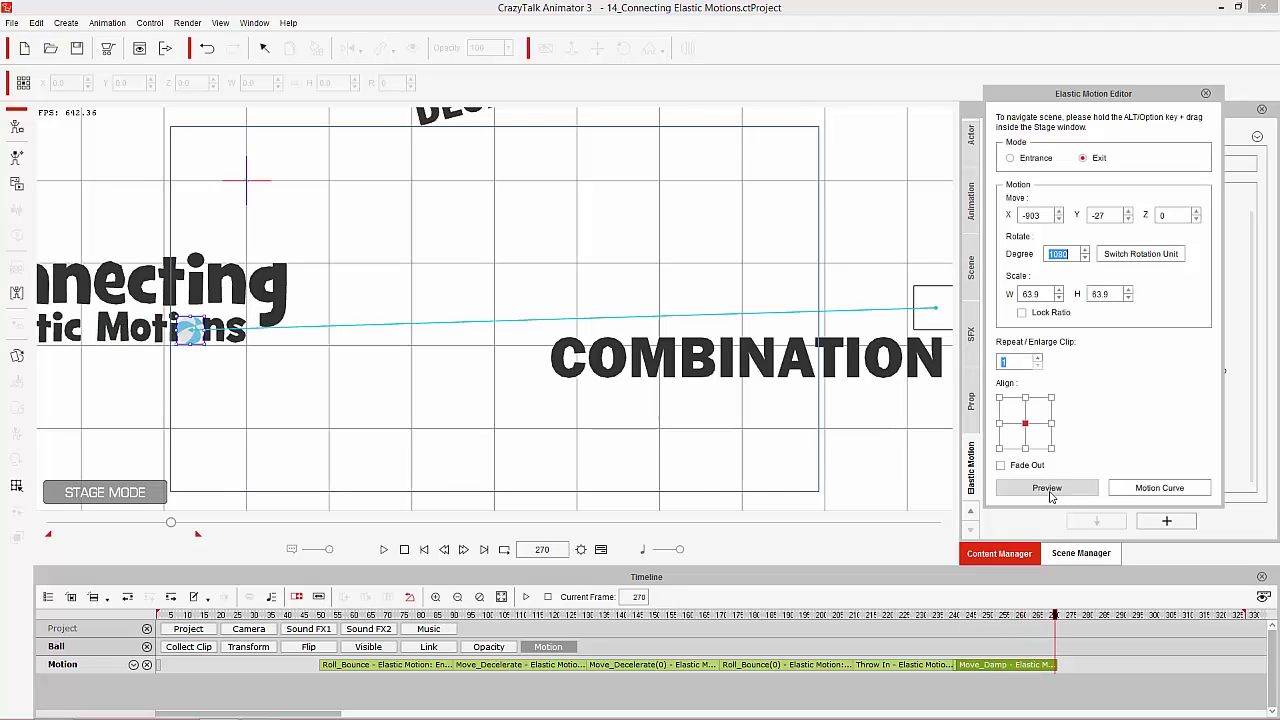
drag(966, 616, 988, 616)
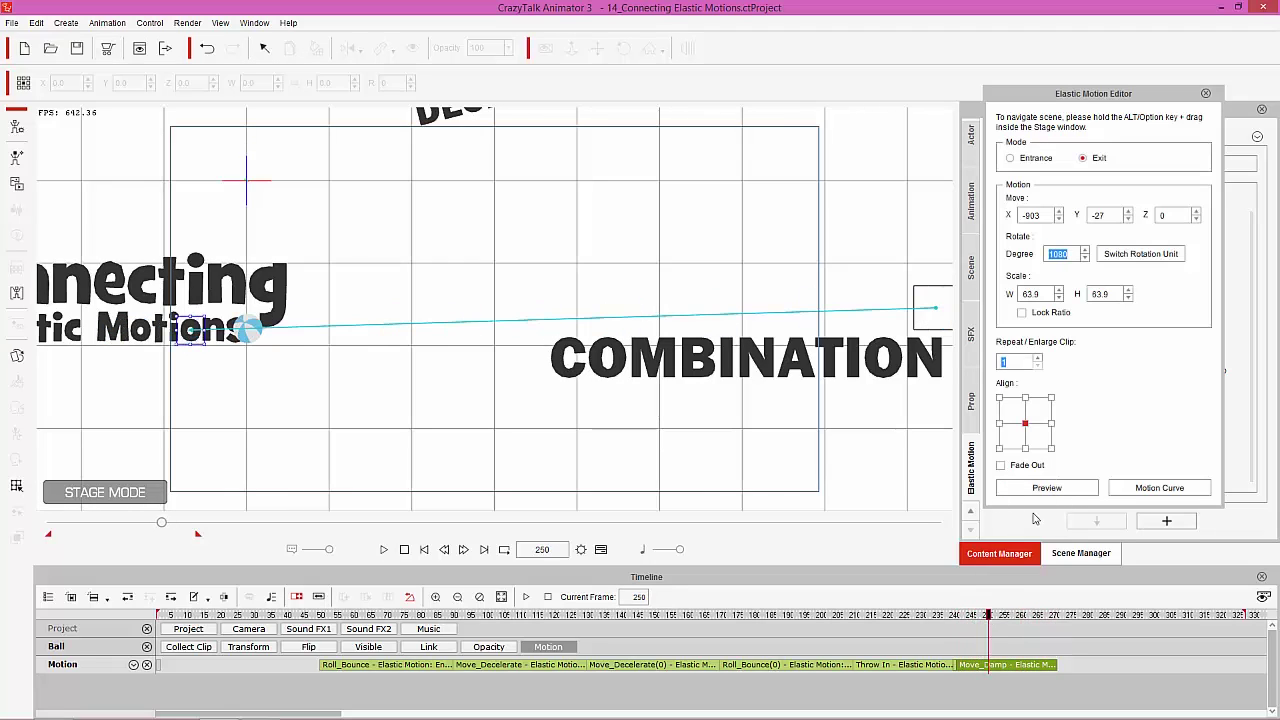
Set the Move_Damp clip's rotation to -1080 degrees and preview the ball's exit motion
click(1052, 253)
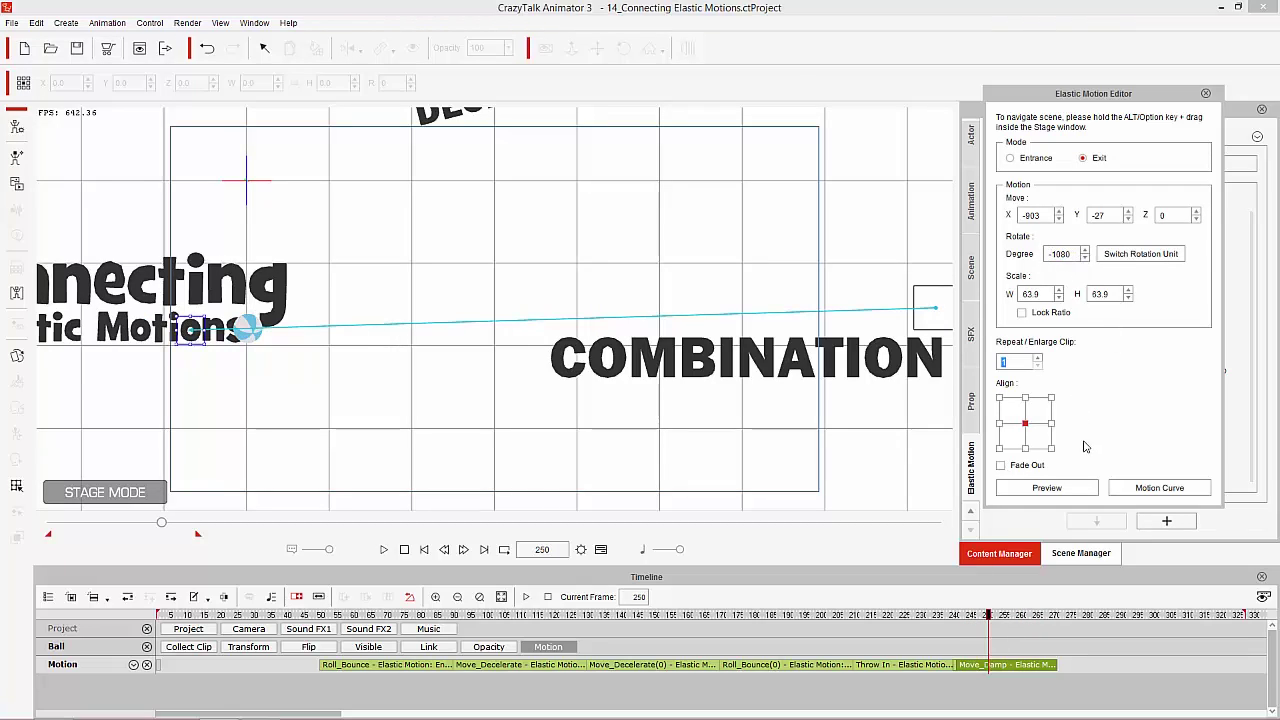
click(1066, 489)
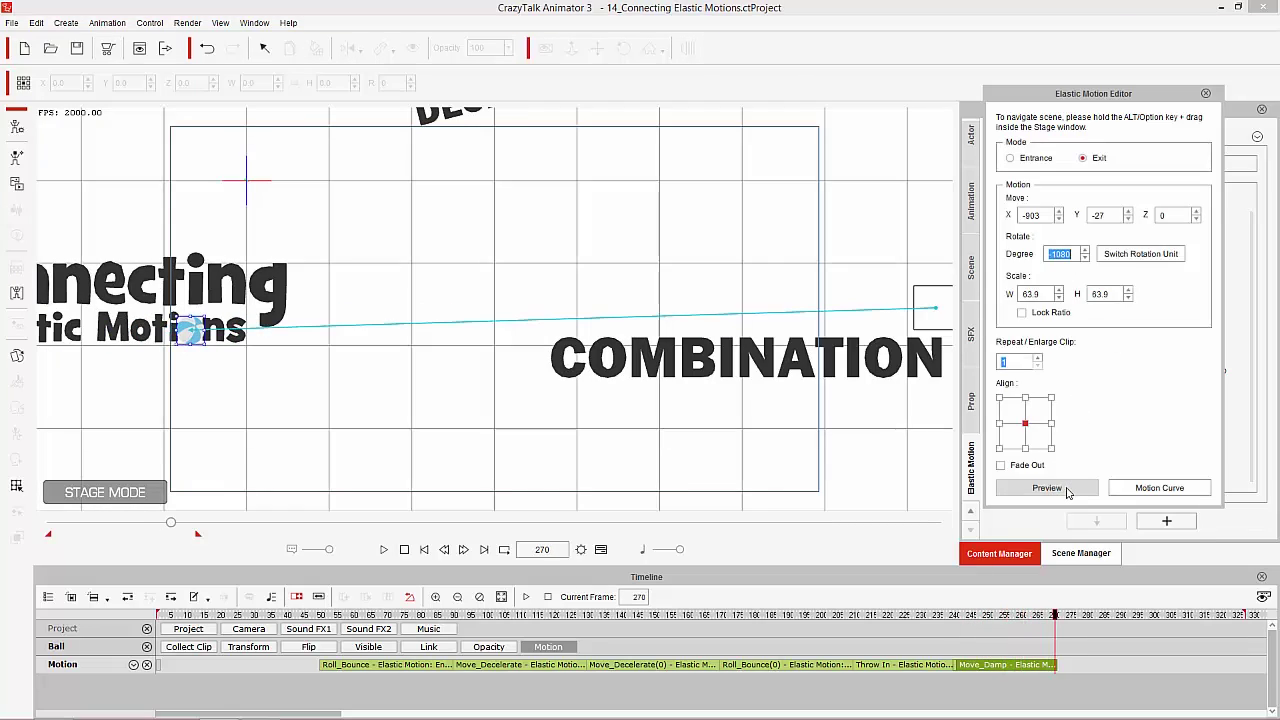
click(1066, 490)
drag(979, 621, 925, 621)
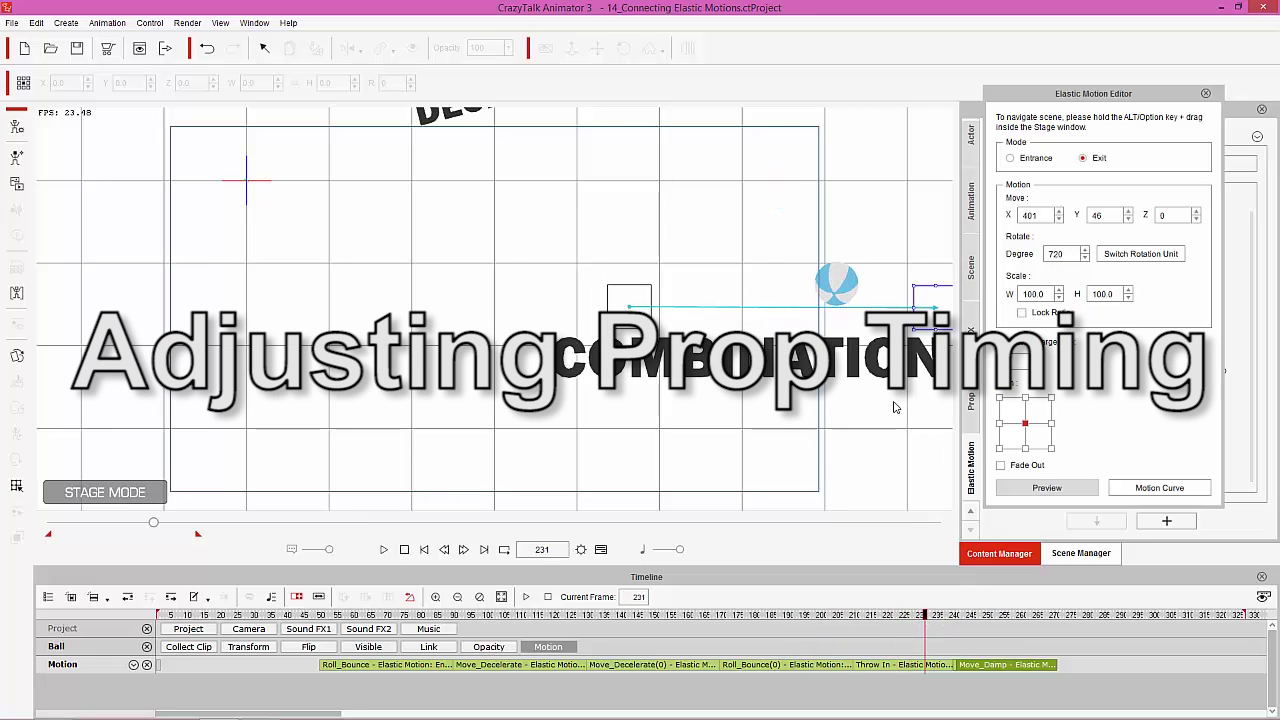
Close the Elastic Motion Editor and show only the Transform track of the letter I in DAMPING, replacing the ball's tracks
drag(952, 405, 686, 434)
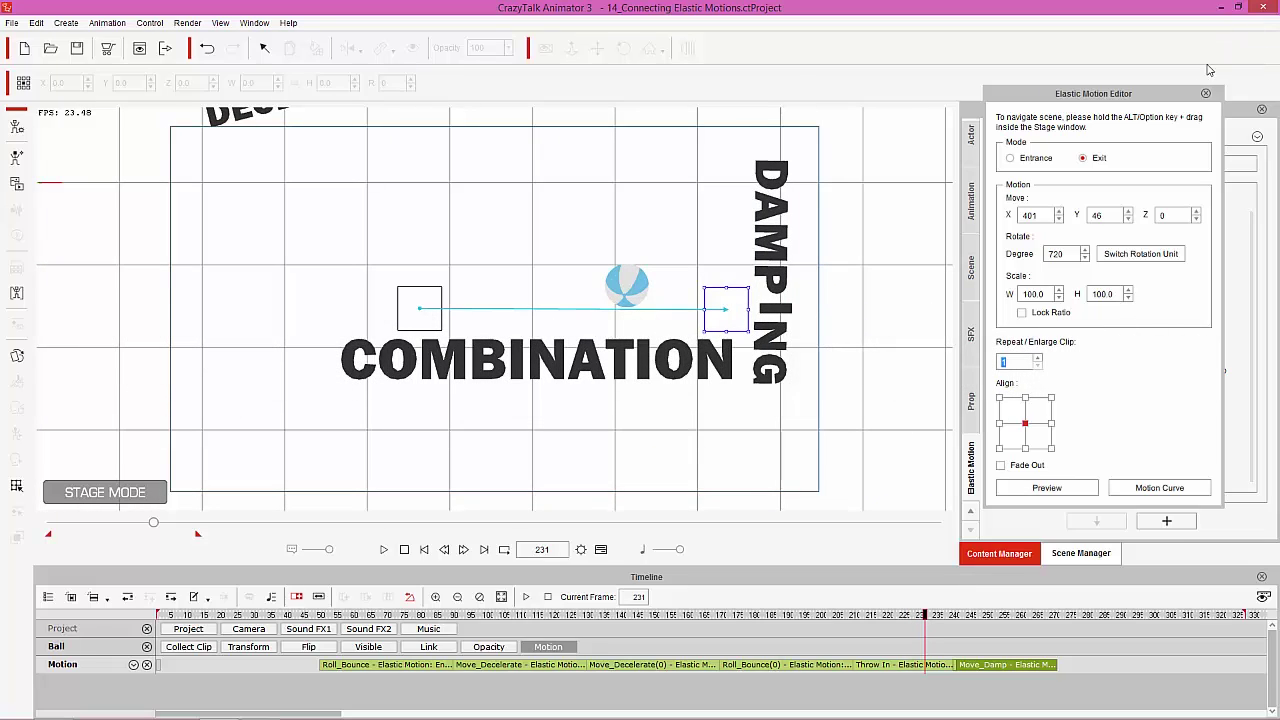
click(1205, 94)
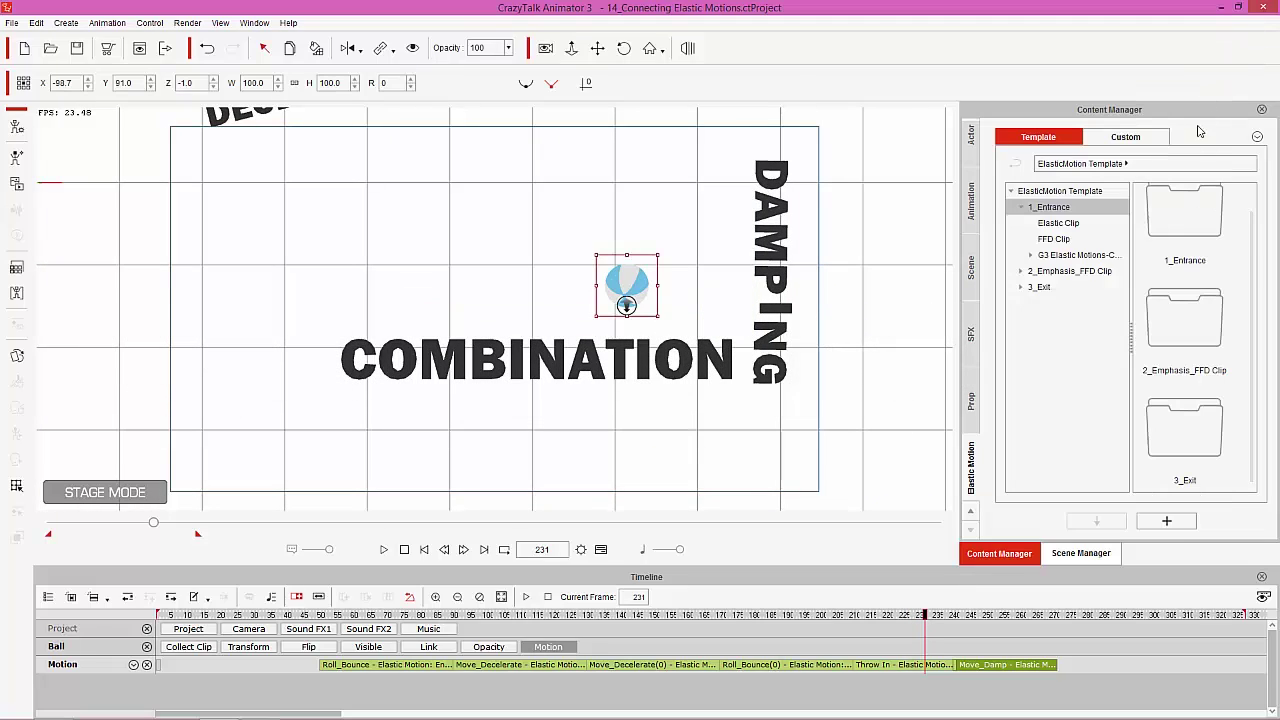
click(779, 310)
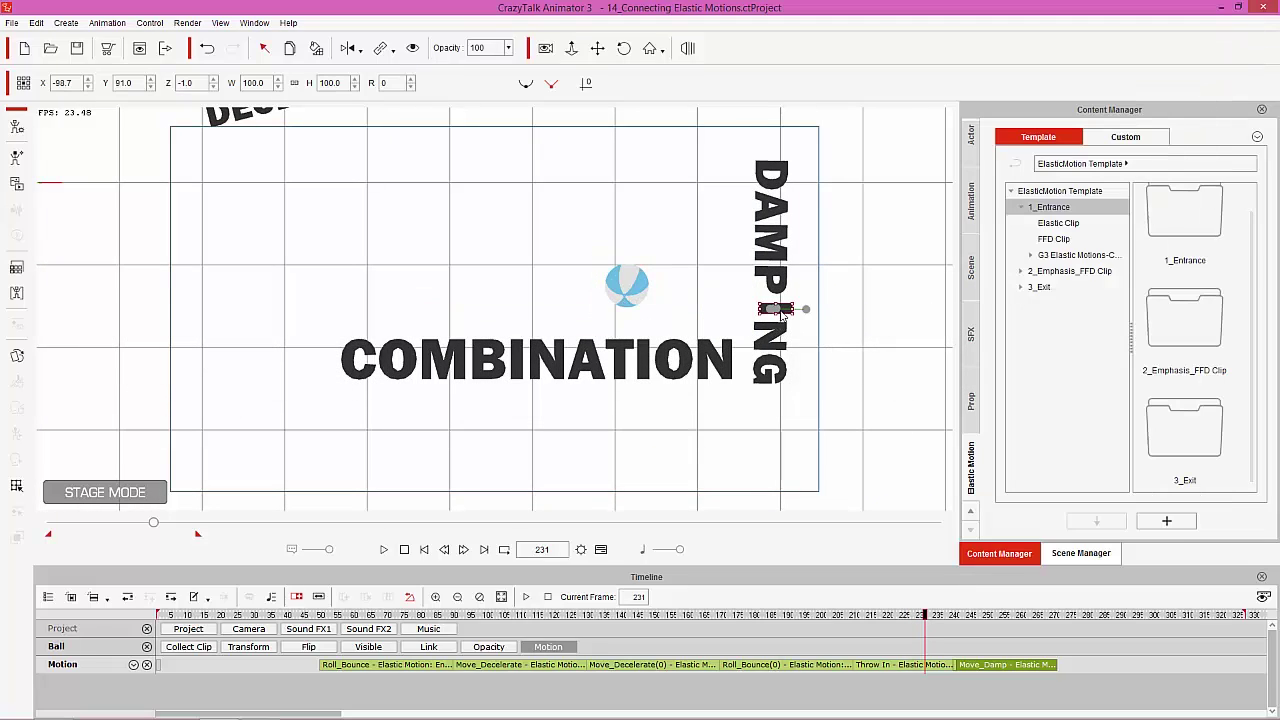
click(146, 647)
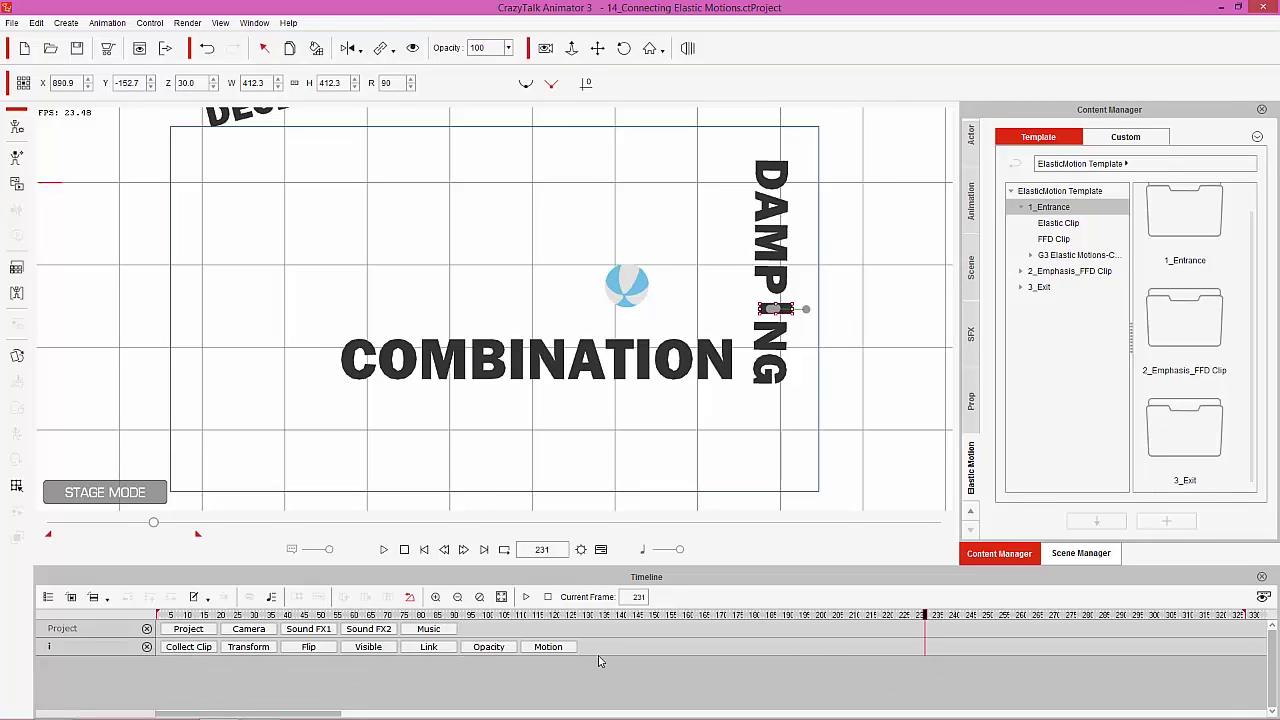
click(248, 647)
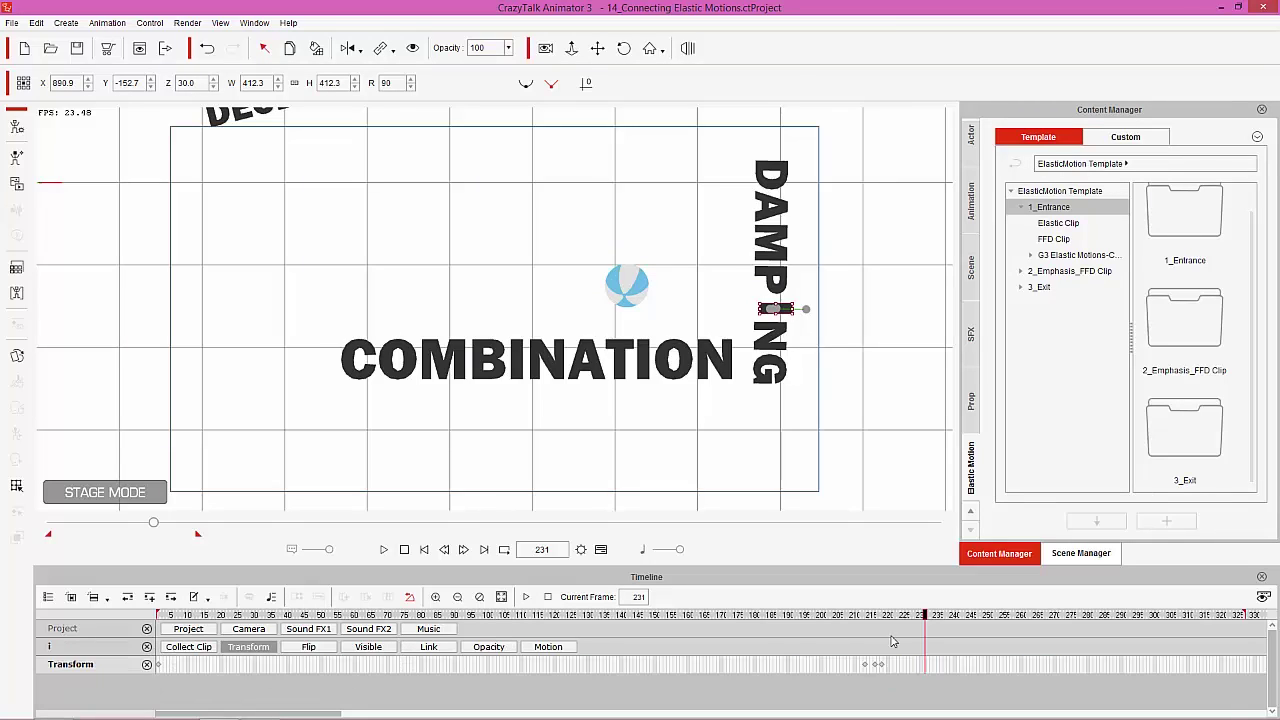
Move the letter I's three Transform keys together to about frames 237, 240 and 242, matching the ball's impact, and scrub to check
drag(872, 621, 957, 618)
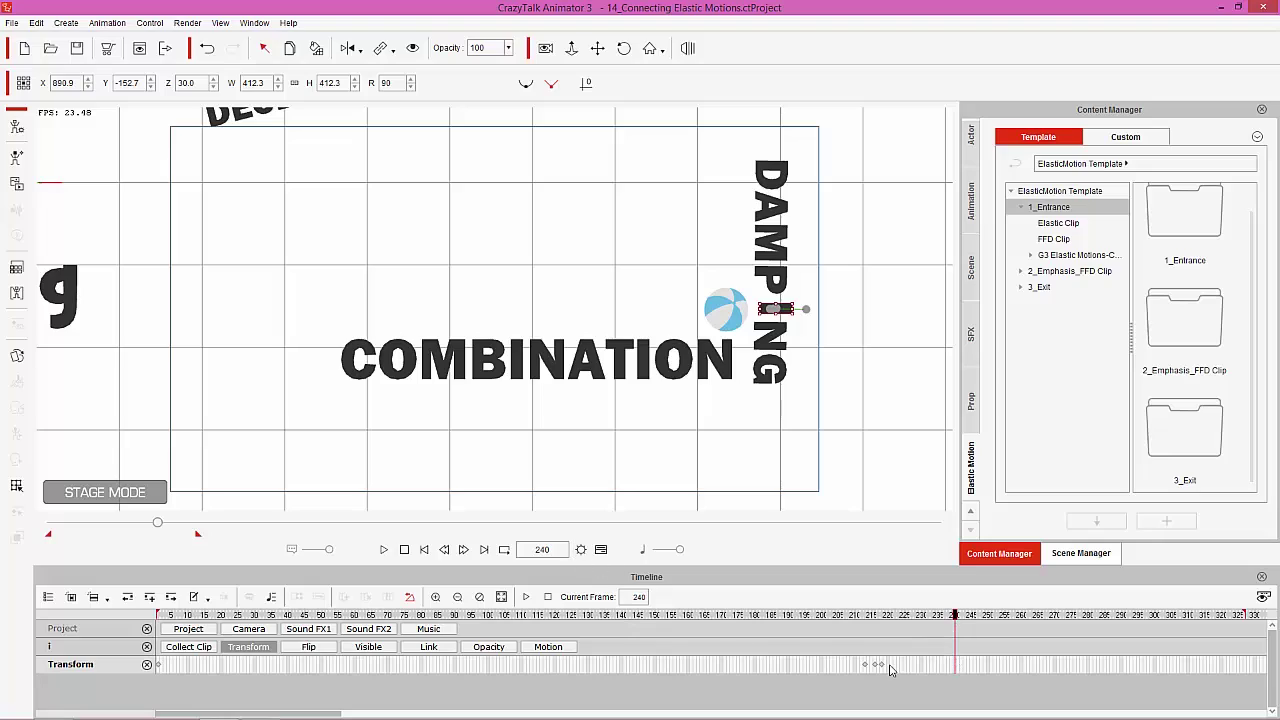
drag(890, 668, 918, 668)
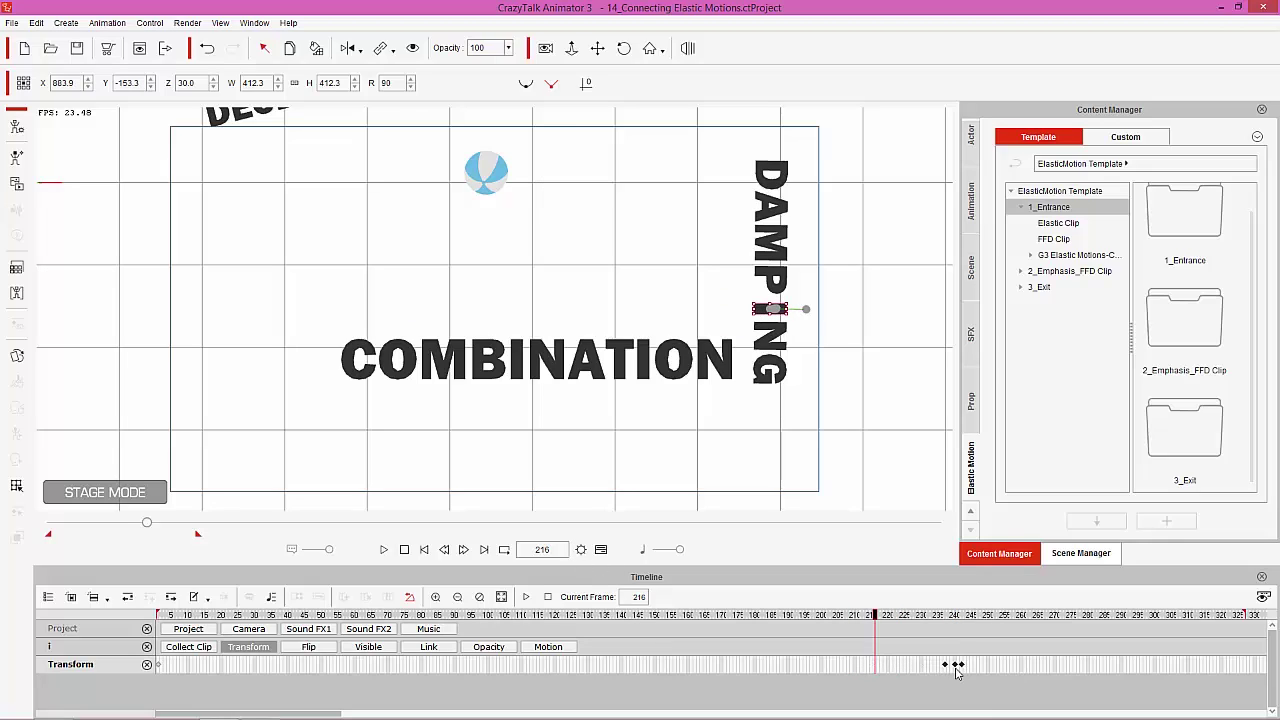
click(956, 668)
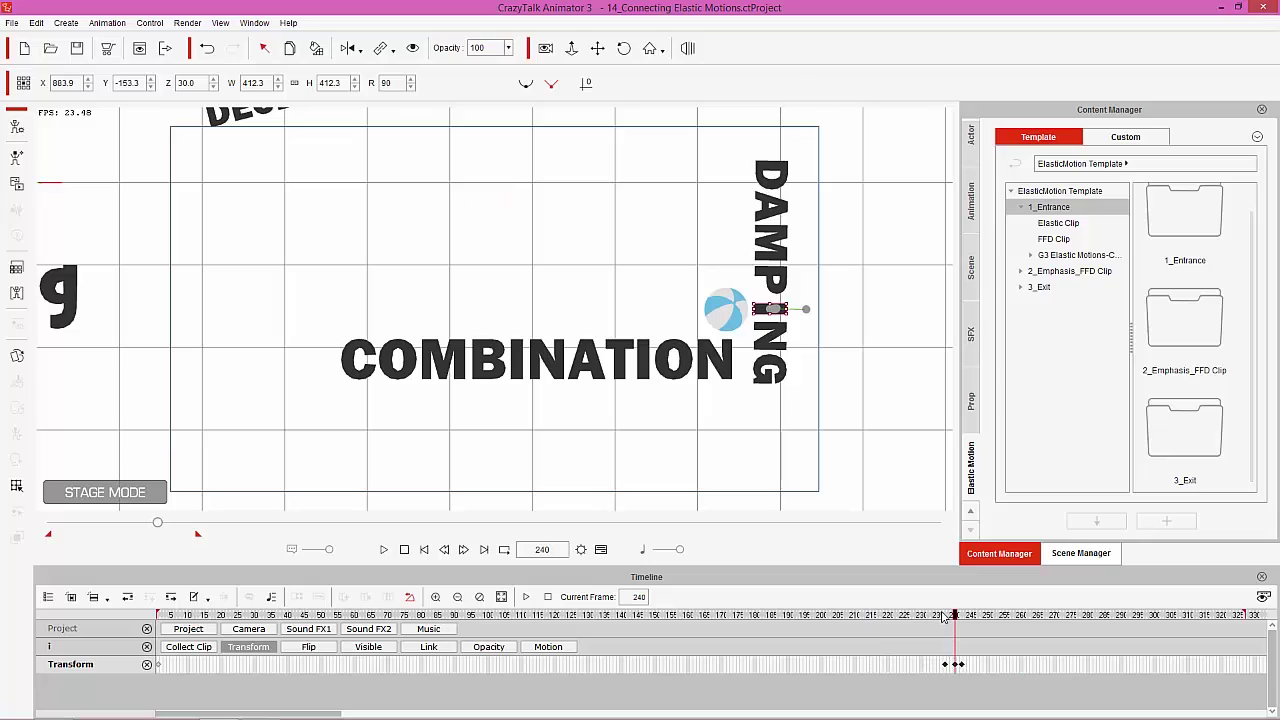
scroll(955, 677, up, 2)
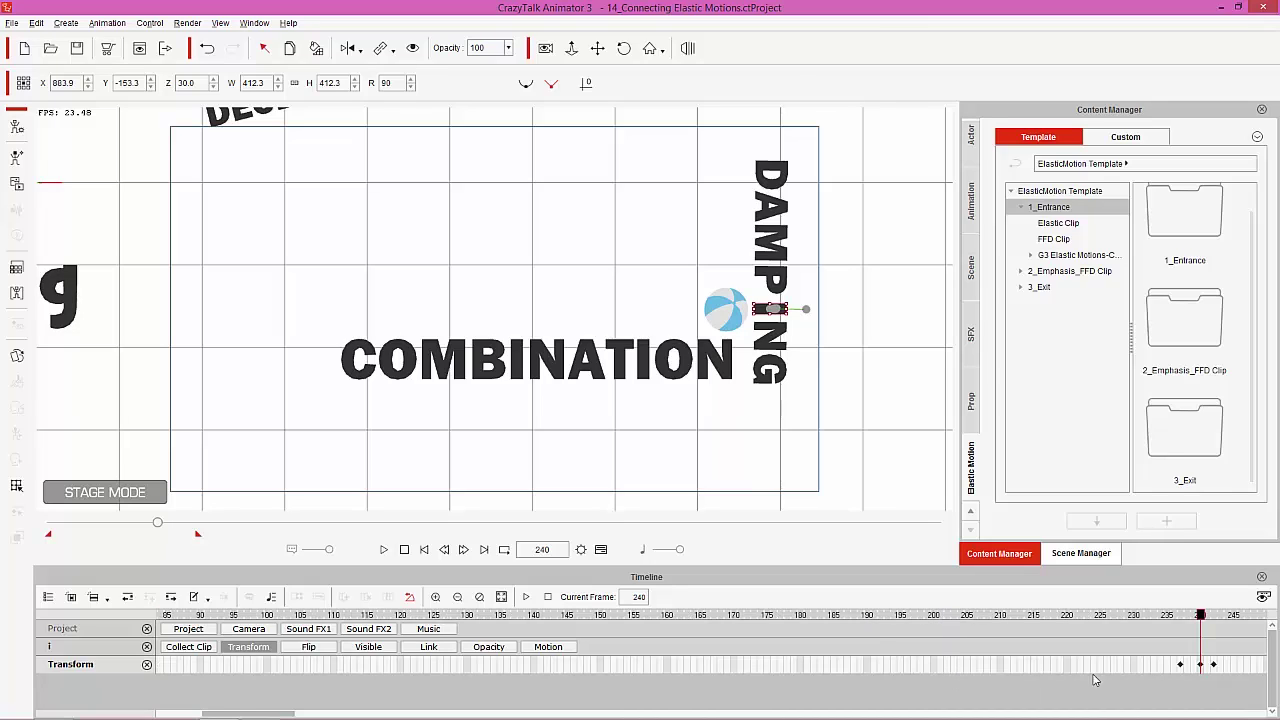
drag(287, 714, 337, 714)
drag(478, 615, 449, 615)
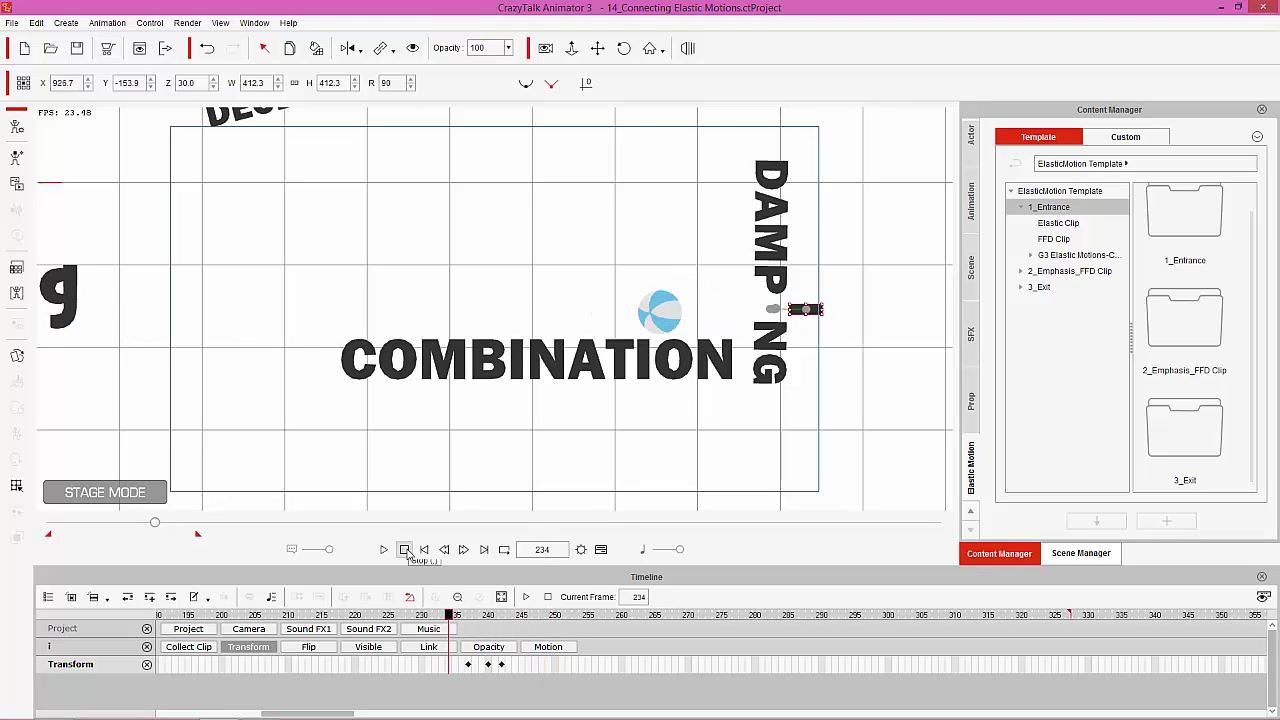
Return to the first frame, turn on camera recording mode and play the animation through the camera view
click(405, 550)
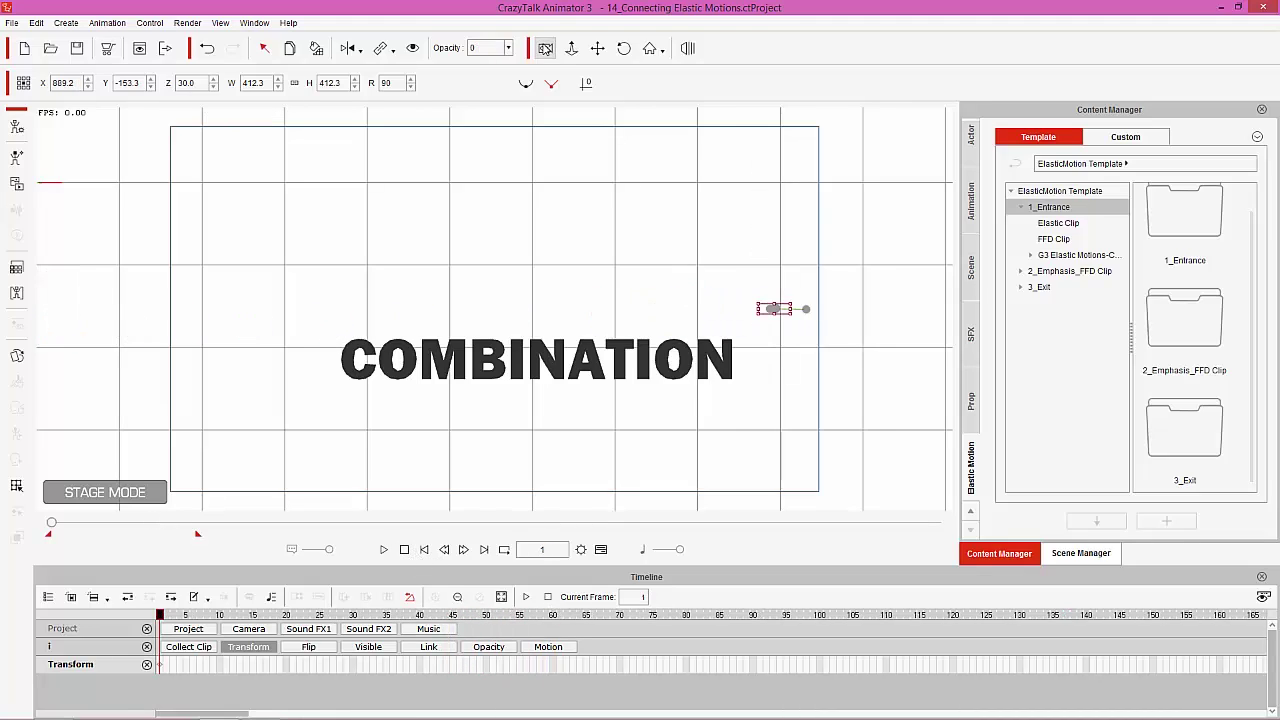
click(545, 49)
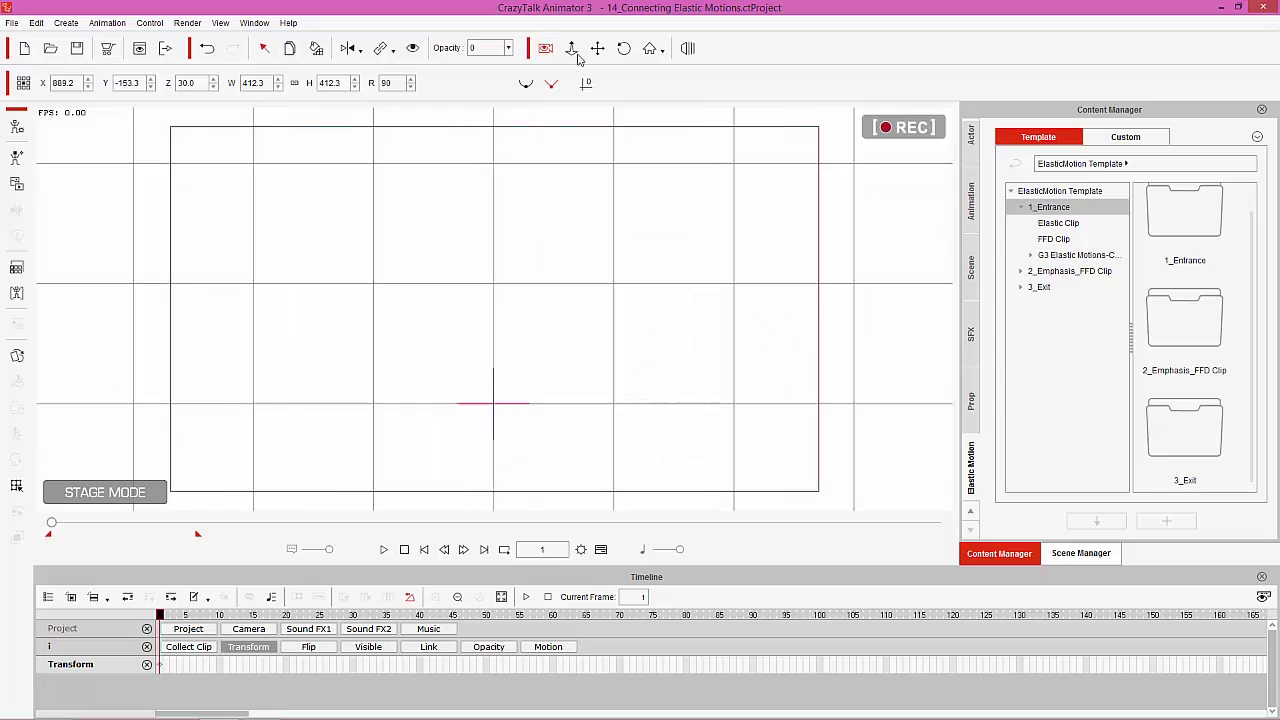
click(386, 550)
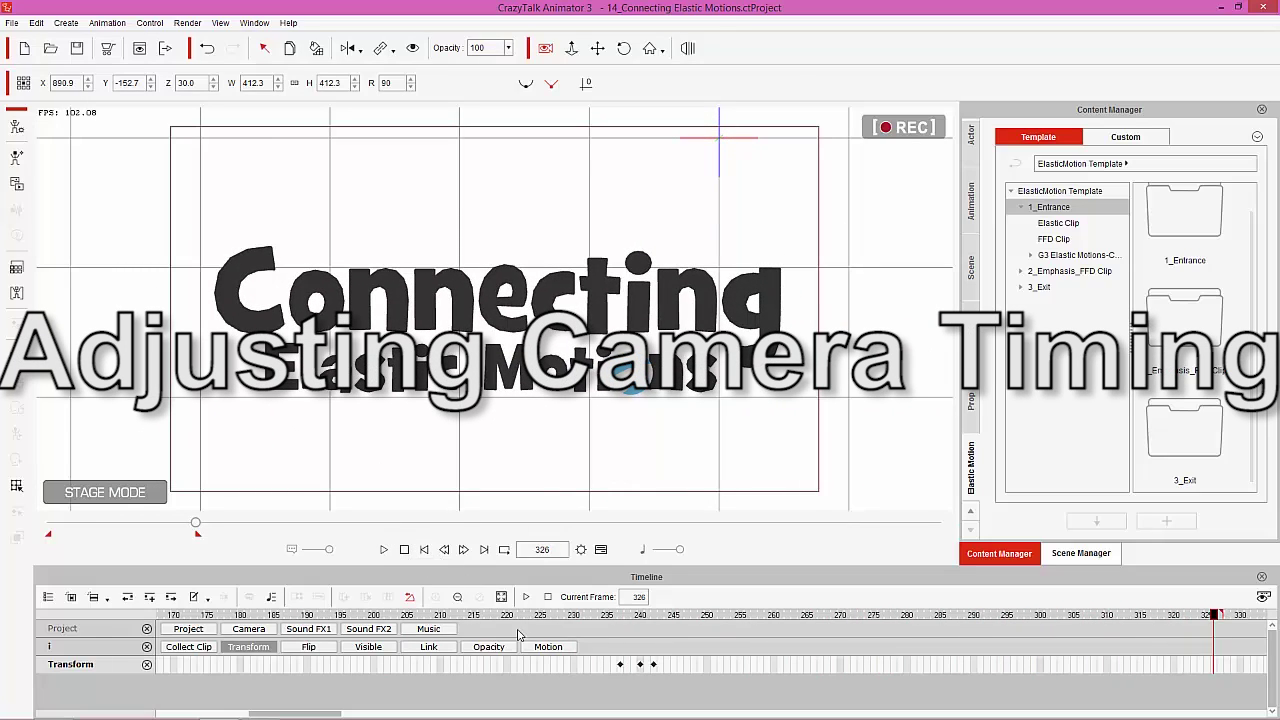
Remove the letter I's tracks from the timeline and show the project's Camera track
click(147, 665)
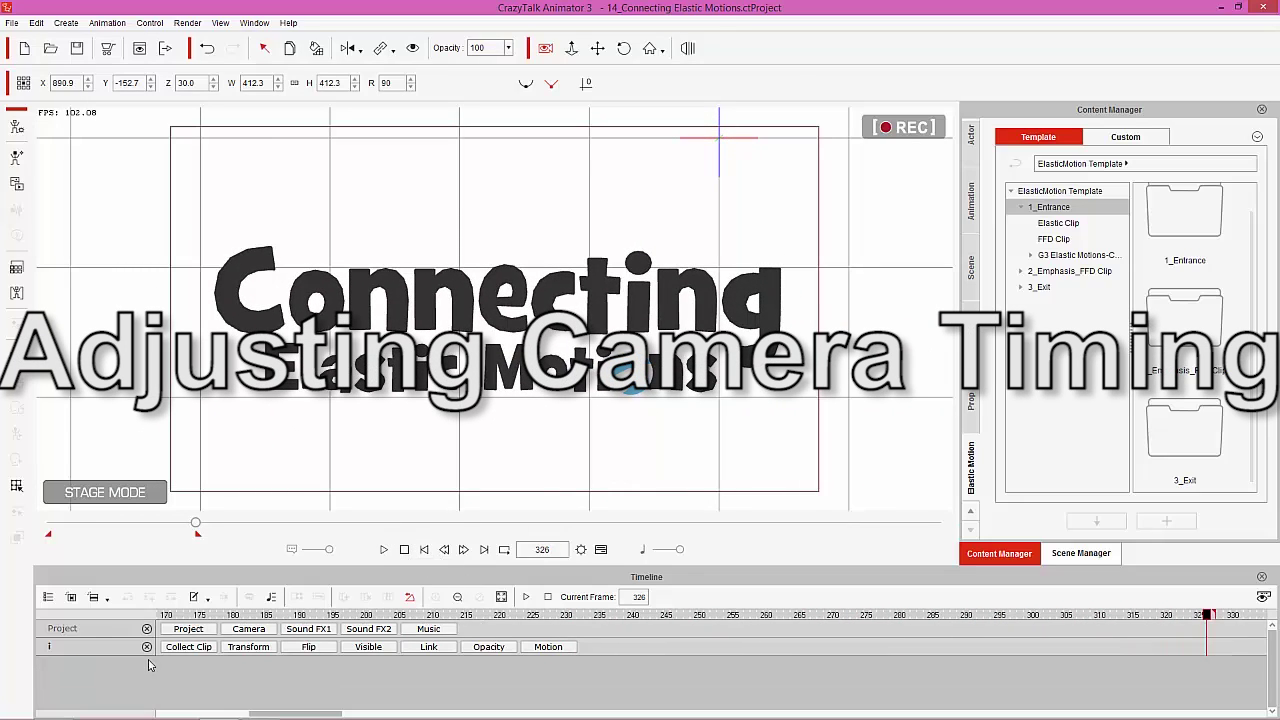
click(147, 647)
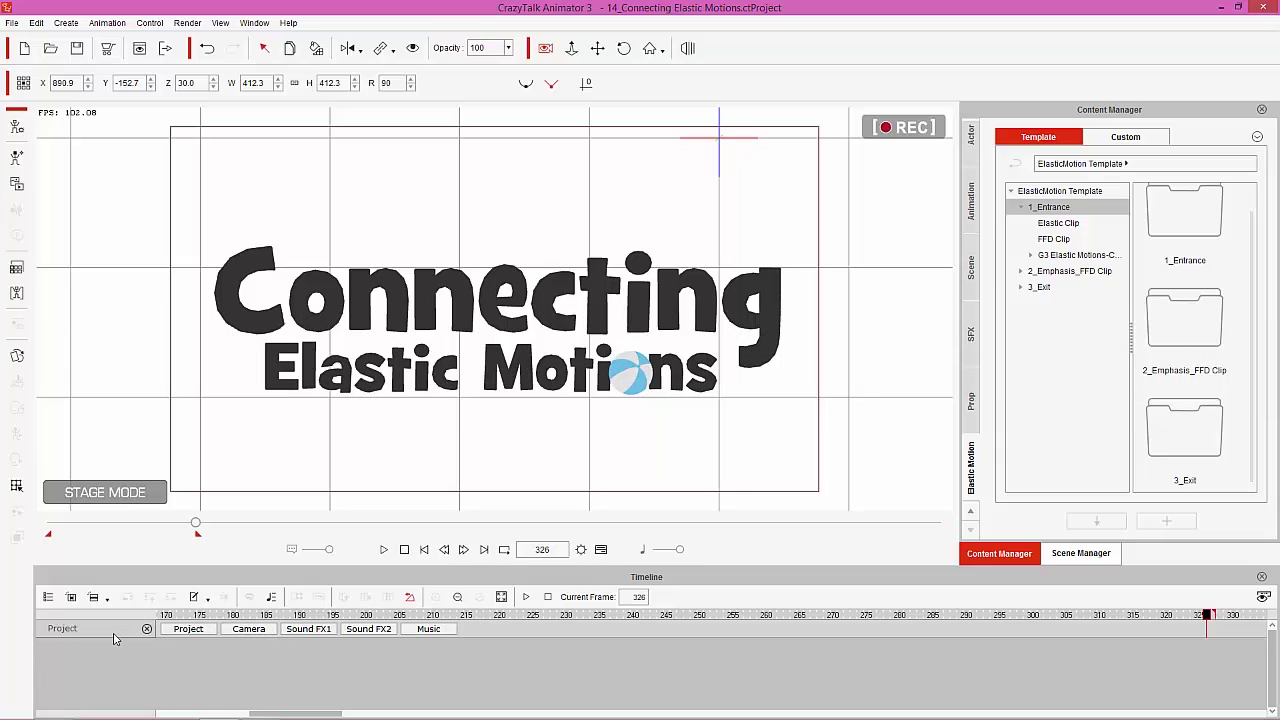
click(48, 597)
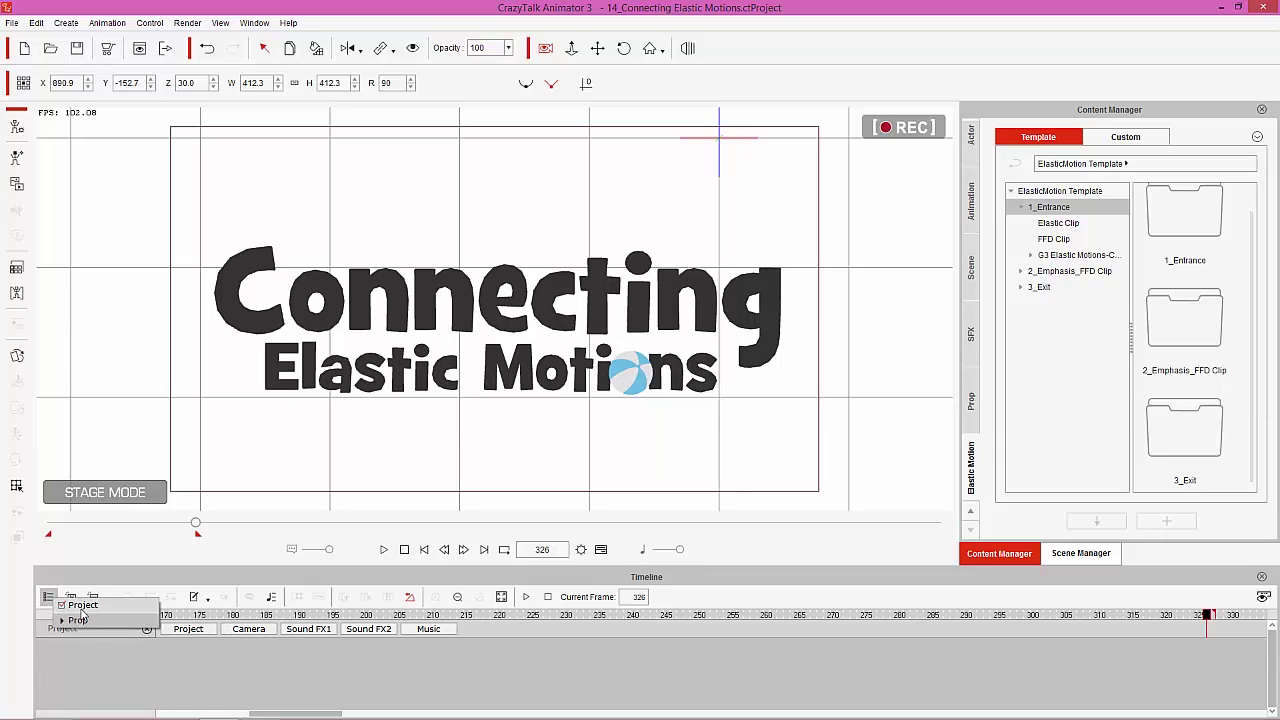
click(138, 576)
click(258, 632)
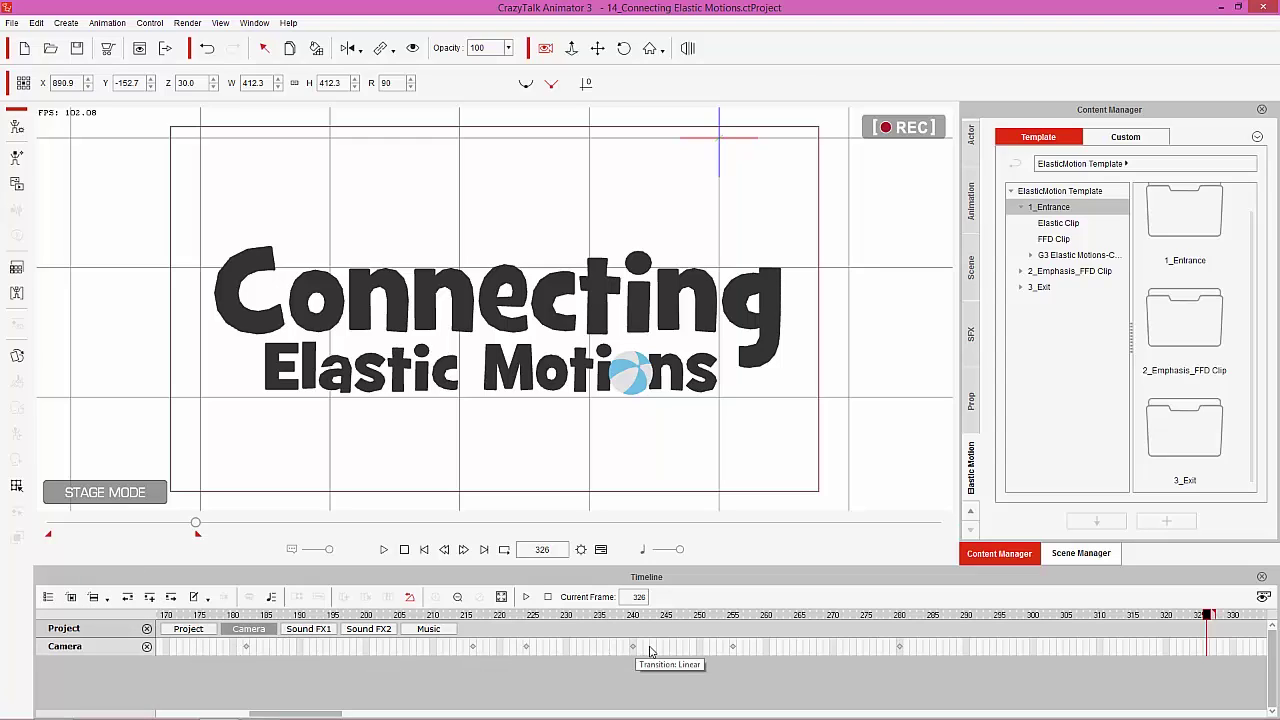
scroll(762, 650, down, 2)
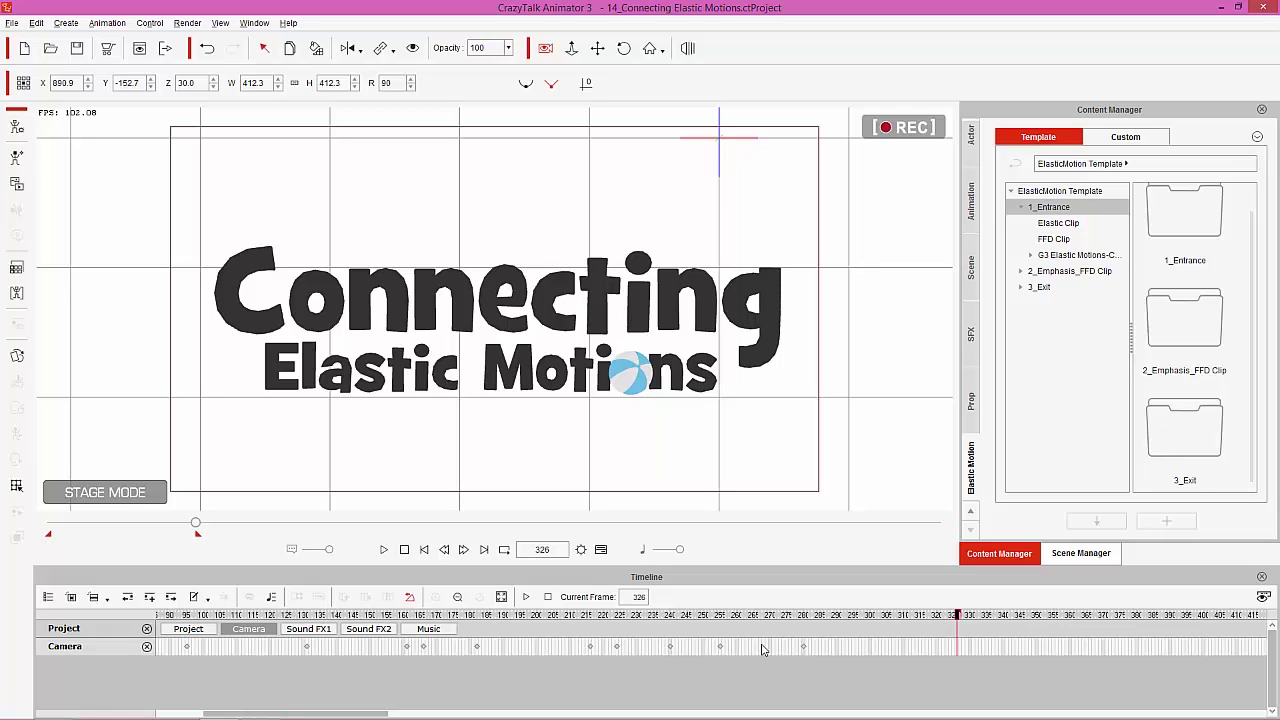
Move the camera keys at frames 166 and 182 to about frames 182 and 198, scrubbing to check the ball's framing
mouse_move(397, 617)
mouse_down()
mouse_move(360, 617)
mouse_move(420, 617)
mouse_up()
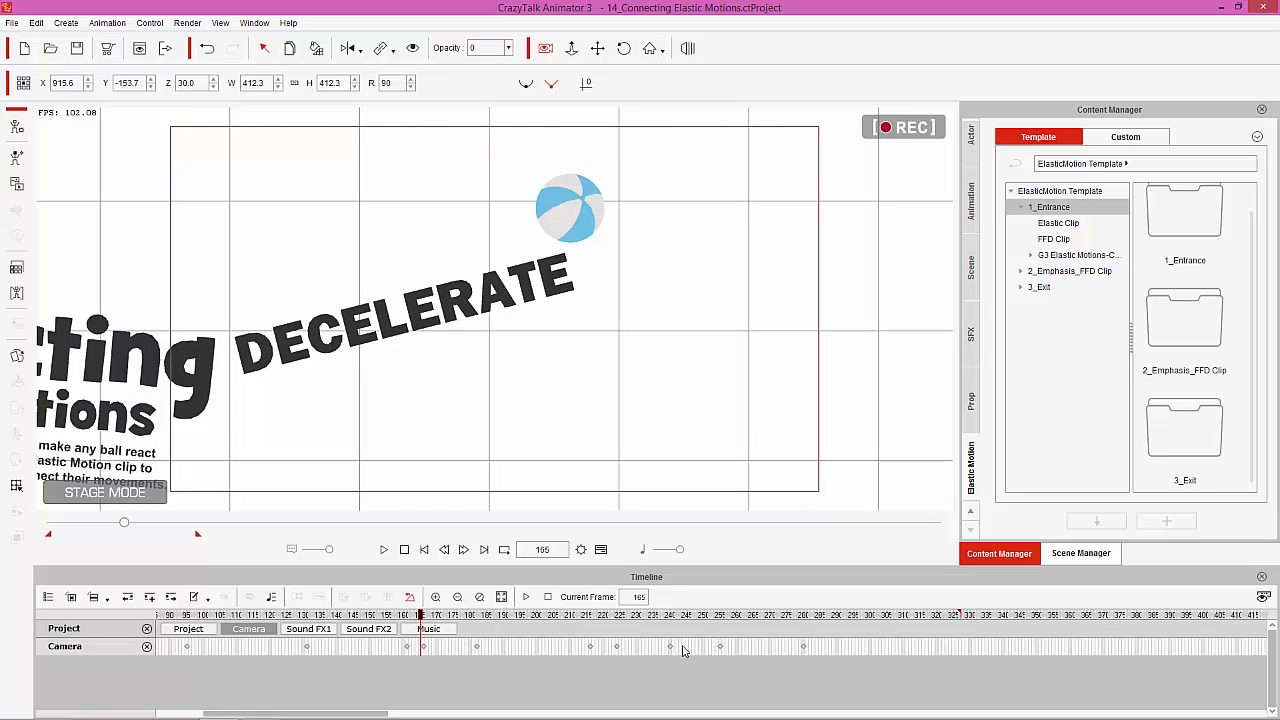
drag(407, 617, 530, 648)
click(441, 618)
drag(441, 618, 573, 631)
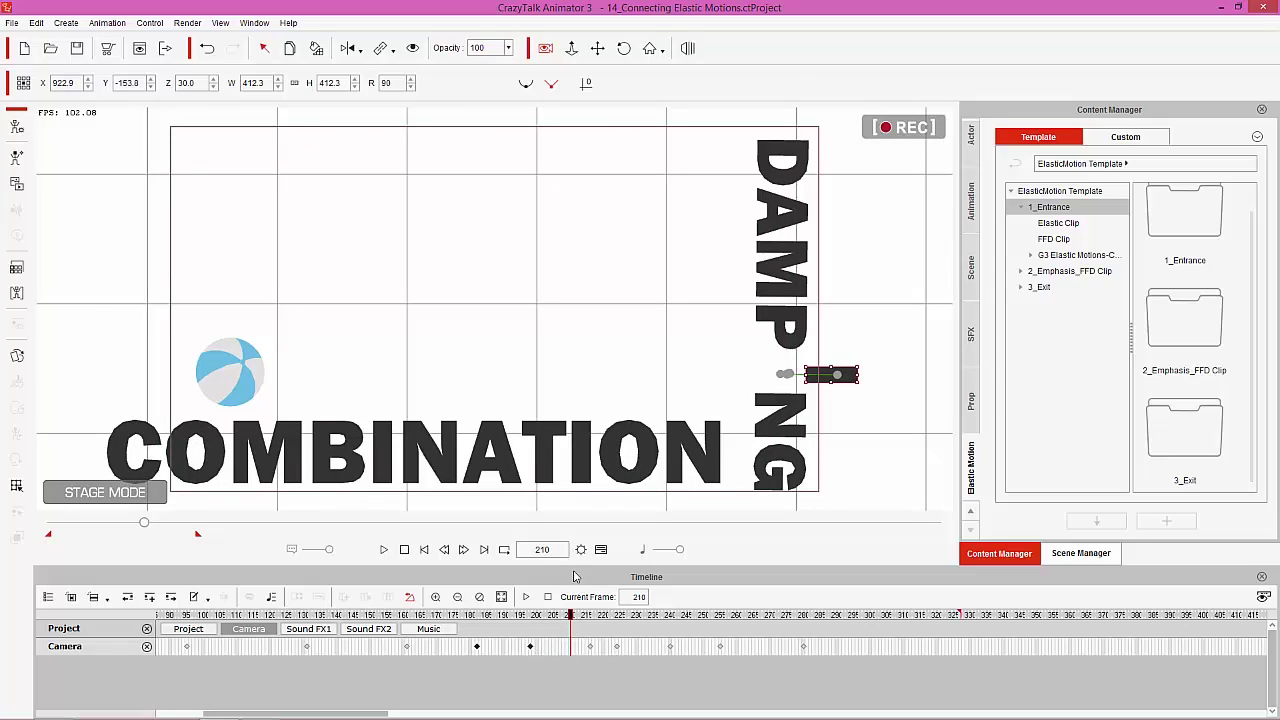
Shift the last five camera keys to start at about frame 258, and move the preceding pair to about frames 194 and 210
drag(588, 651, 857, 670)
drag(590, 650, 730, 650)
mouse_move(503, 617)
mouse_down()
mouse_move(480, 617)
mouse_move(526, 617)
mouse_move(496, 617)
mouse_up()
drag(473, 649, 672, 637)
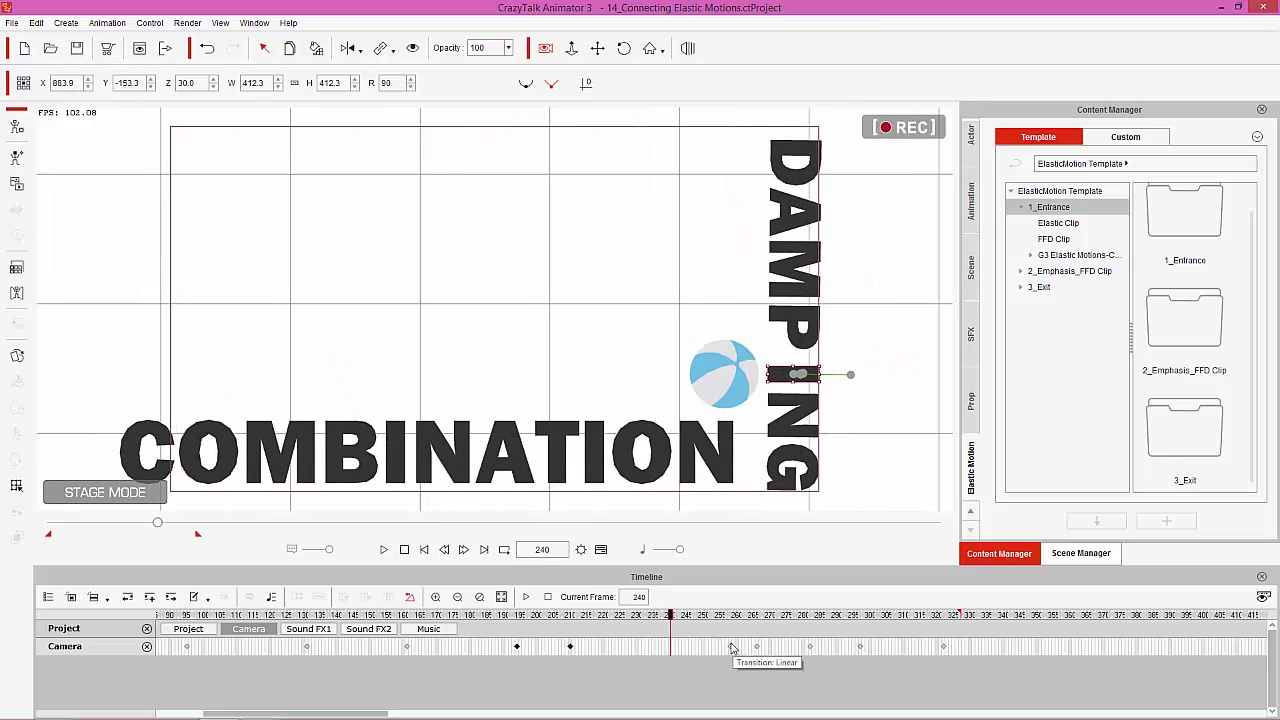
Move the first two of the last five camera keys to about frames 240 and 248 and scrub on to check the framing
drag(731, 616, 802, 620)
drag(676, 616, 769, 625)
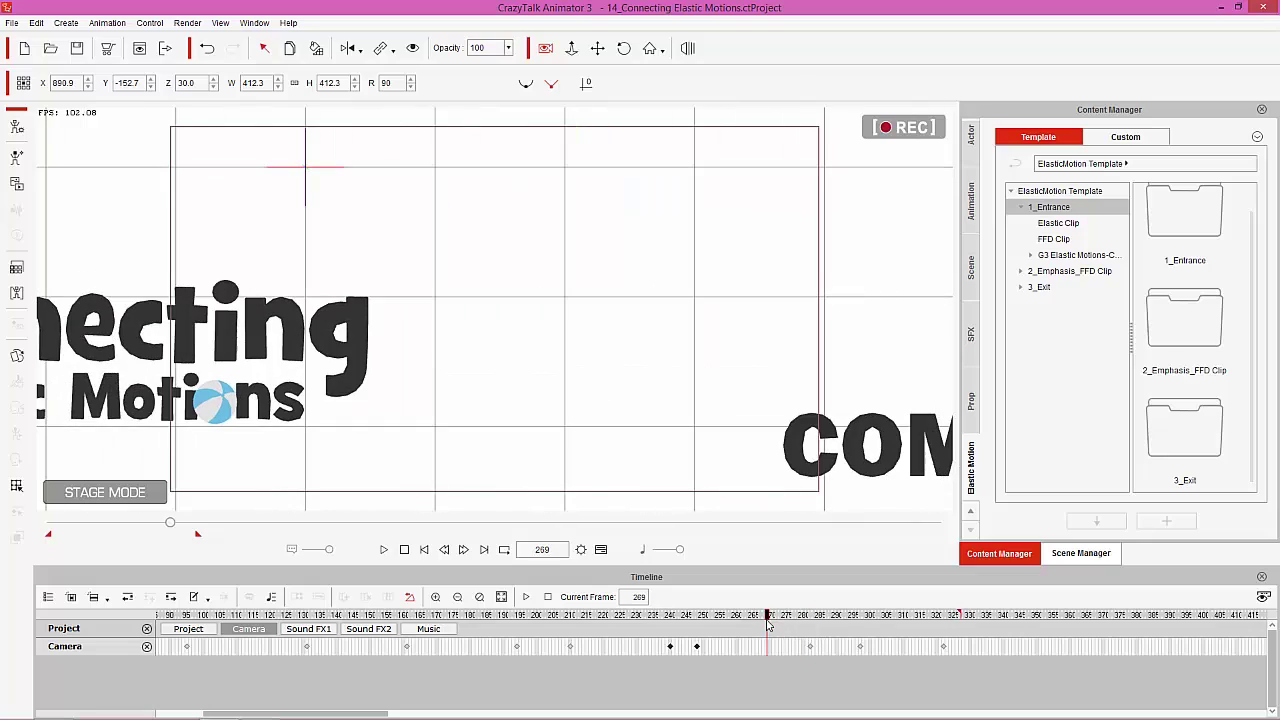
Move the last three camera keys to start at about frame 252 and scrub around it to check the framing
click(795, 649)
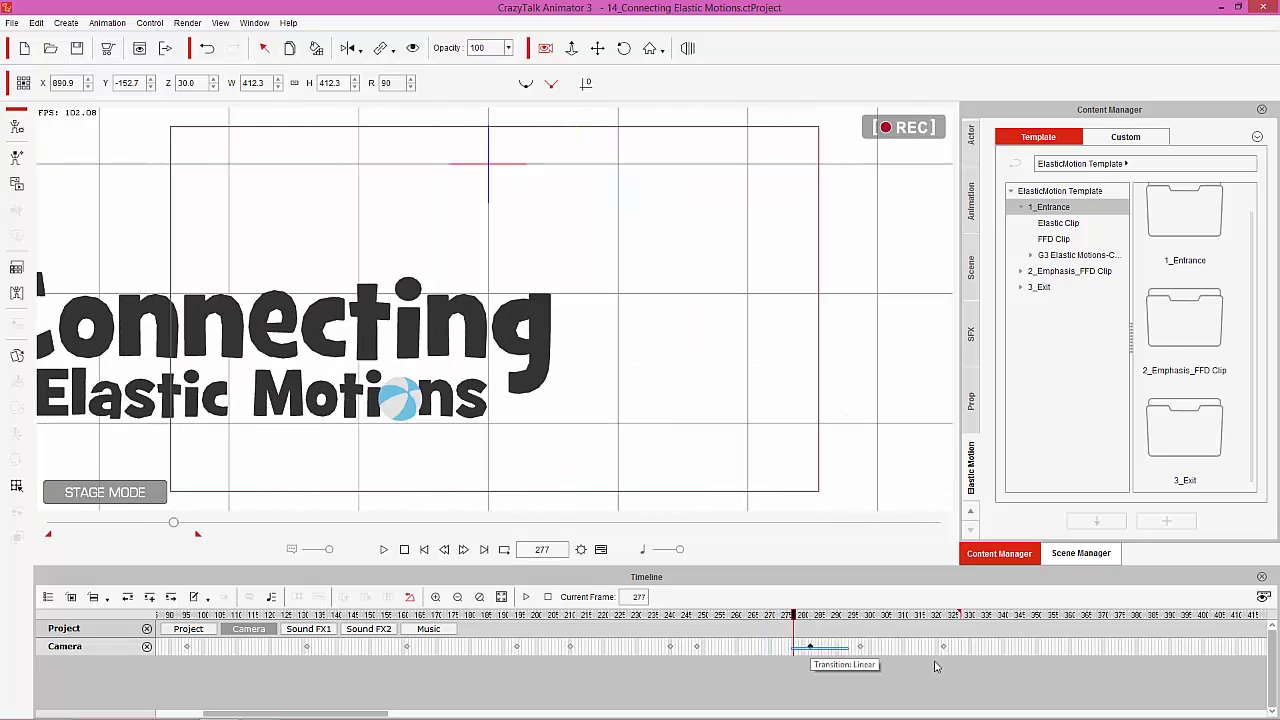
click(809, 648)
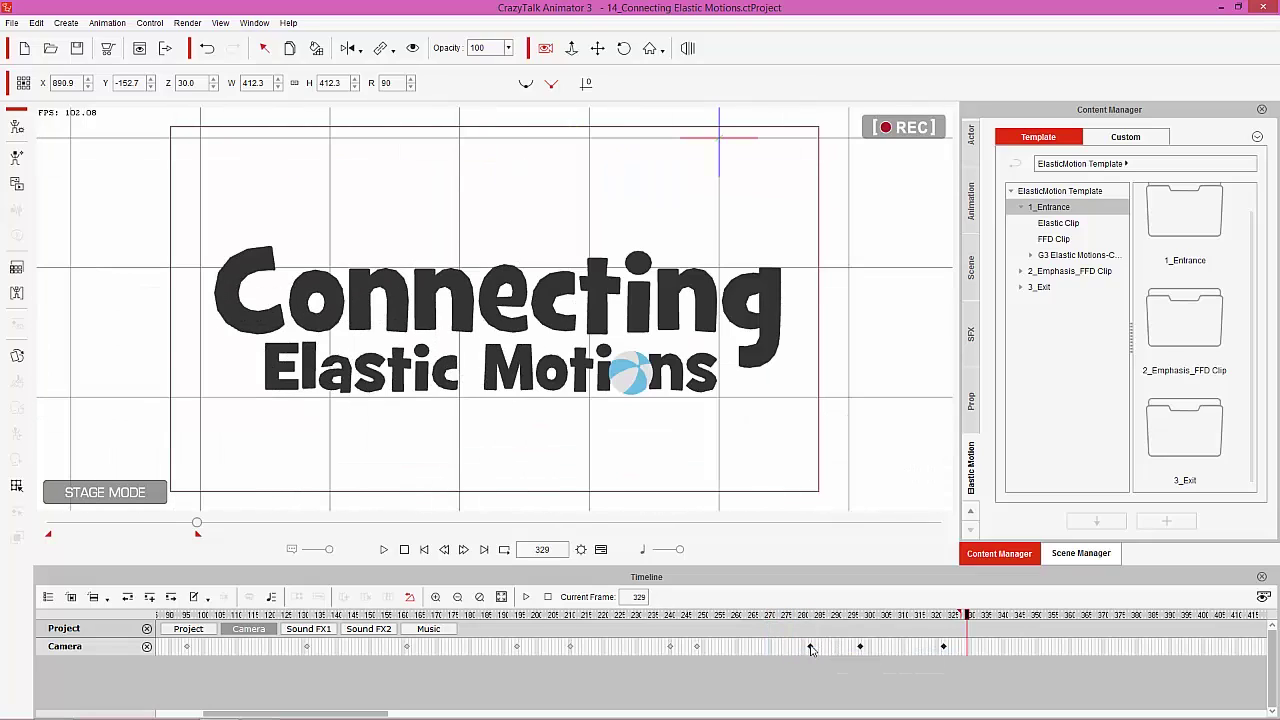
click(809, 648)
click(710, 647)
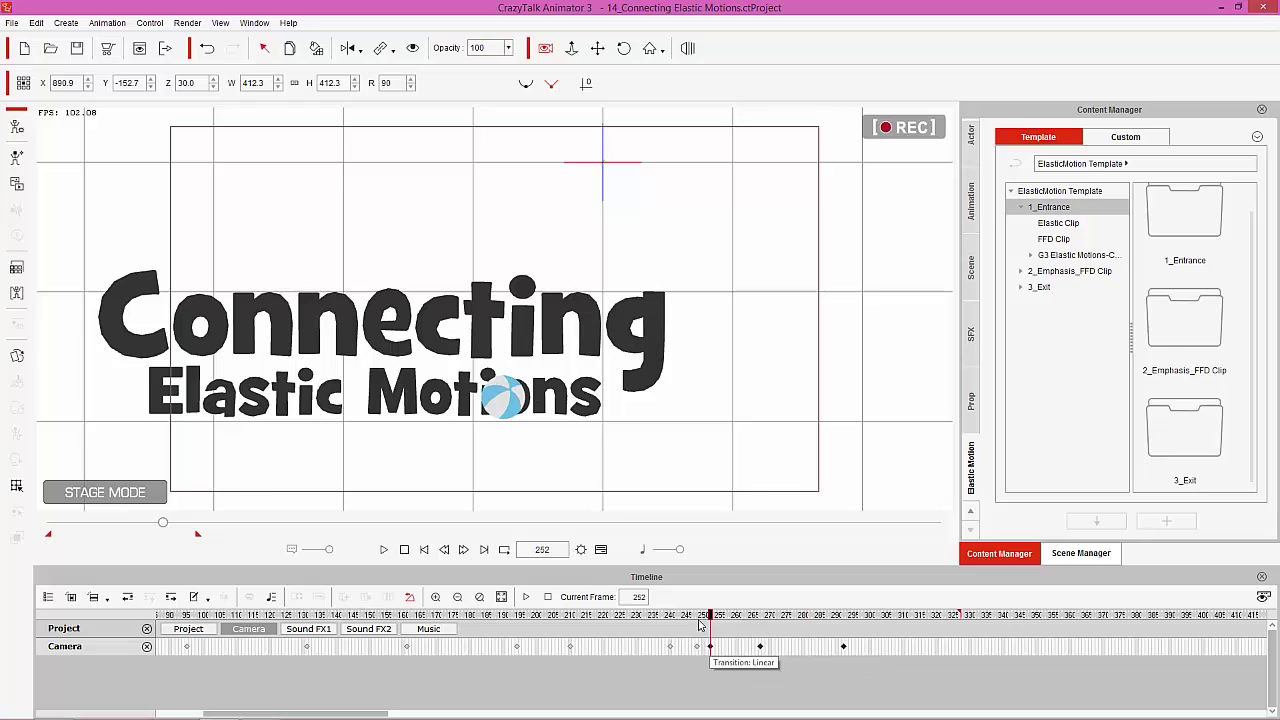
mouse_move(700, 625)
mouse_down()
mouse_move(682, 620)
mouse_move(814, 620)
mouse_move(688, 620)
mouse_move(713, 620)
mouse_up()
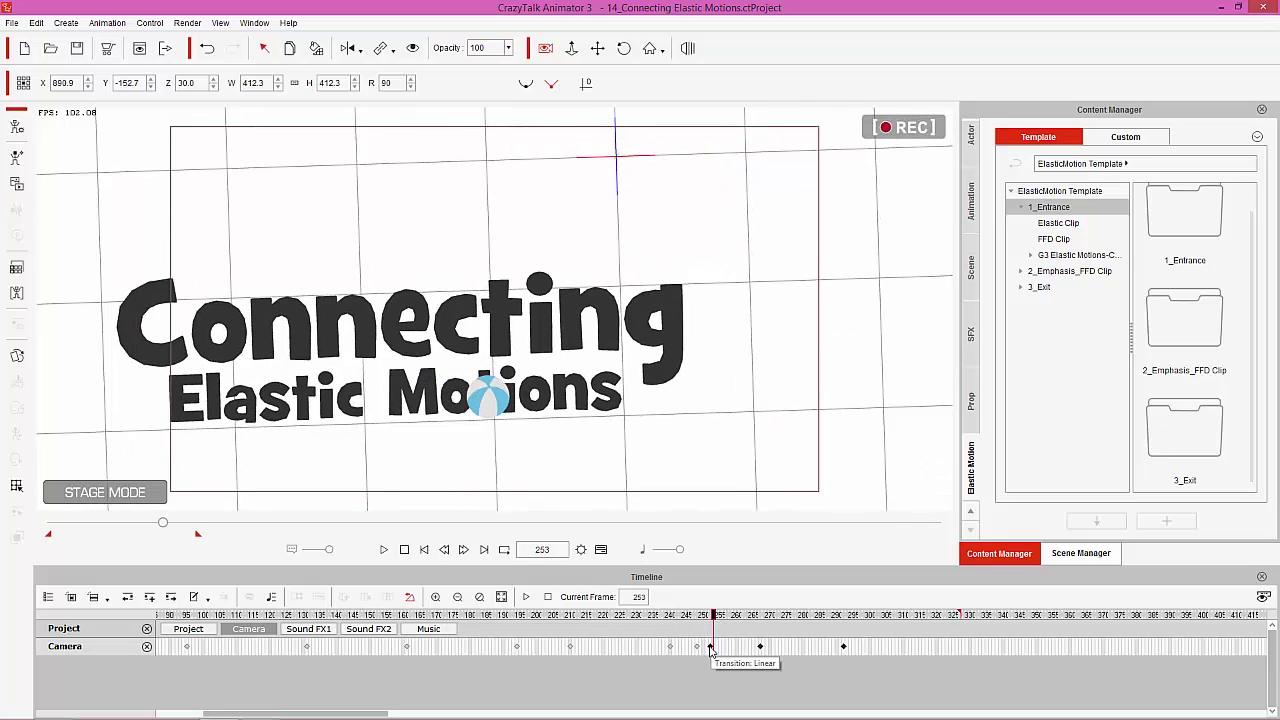
Shift the last three camera keys to start at about frame 251, and move the final two to about frames 256 and 281
click(710, 646)
scroll(729, 650, up, 2)
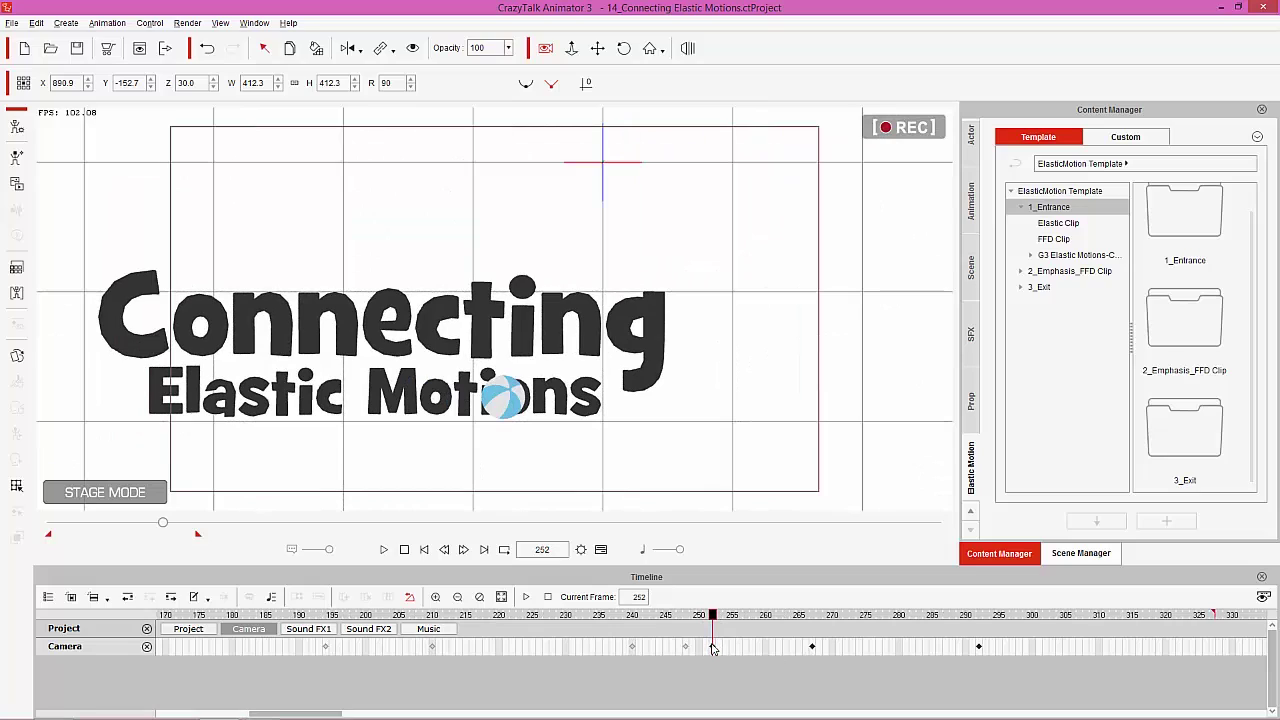
drag(713, 648, 866, 615)
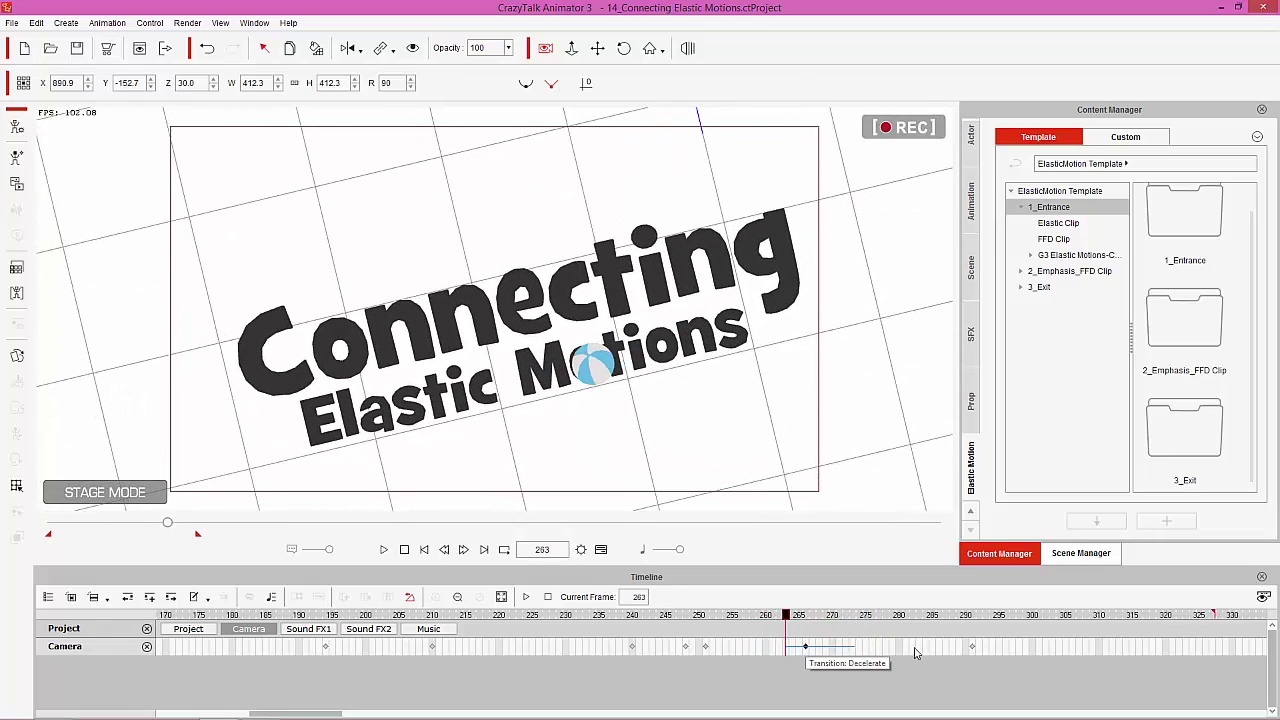
drag(808, 651, 514, 617)
Play the animation through to the title to review the camera timing against the ball's motion
click(688, 618)
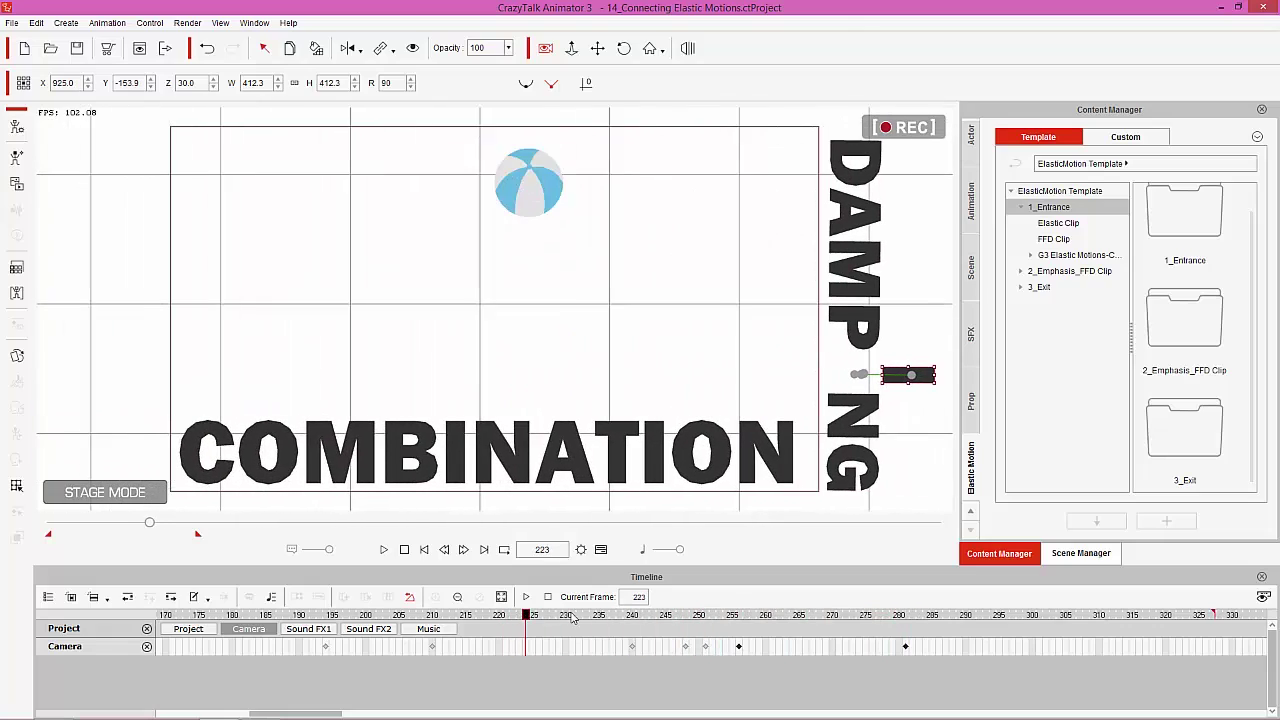
click(525, 597)
click(414, 549)
click(384, 550)
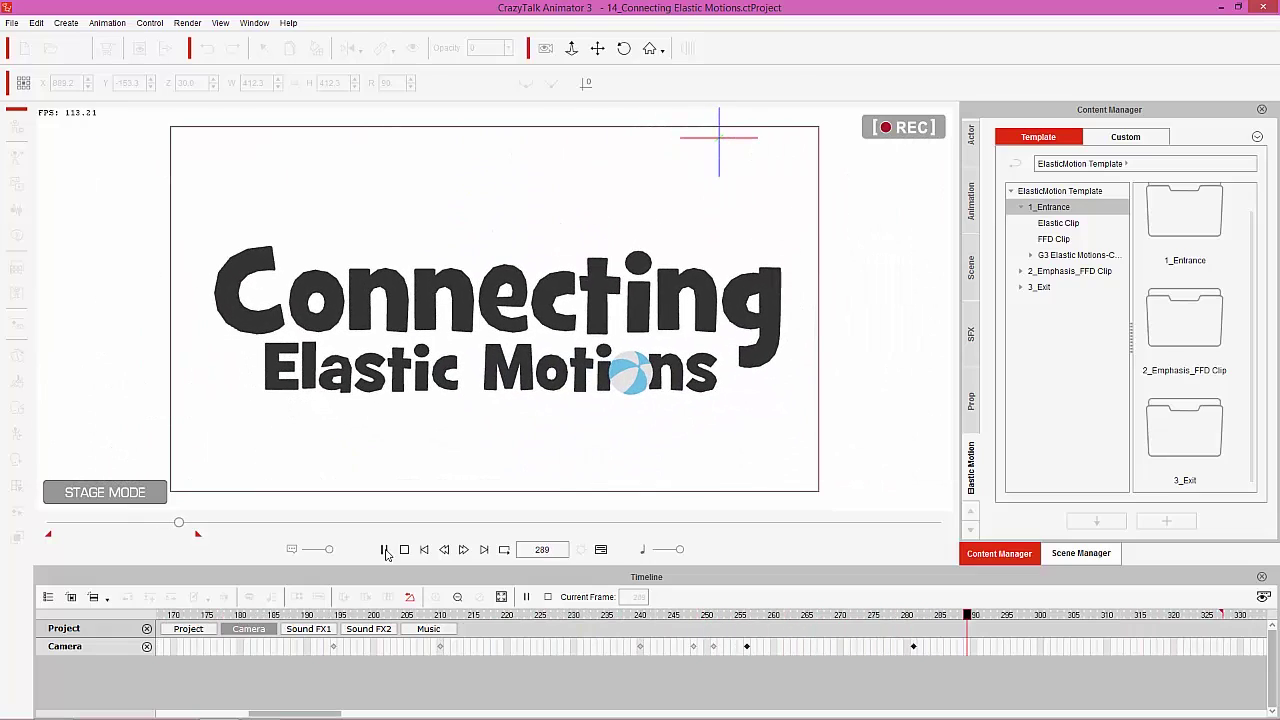
click(385, 550)
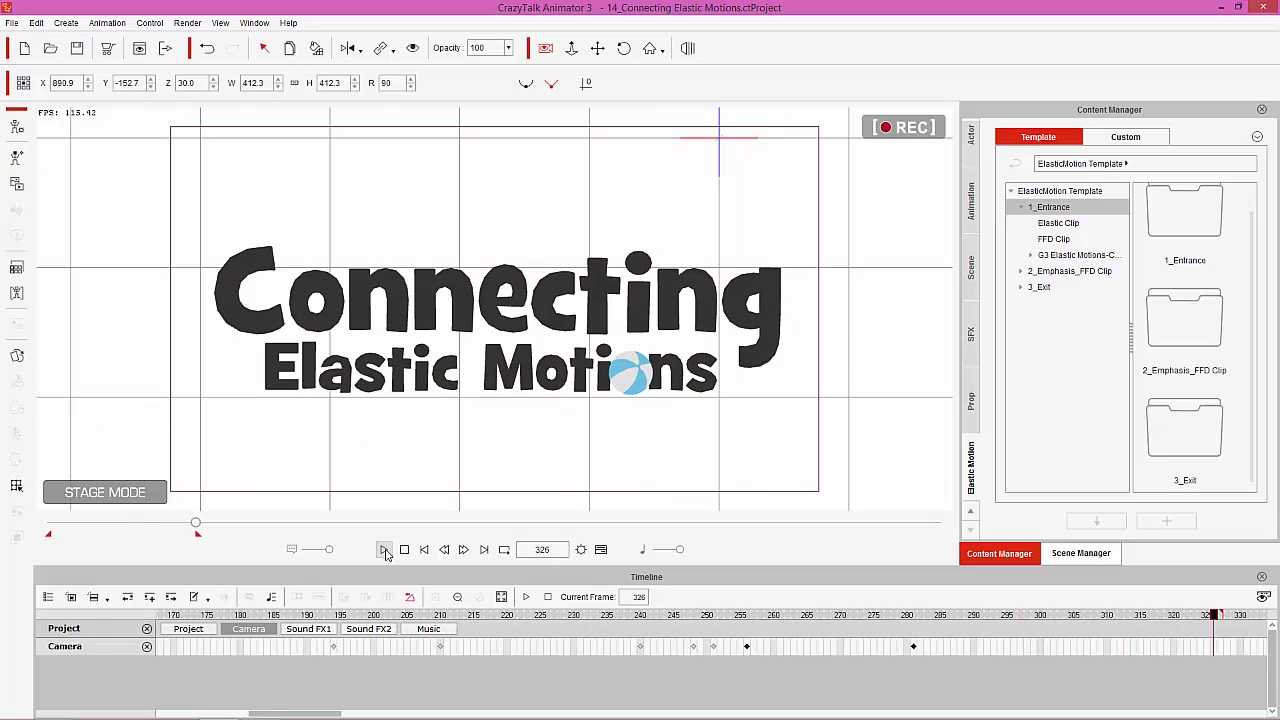